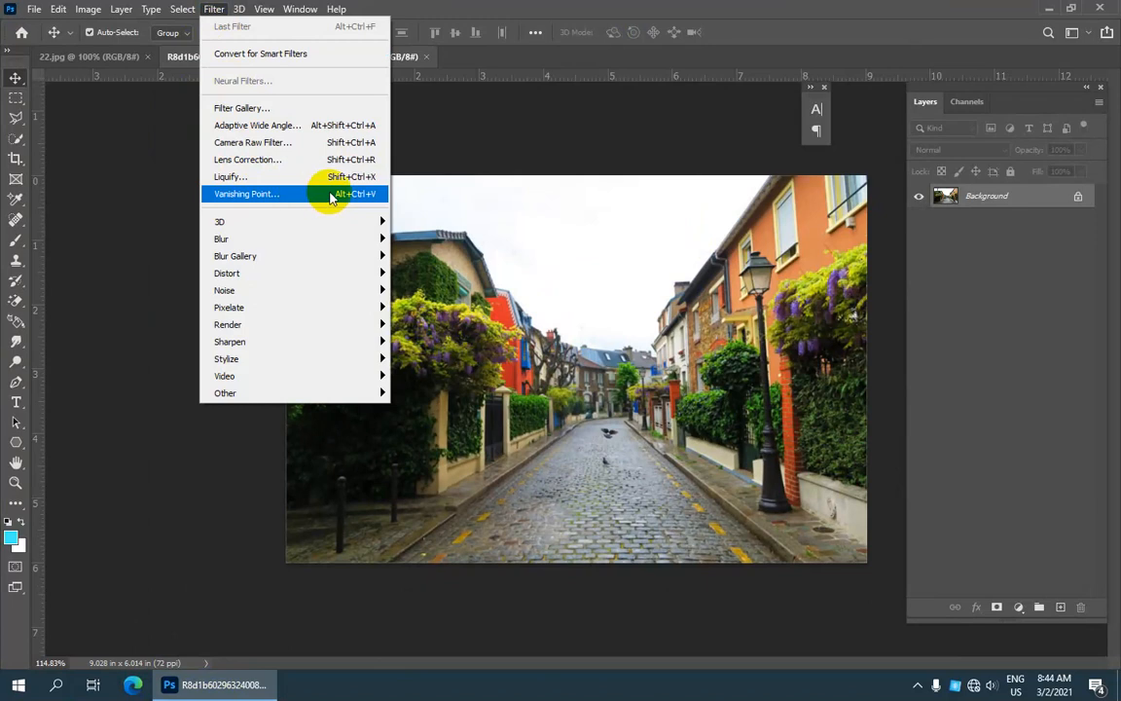
pyautogui.click(464, 201)
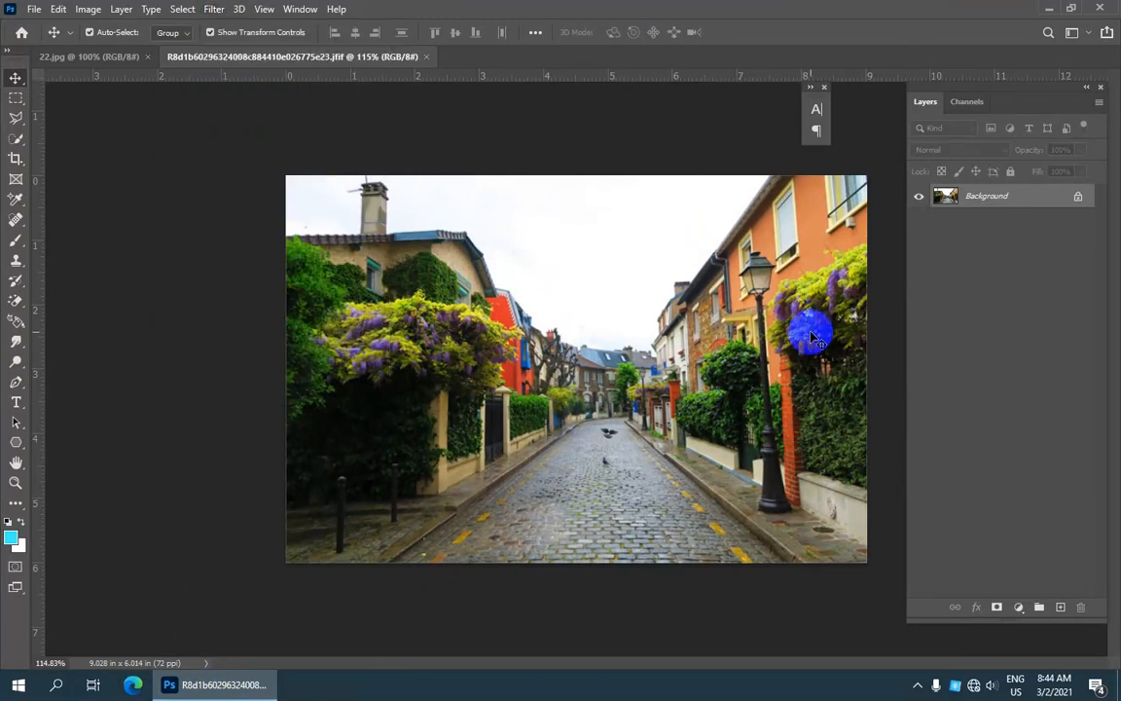
pyautogui.scroll(4, 807, 328)
pyautogui.scroll(-5, 810, 309)
pyautogui.scroll(1, 769, 301)
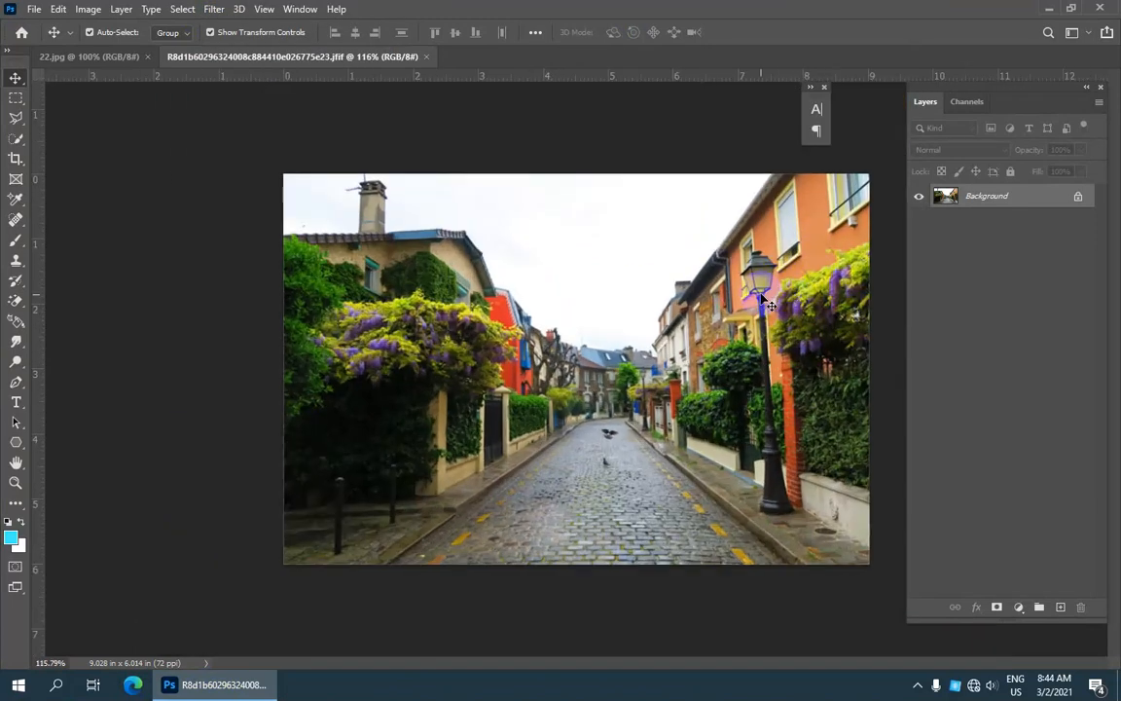
# Try to cover the head of the large street lamp with orange wall texture using the Clone Stamp tool.
pyautogui.click(19, 260)
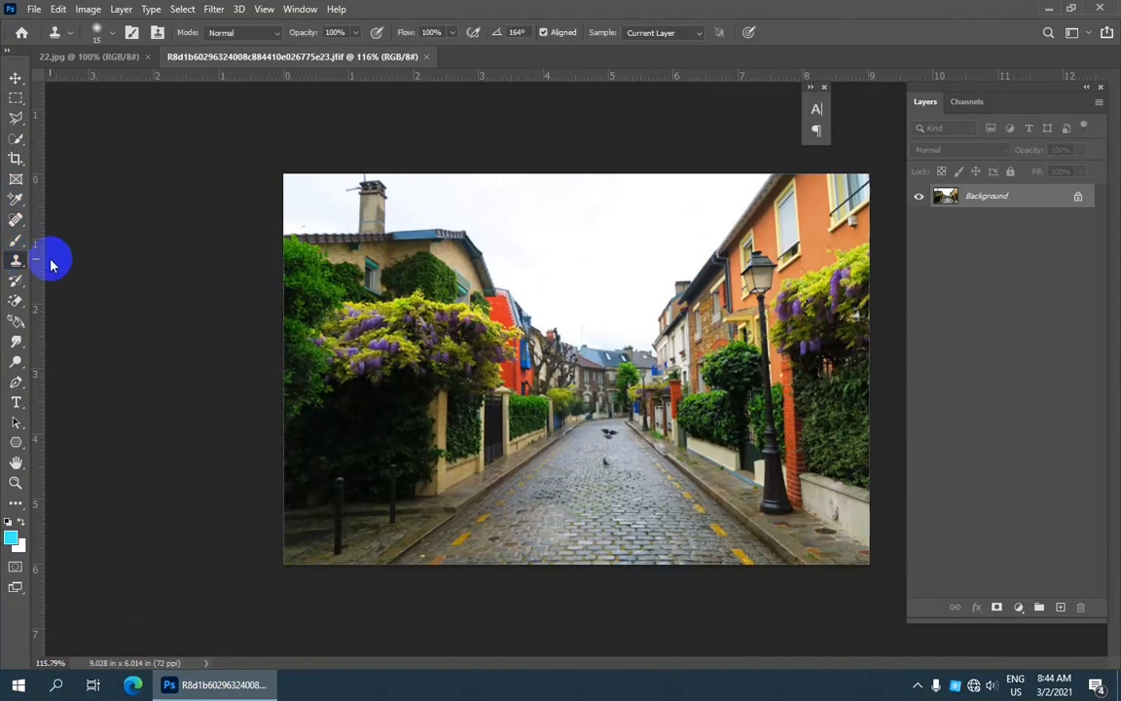
pyautogui.rightClick(16, 259)
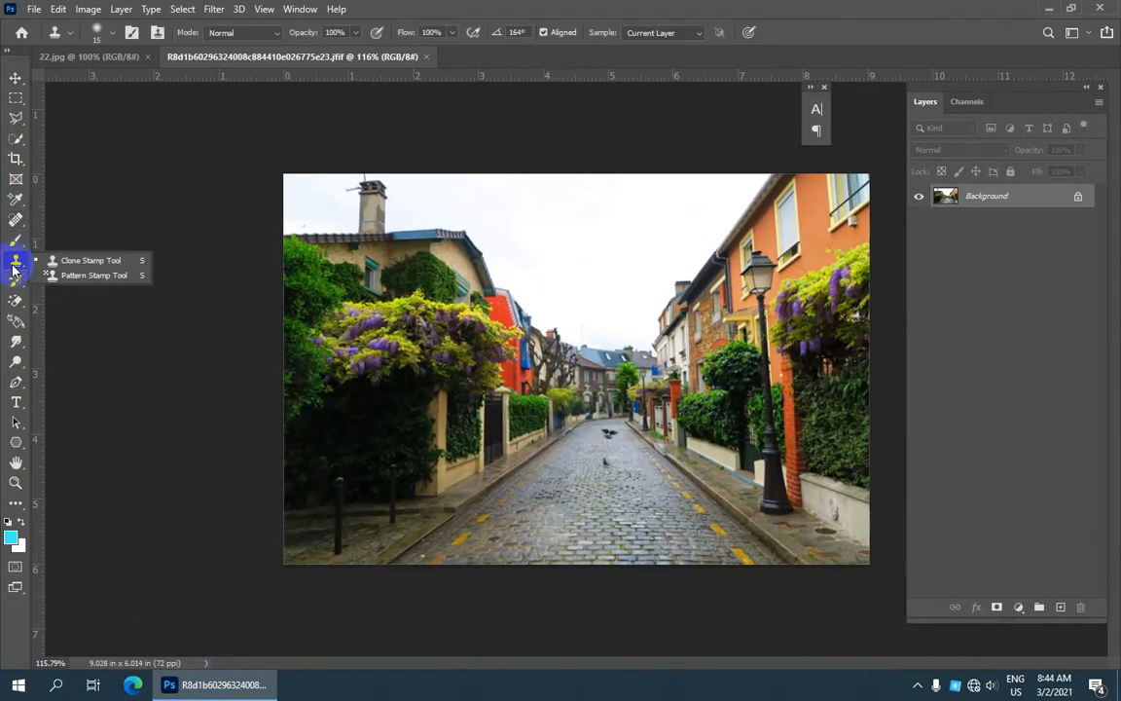
pyautogui.click(90, 261)
pyautogui.scroll(2, 701, 209)
pyautogui.keyDown('alt'); pyautogui.click(800, 205); pyautogui.keyUp('alt')
pyautogui.moveTo(798, 226)
pyautogui.mouseDown()
pyautogui.moveTo(801, 257)
pyautogui.moveTo(821, 243)
pyautogui.moveTo(809, 257)
pyautogui.moveTo(796, 236)
pyautogui.moveTo(779, 258)
pyautogui.moveTo(776, 230)
pyautogui.moveTo(797, 259)
pyautogui.moveTo(795, 287)
pyautogui.moveTo(804, 265)
pyautogui.moveTo(782, 253)
pyautogui.moveTo(834, 236)
pyautogui.moveTo(784, 261)
pyautogui.moveTo(818, 254)
pyautogui.moveTo(834, 220)
pyautogui.moveTo(824, 262)
pyautogui.mouseUp()
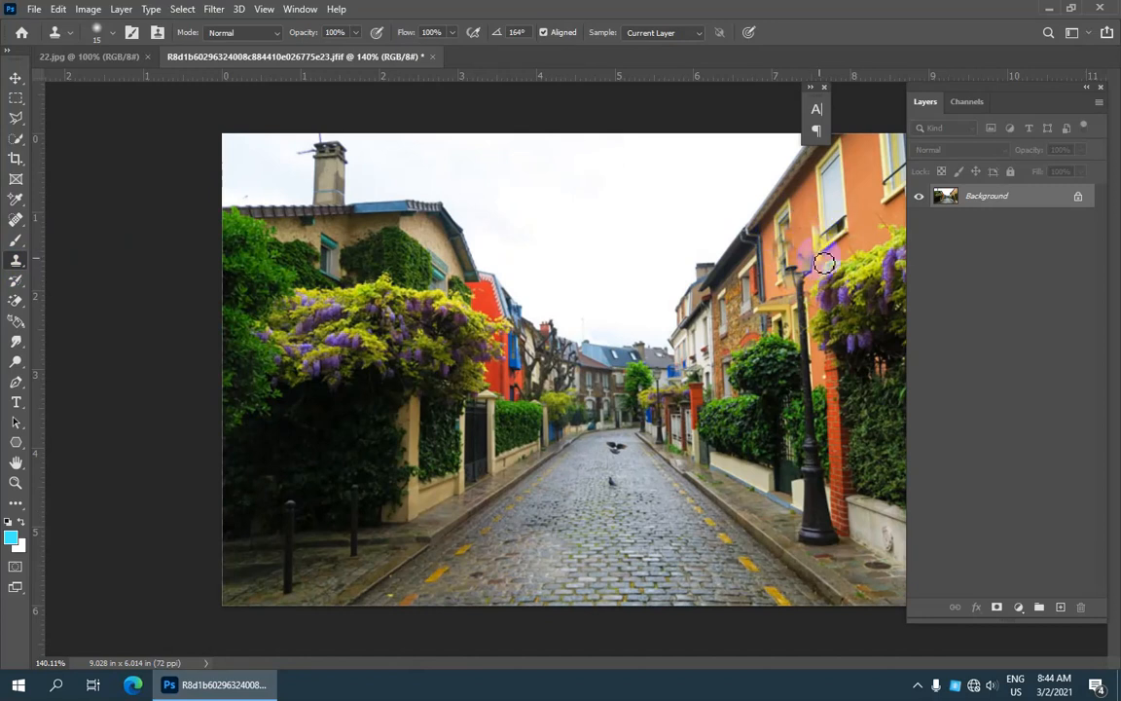
# Undo all the Clone Stamp strokes painted over the street lamp.
pyautogui.hotkey('ctrl', 'z')
pyautogui.hotkey('ctrl', 'z')
pyautogui.hotkey('ctrl', 'z')
pyautogui.hotkey('ctrl', 'z')
pyautogui.hotkey('ctrl', 'z')
pyautogui.hotkey('ctrl', 'z')
pyautogui.hotkey('ctrl', 'z')
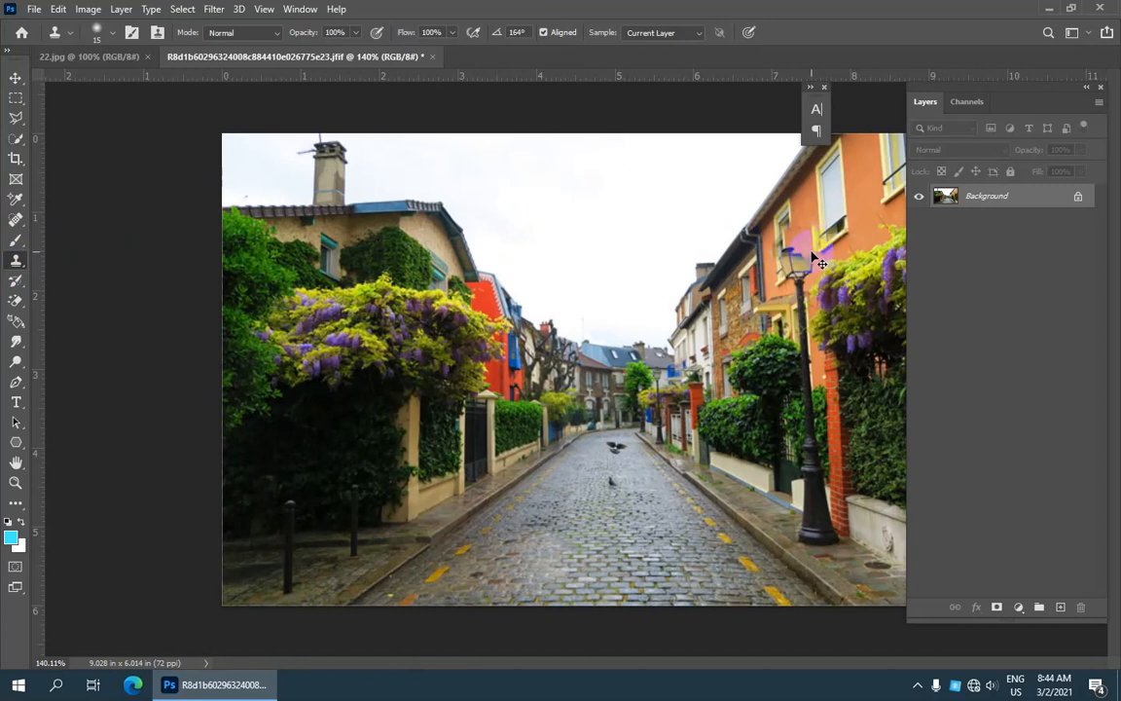
pyautogui.hotkey('ctrl', 'z')
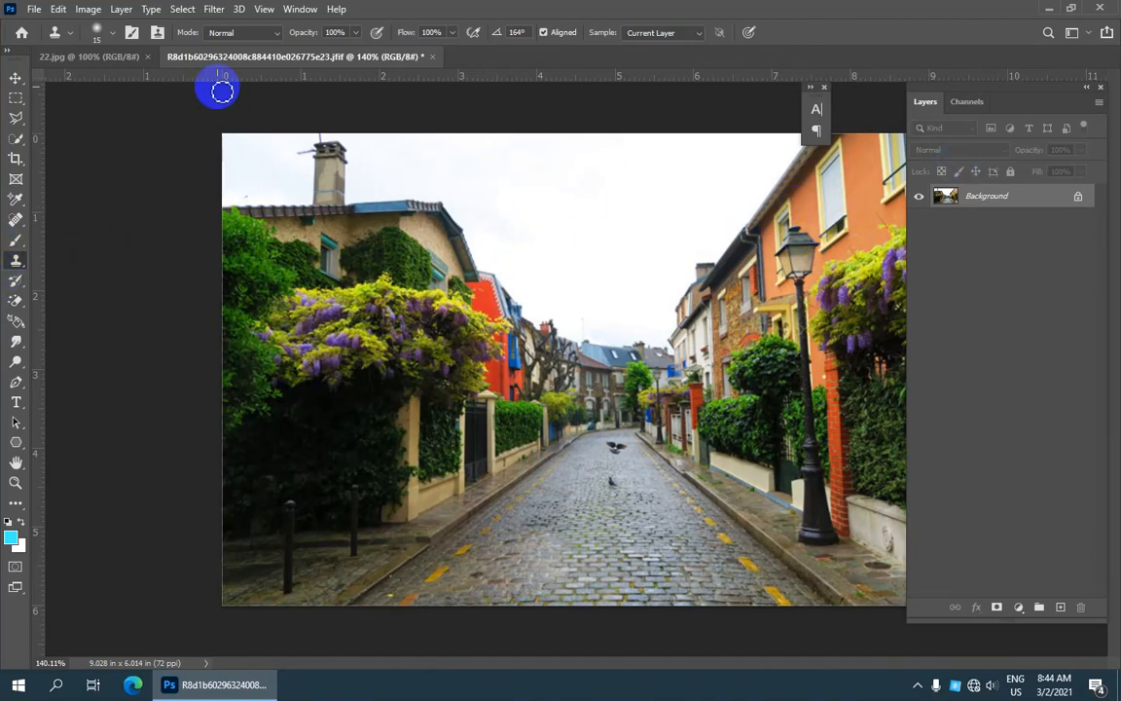
pyautogui.click(215, 9)
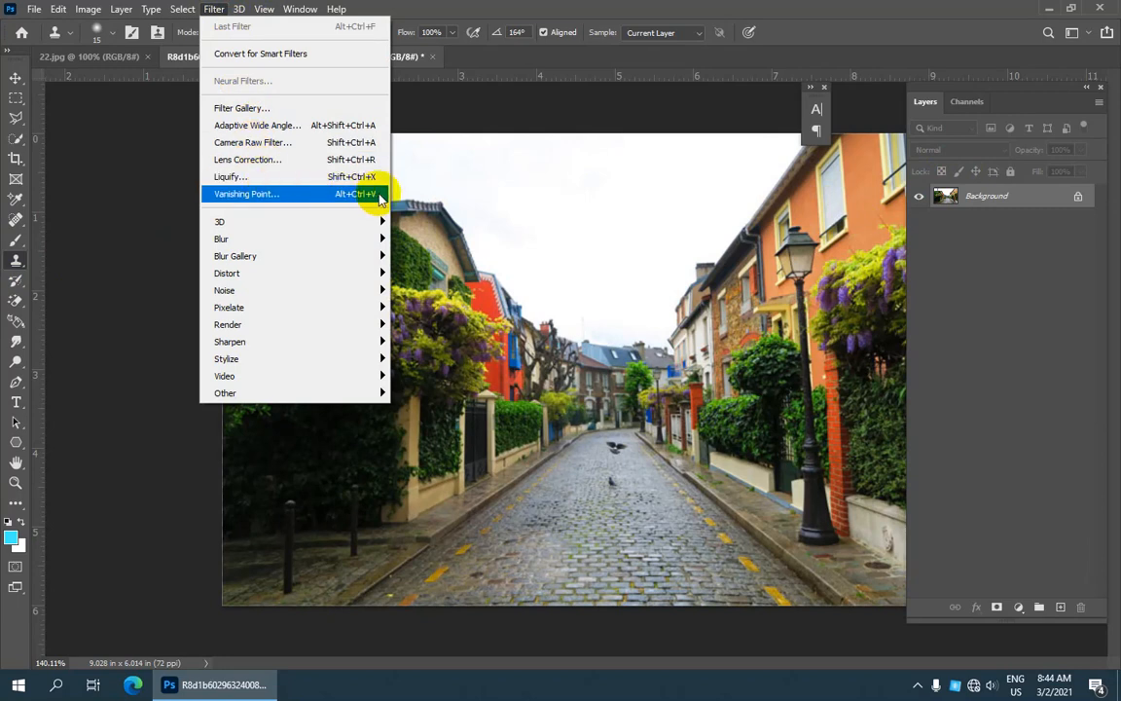
pyautogui.click(379, 196)
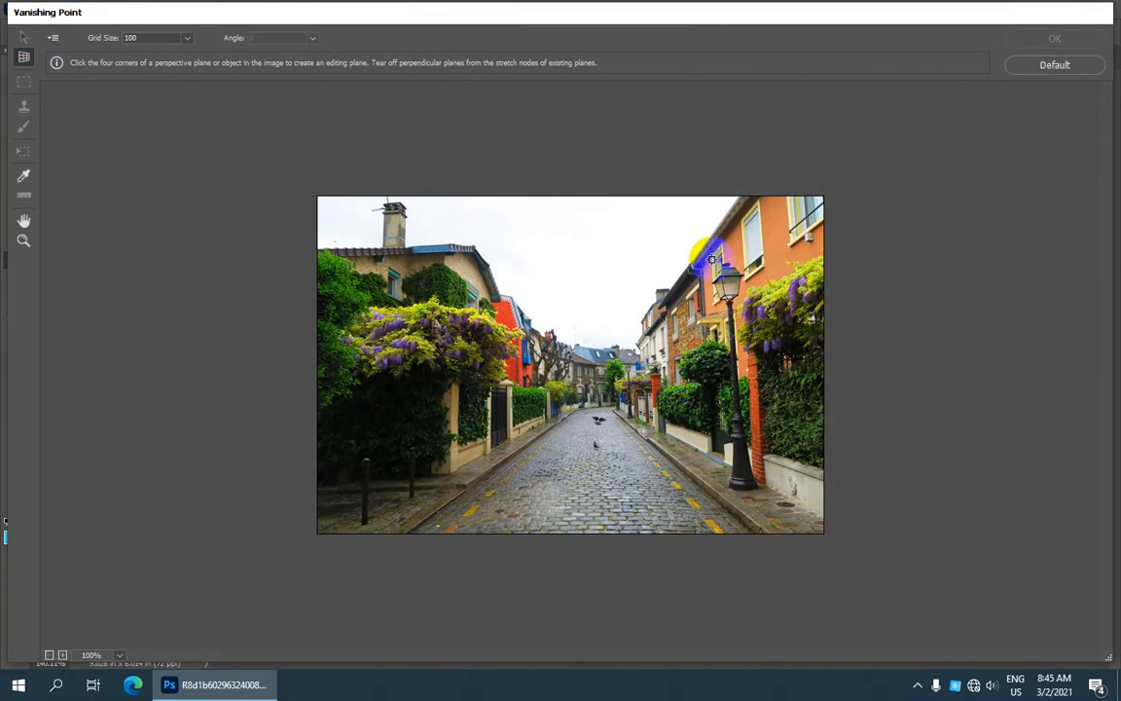
pyautogui.hotkey('ctrl', '+')
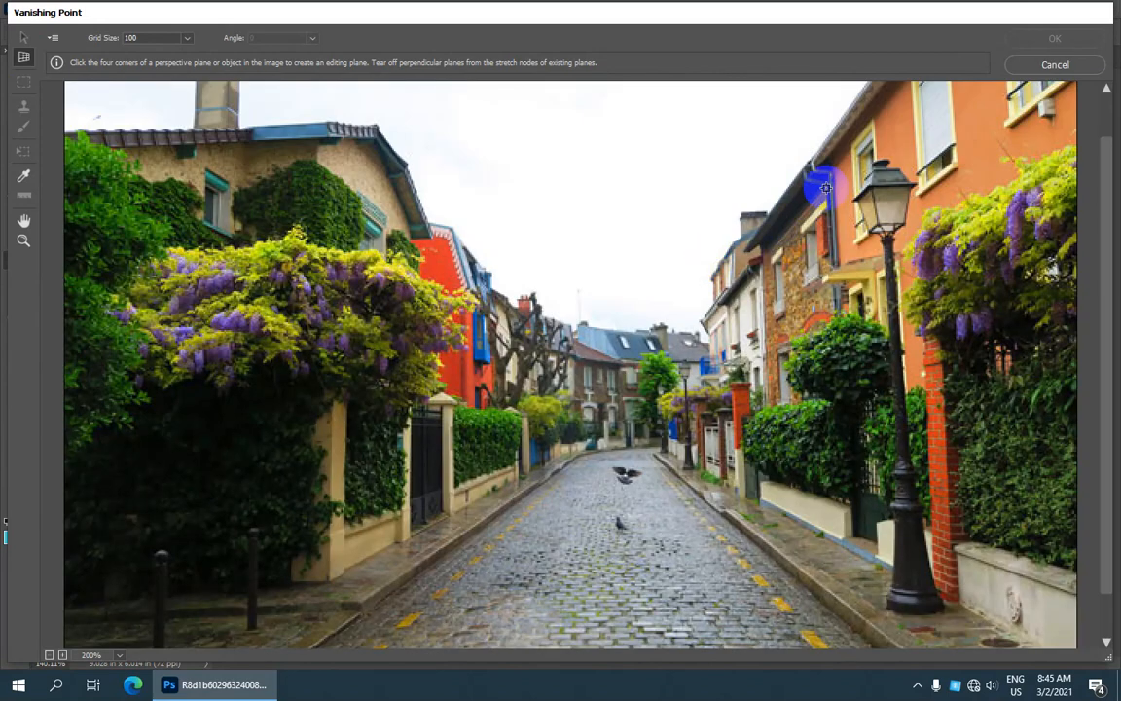
pyautogui.scroll(-1, 812, 175)
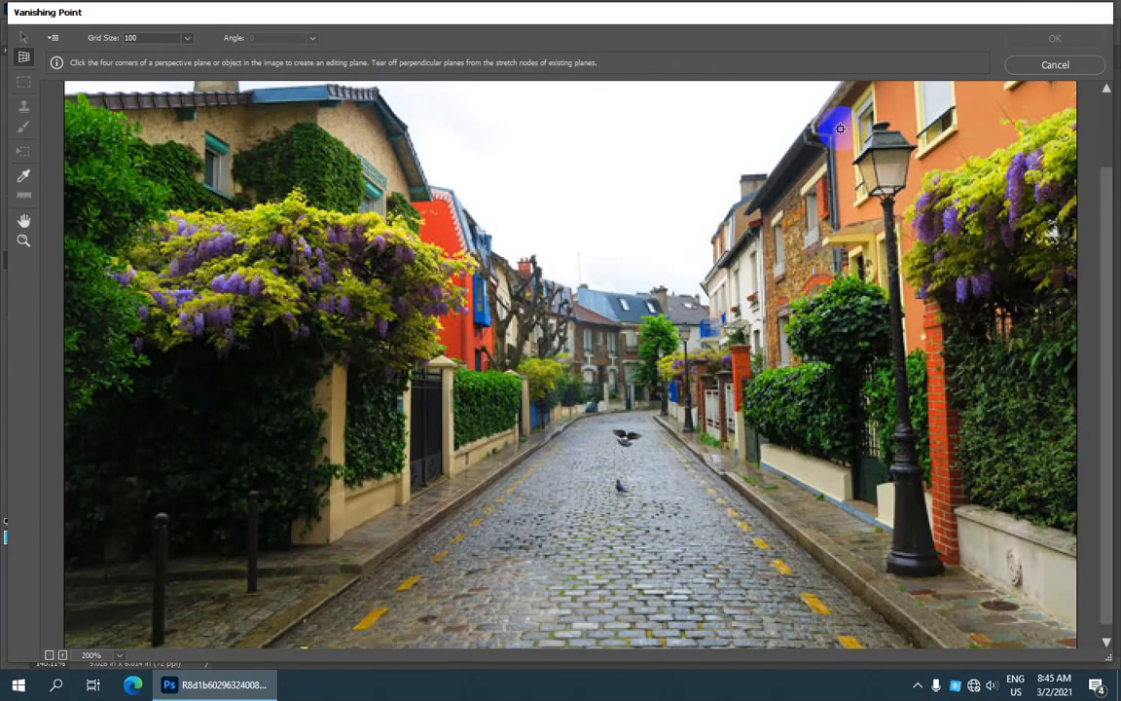
pyautogui.click(838, 134)
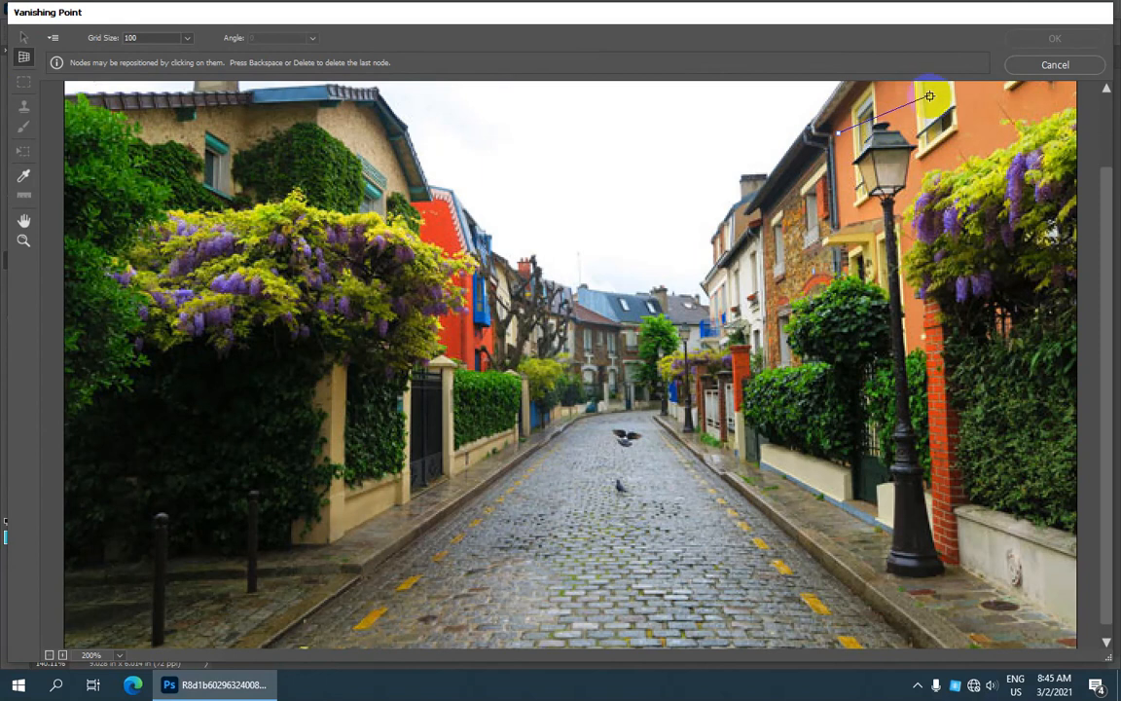
pyautogui.scroll(1, 920, 97)
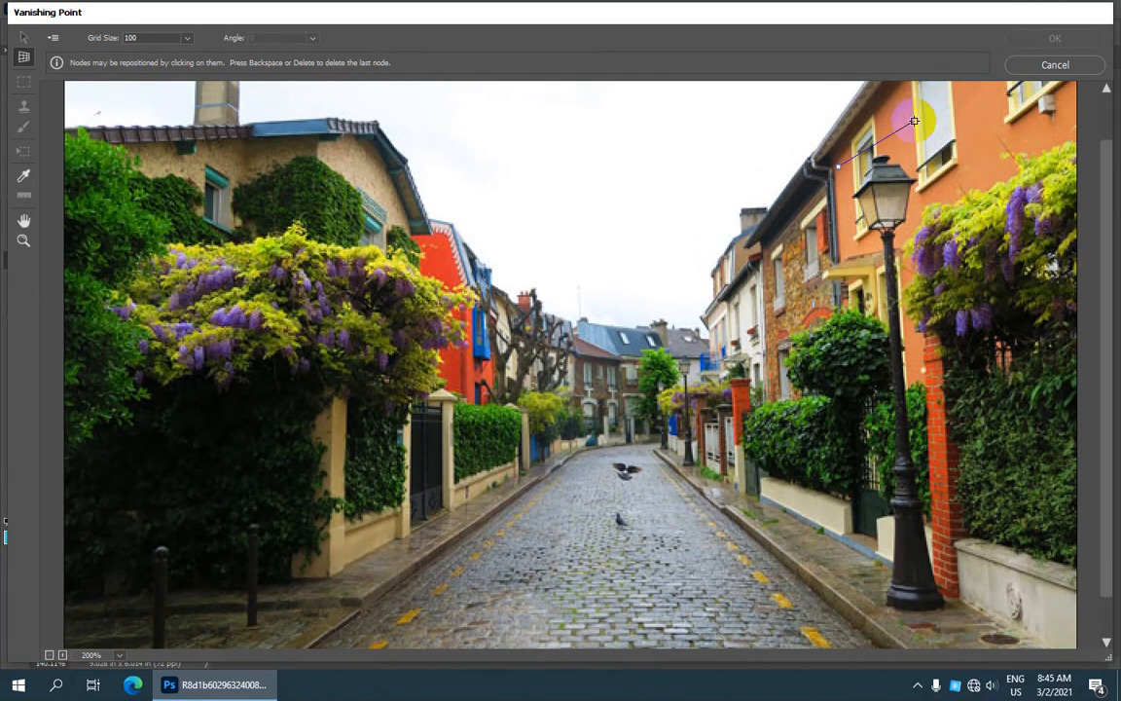
pyautogui.click(912, 110)
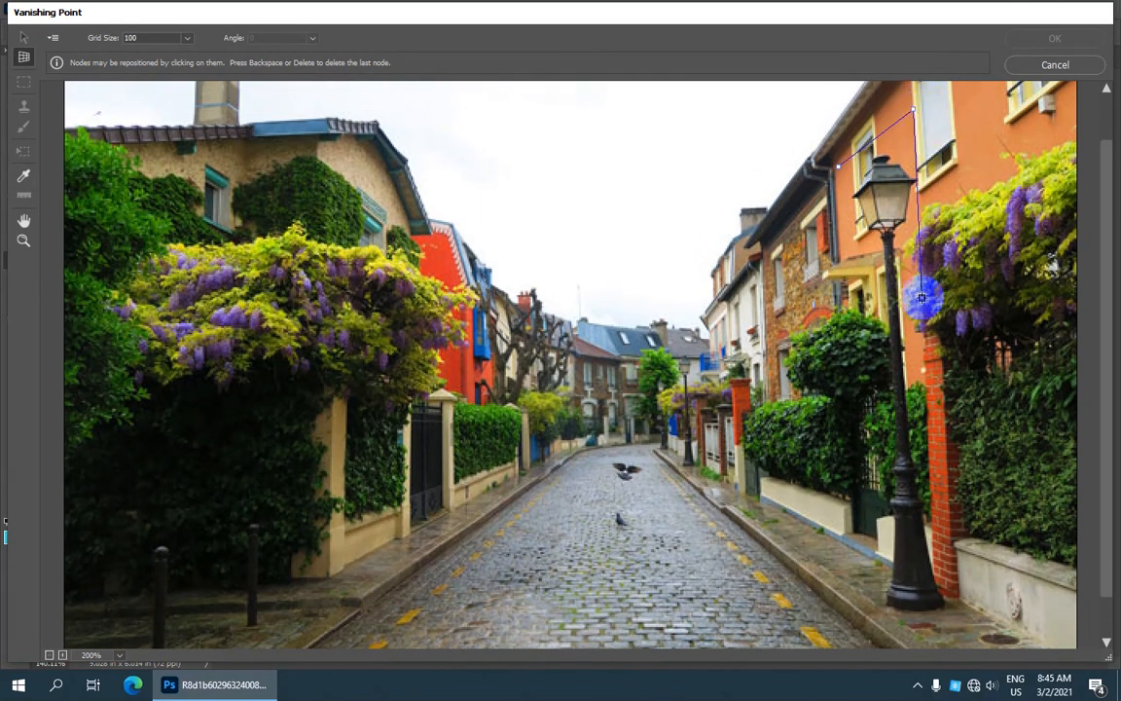
pyautogui.click(977, 551)
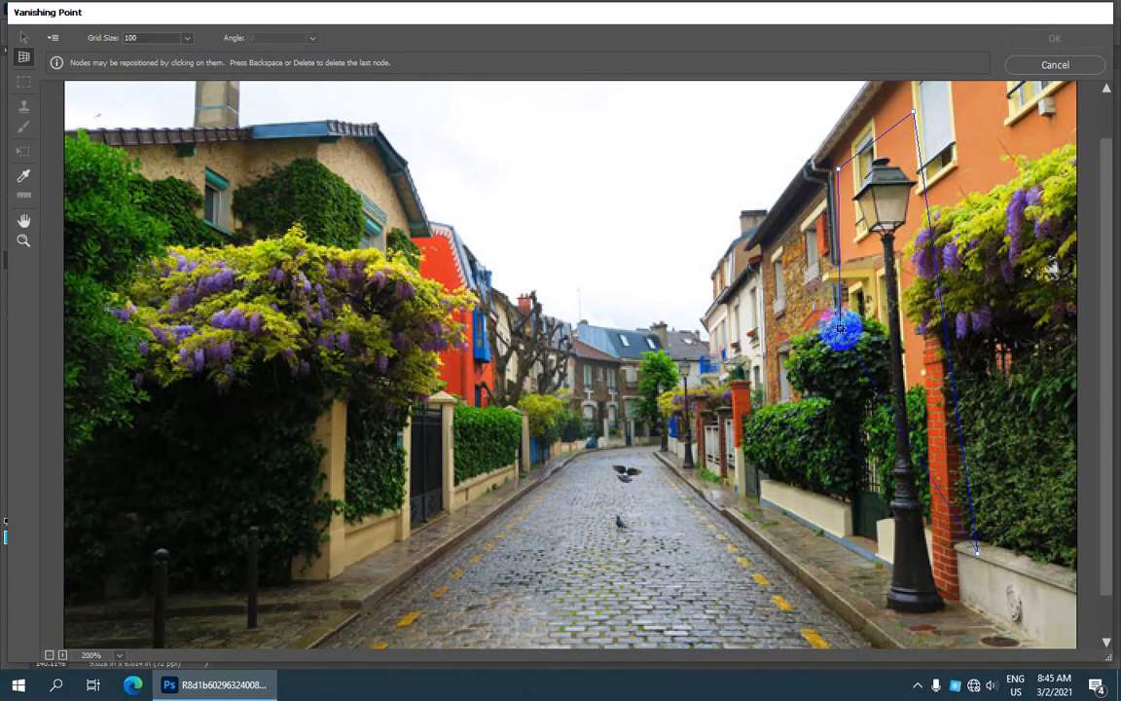
pyautogui.click(1037, 60)
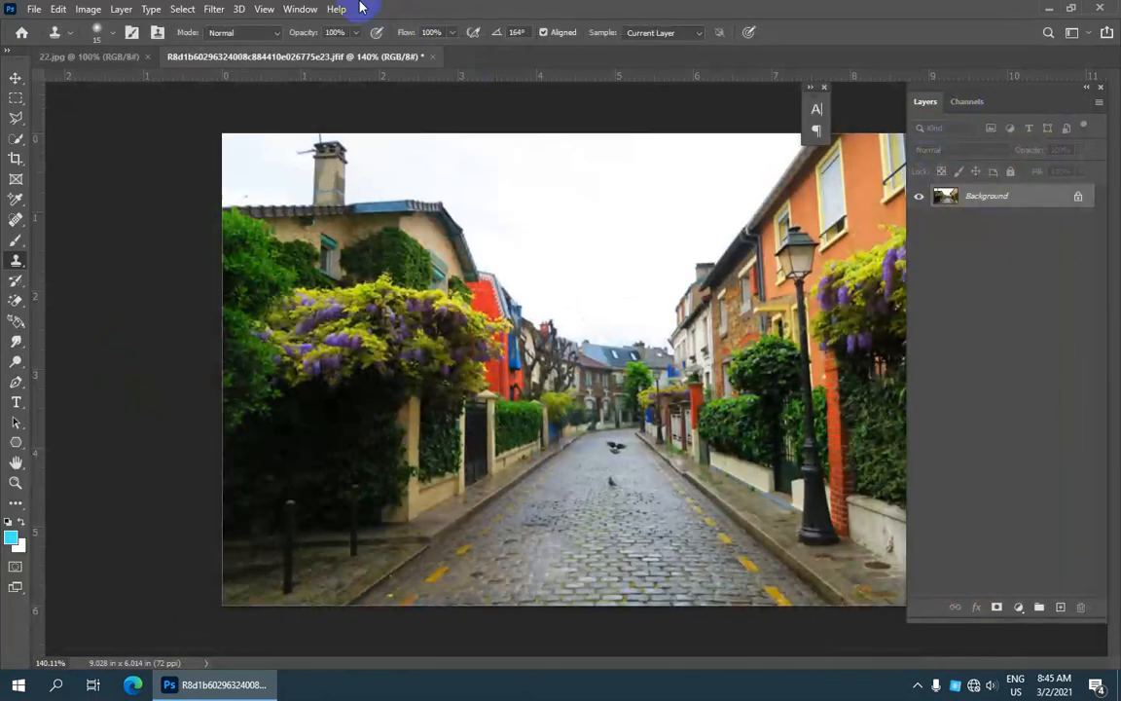
# Create a four-corner Vanishing Point plane on the orange house facade, enclosing the large street lamp from the upper windows to the pavement.
pyautogui.click(215, 10)
pyautogui.click(258, 200)
pyautogui.hotkey('ctrl', '+')
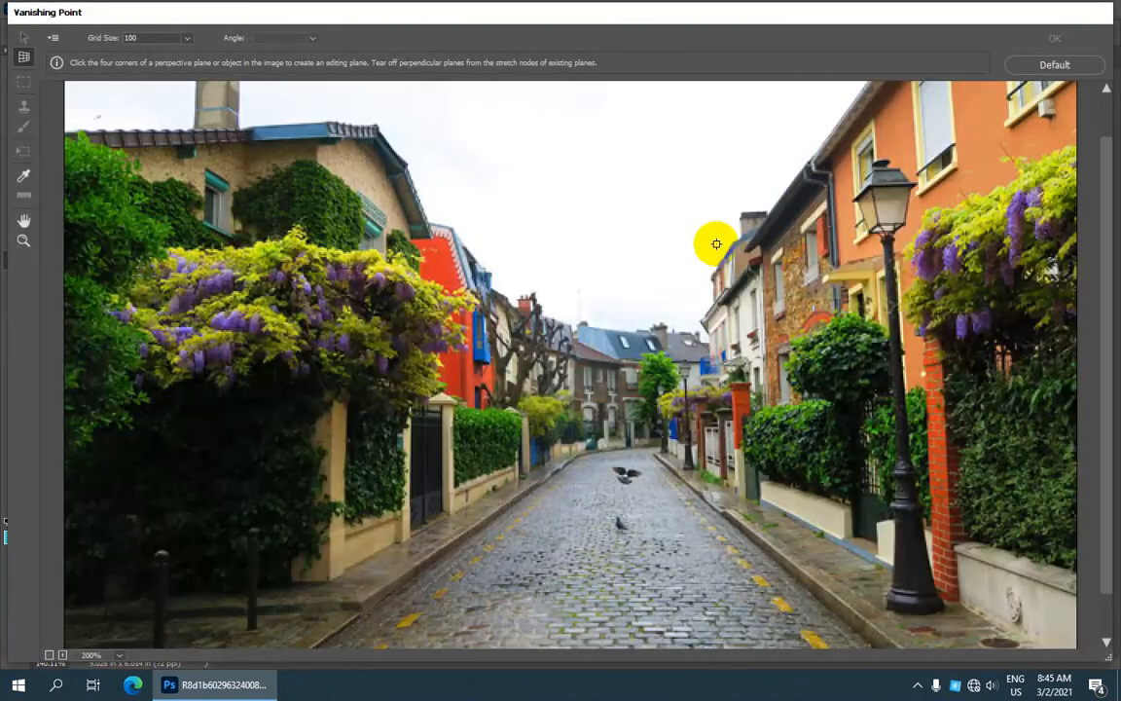
pyautogui.click(837, 165)
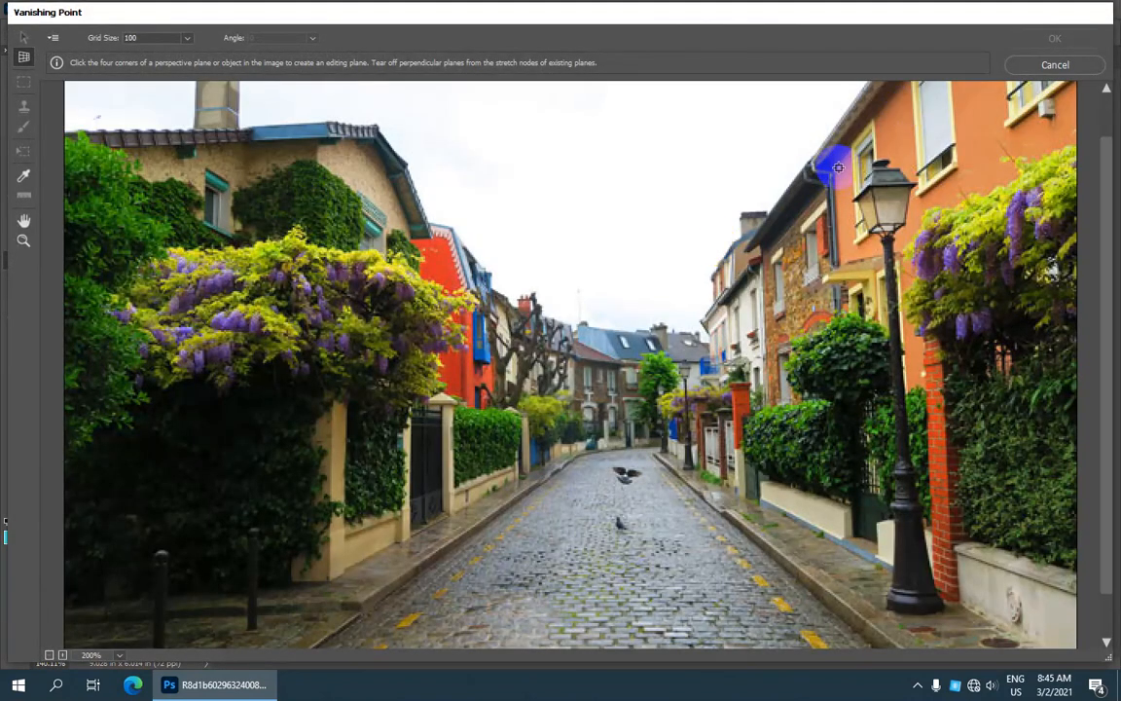
pyautogui.click(922, 104)
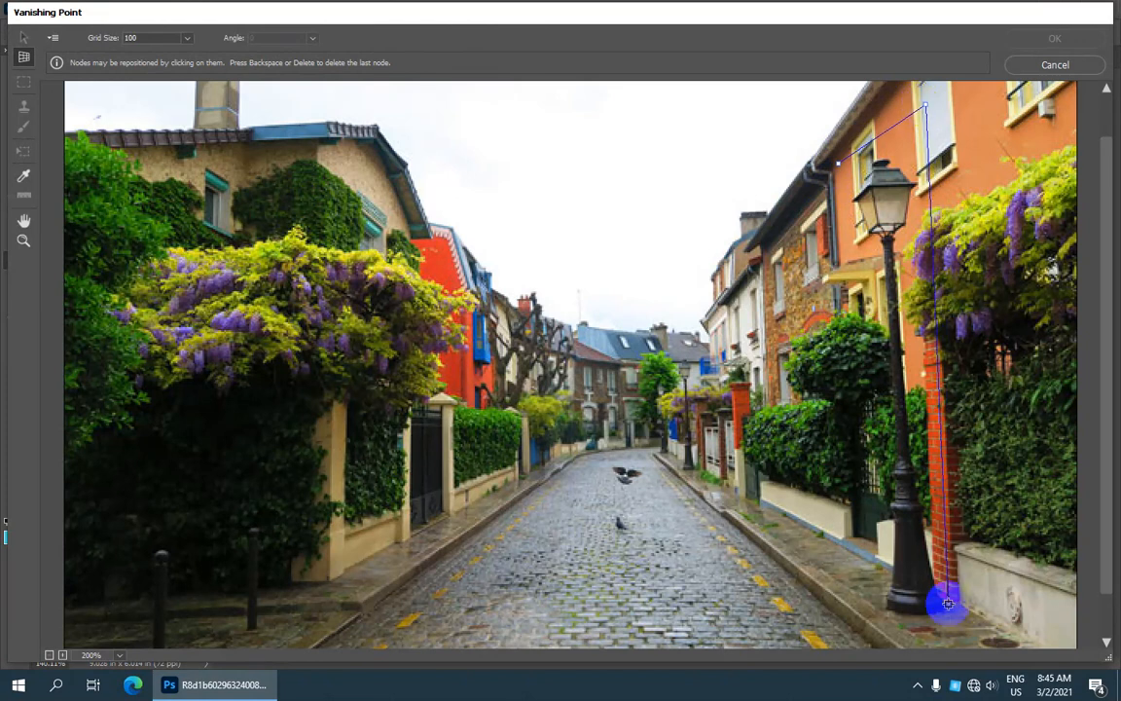
pyautogui.scroll(-2, 949, 599)
pyautogui.click(962, 629)
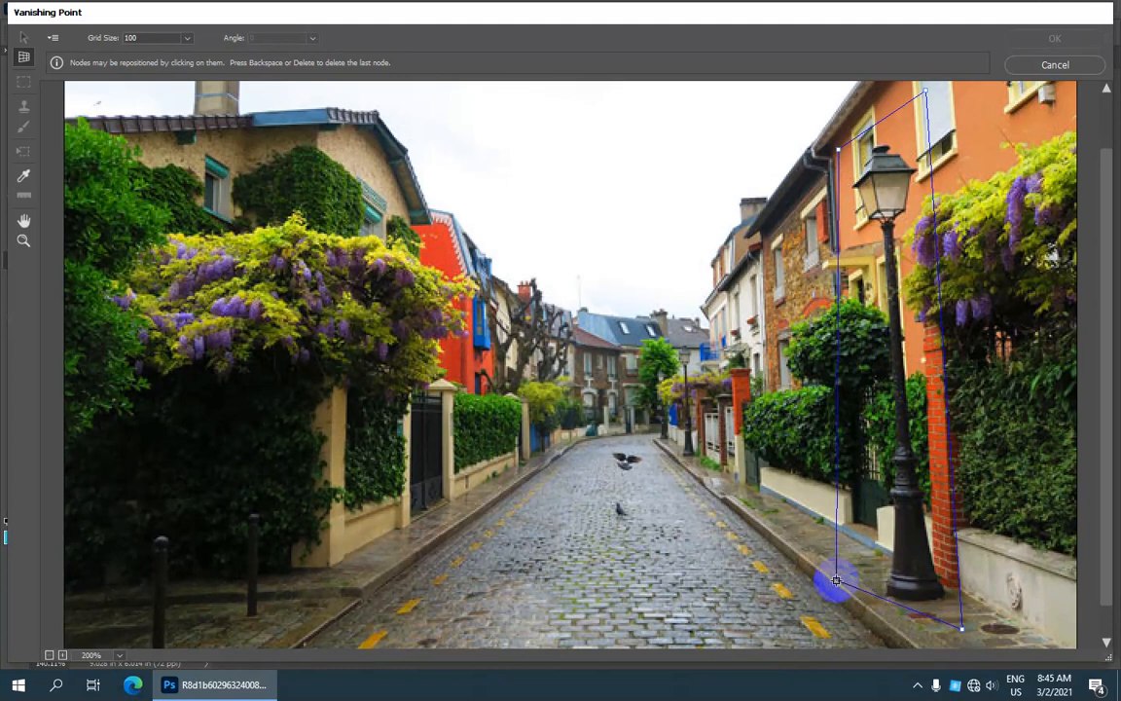
pyautogui.click(836, 578)
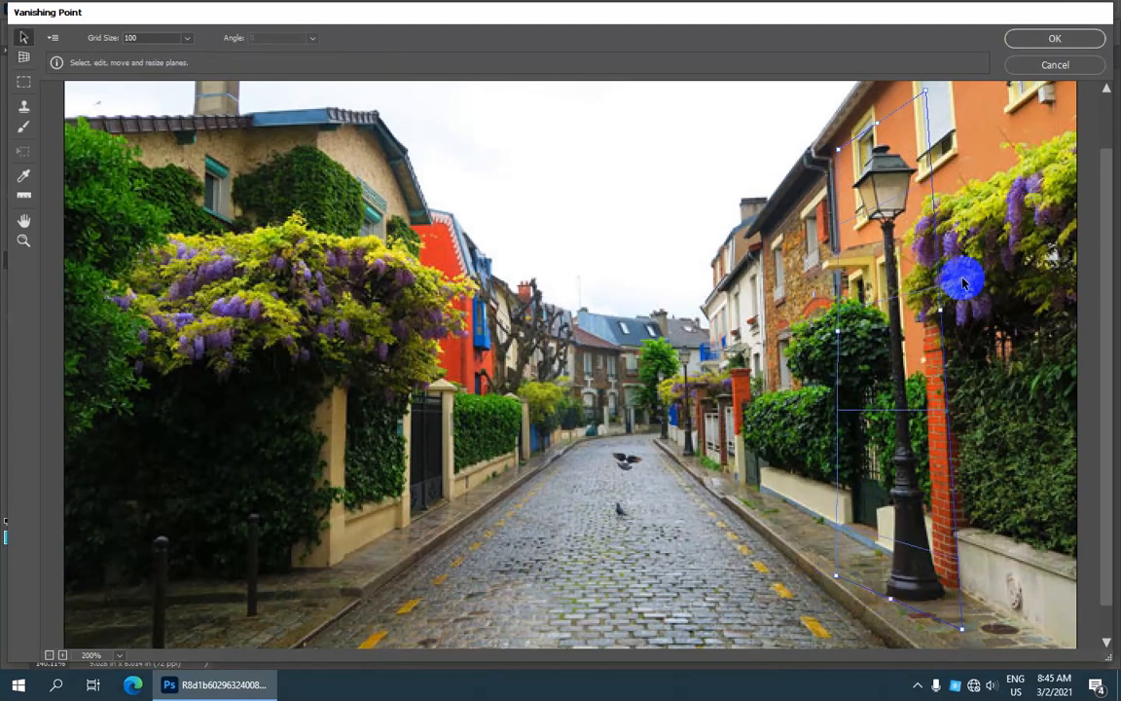
# Adjust the perspective plane's corners and edges to follow the facade and extend slightly below the lamp's base.
pyautogui.click(24, 39)
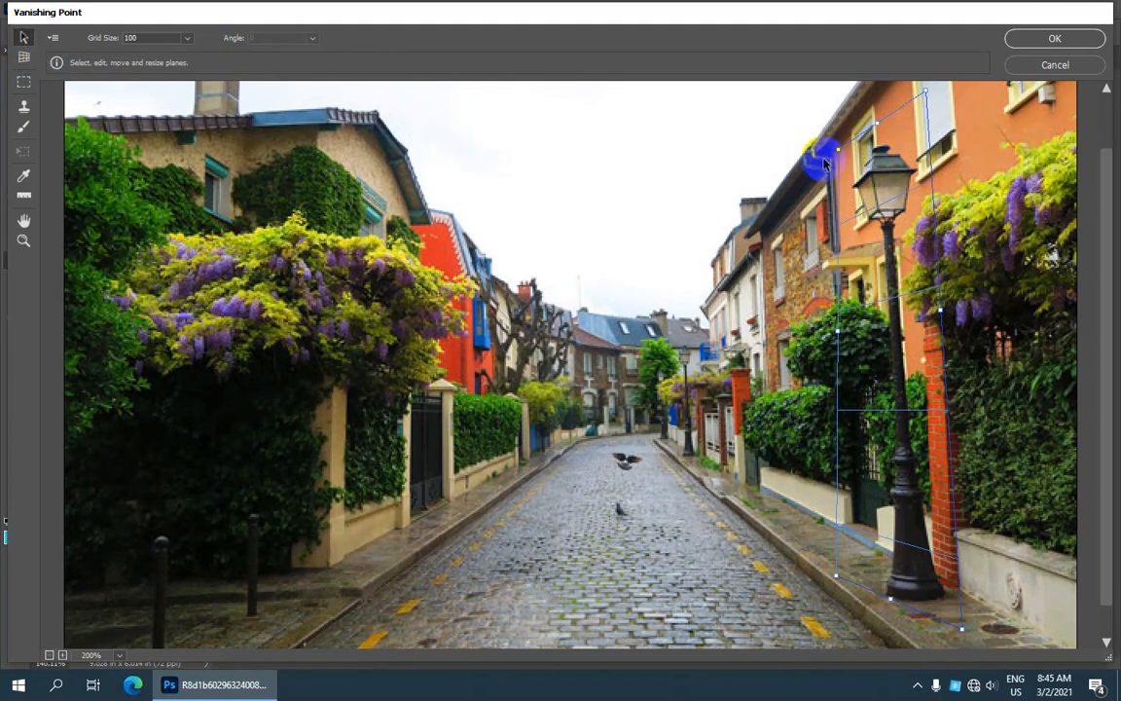
pyautogui.moveTo(837, 149); pyautogui.dragTo(830, 152)
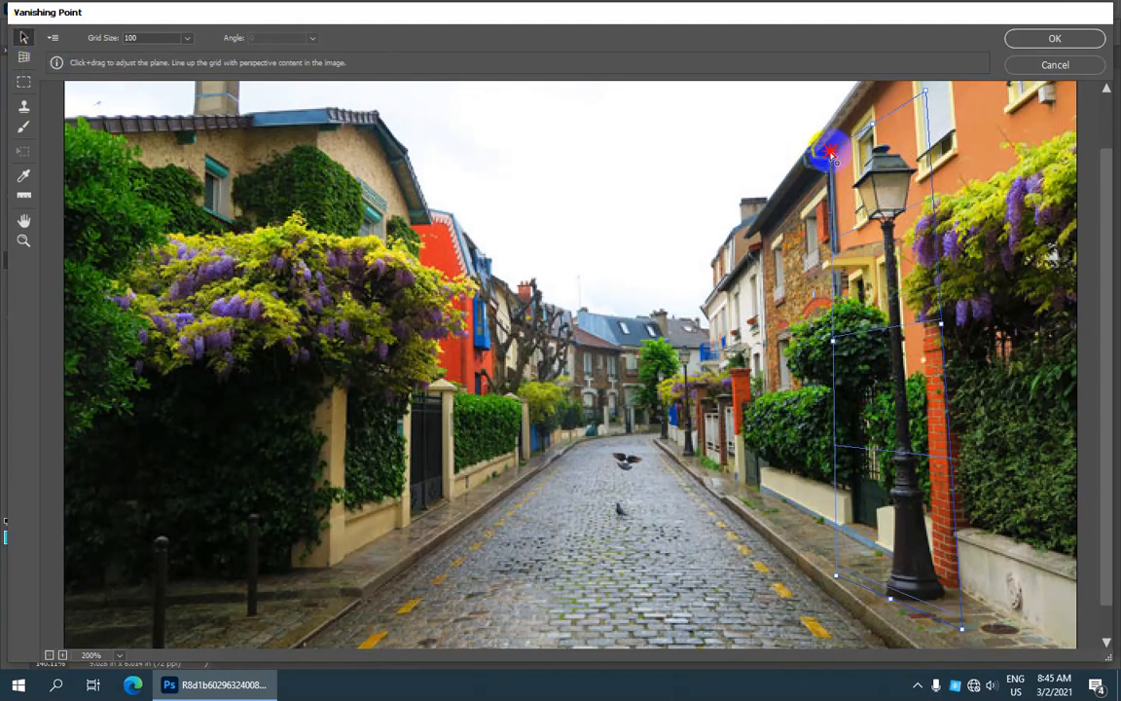
pyautogui.moveTo(925, 89); pyautogui.dragTo(925, 80)
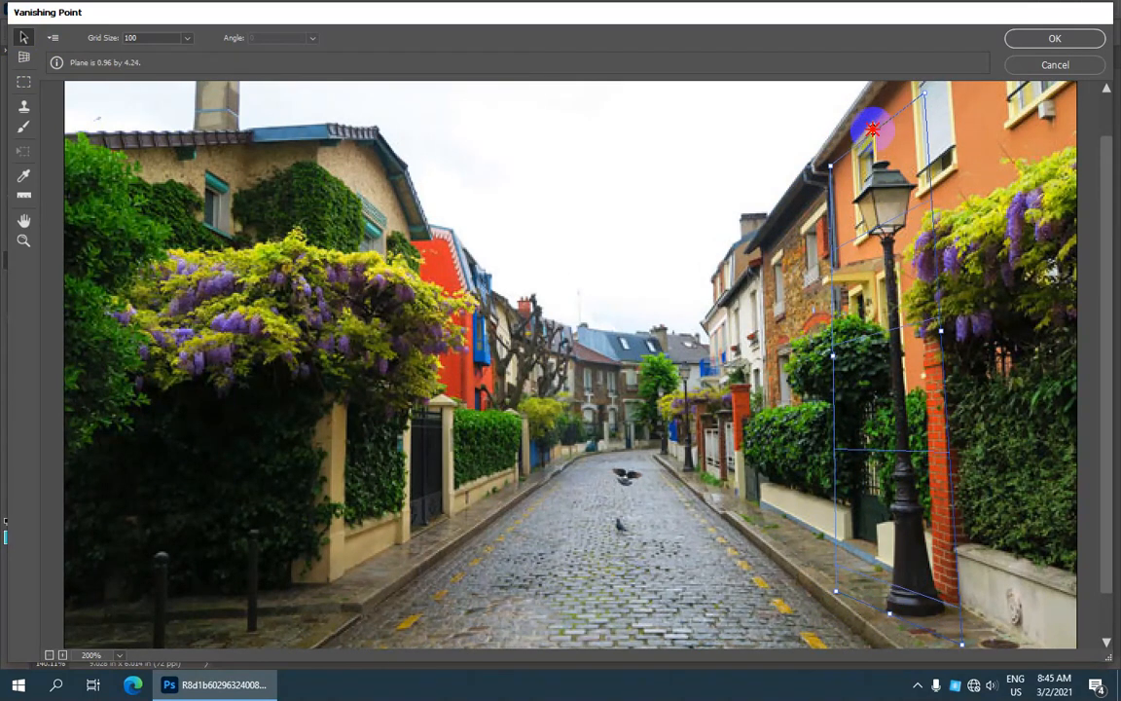
pyautogui.scroll(-1, 869, 202)
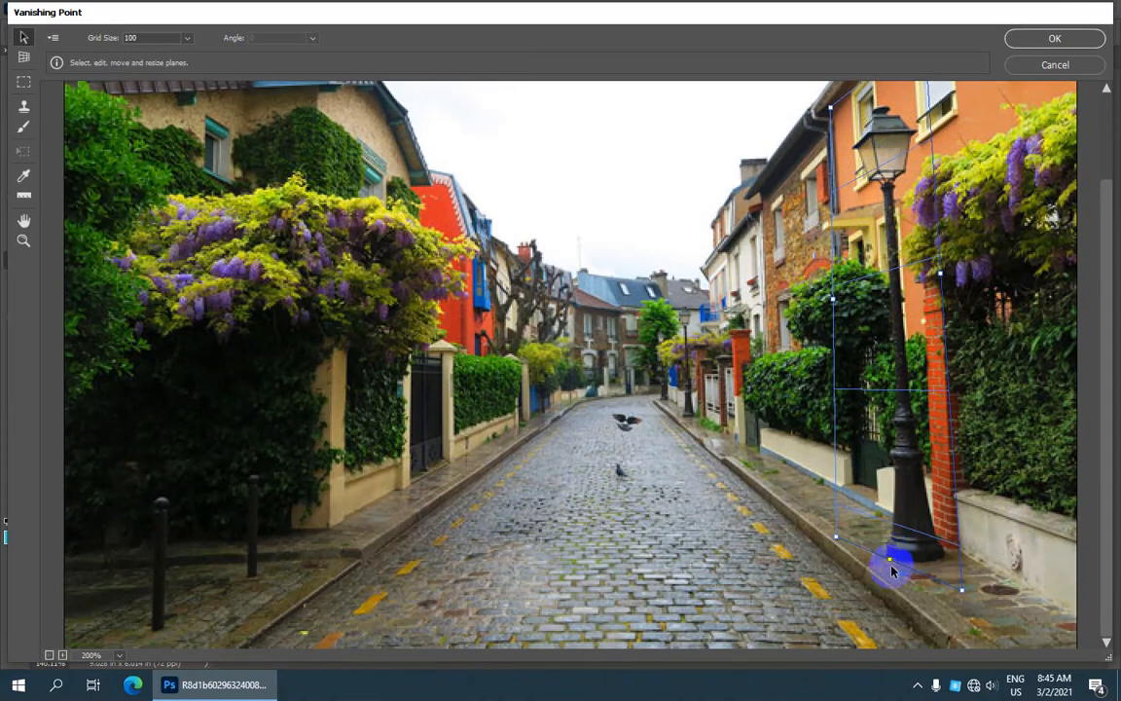
pyautogui.moveTo(890, 559); pyautogui.dragTo(890, 567)
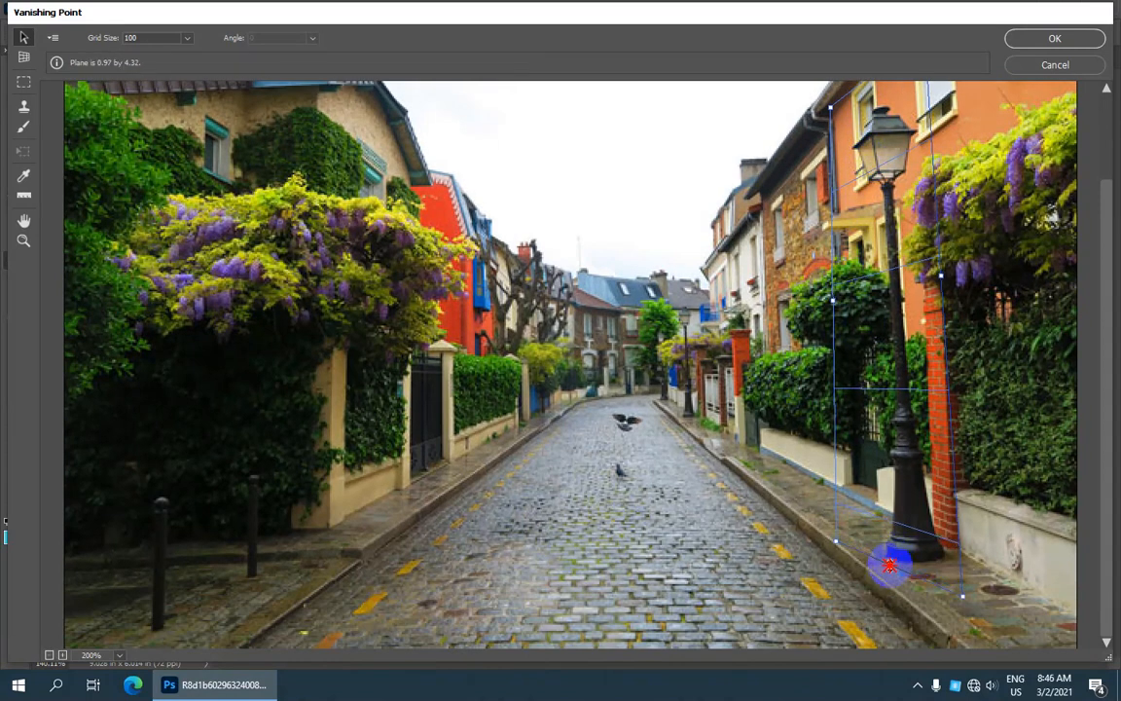
# Clone orange wall texture over the wall-side half of the lamp head with the Vanishing Point Stamp tool, using a diameter up to 30.
pyautogui.click(22, 107)
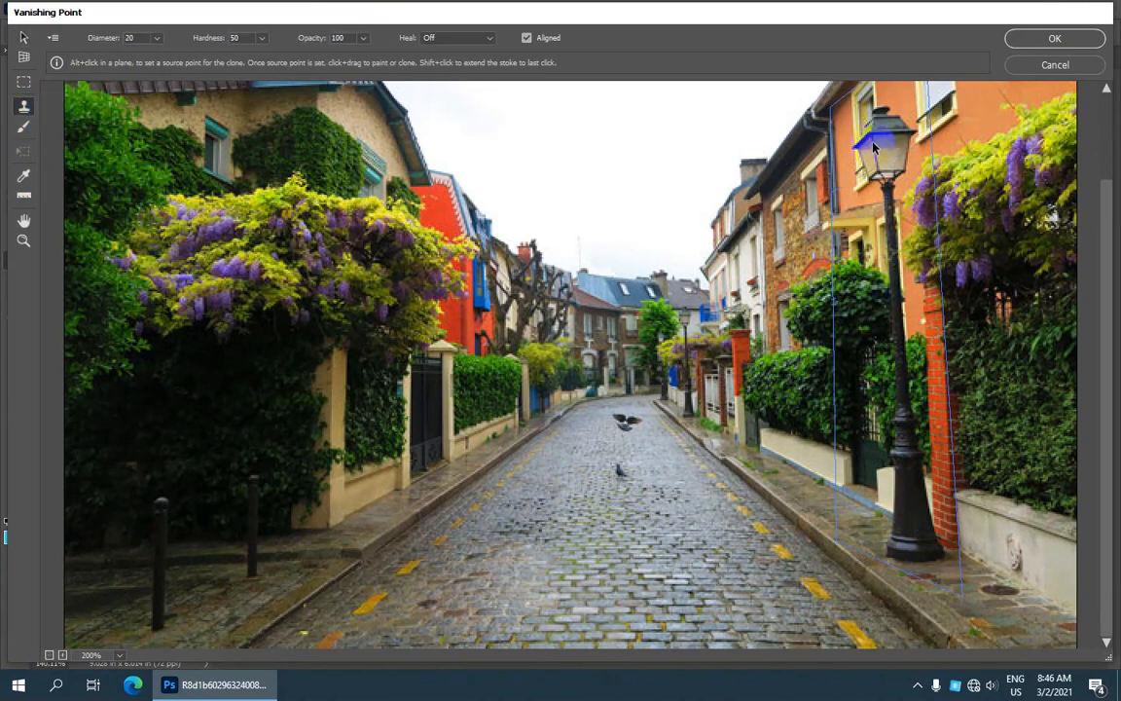
pyautogui.scroll(4, 871, 185)
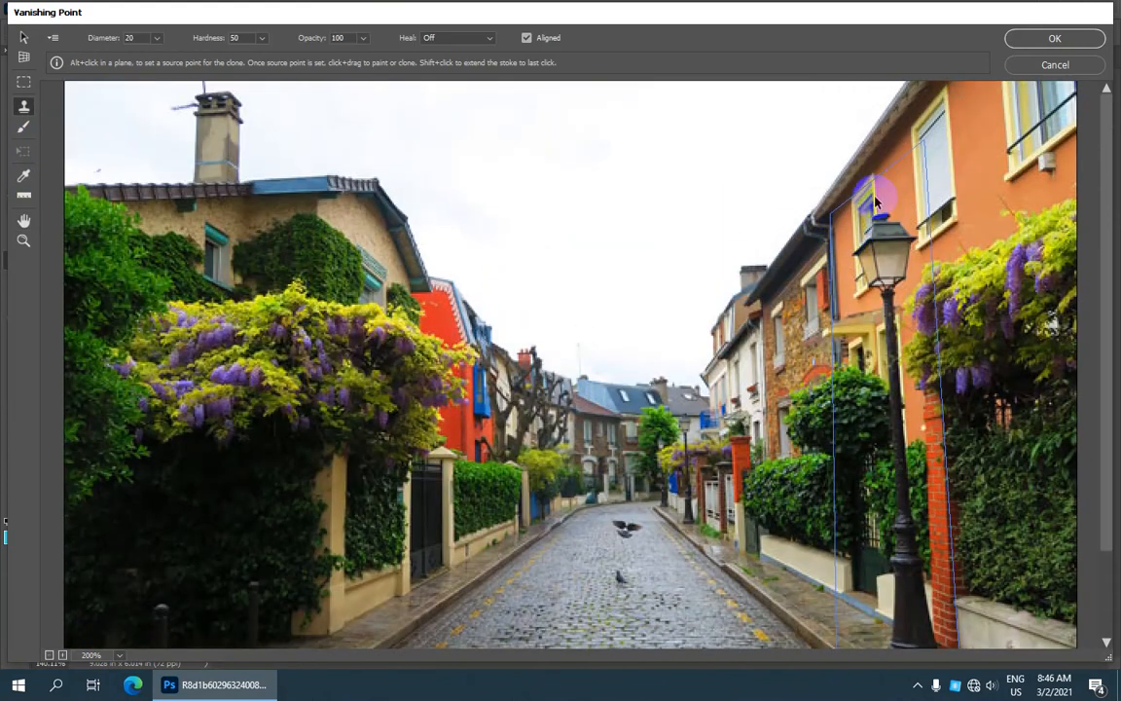
pyautogui.press('alt')
pyautogui.keyDown('alt'); pyautogui.click(896, 176); pyautogui.keyUp('alt')
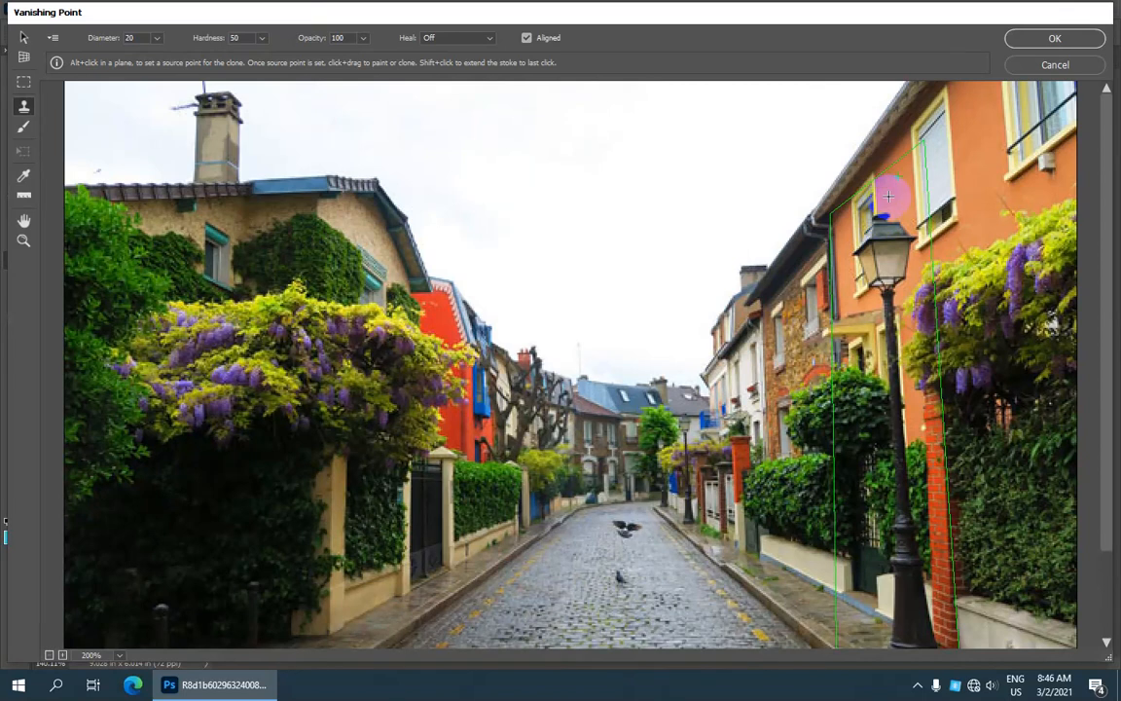
pyautogui.press('[')
pyautogui.keyDown('alt'); pyautogui.click(890, 188); pyautogui.keyUp('alt')
pyautogui.press('alt')
pyautogui.moveTo(893, 267); pyautogui.dragTo(901, 264)
pyautogui.keyDown('alt'); pyautogui.click(896, 236); pyautogui.keyUp('alt')
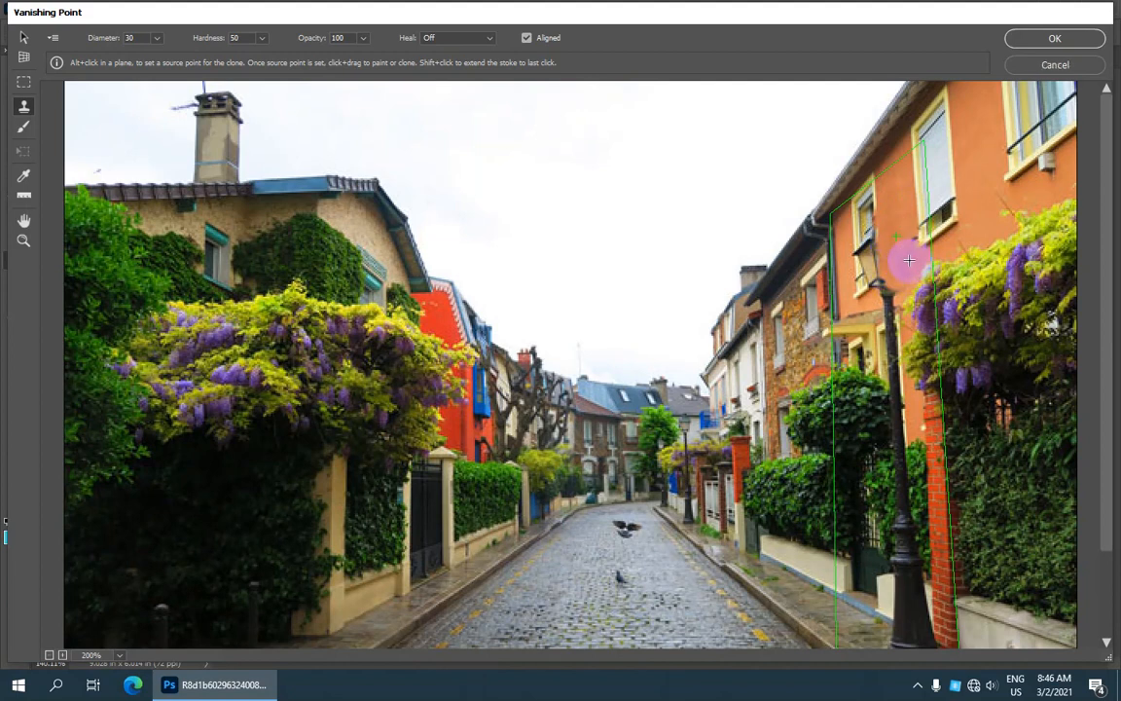
# Clone window and wall texture over the rest of the lamp head with stamp diameters between 10 and 30, rebuilding the narrow window.
pyautogui.press('alt')
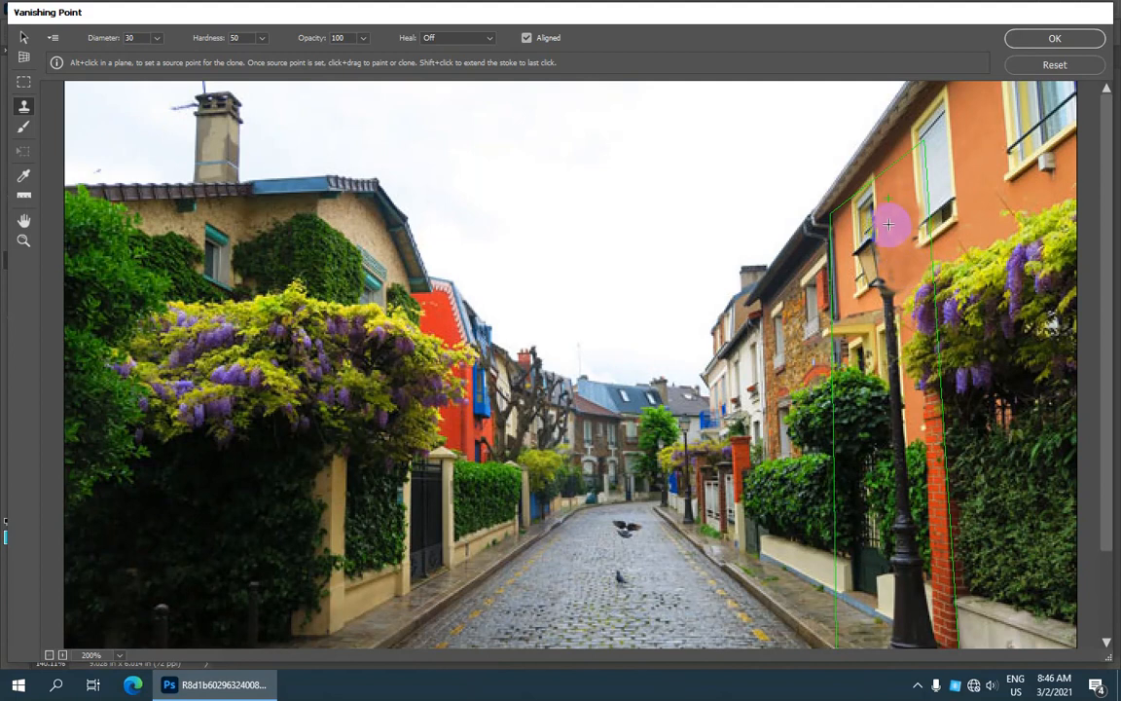
pyautogui.keyDown('alt'); pyautogui.click(891, 216); pyautogui.keyUp('alt')
pyautogui.keyDown('alt'); pyautogui.click(863, 227); pyautogui.keyUp('alt')
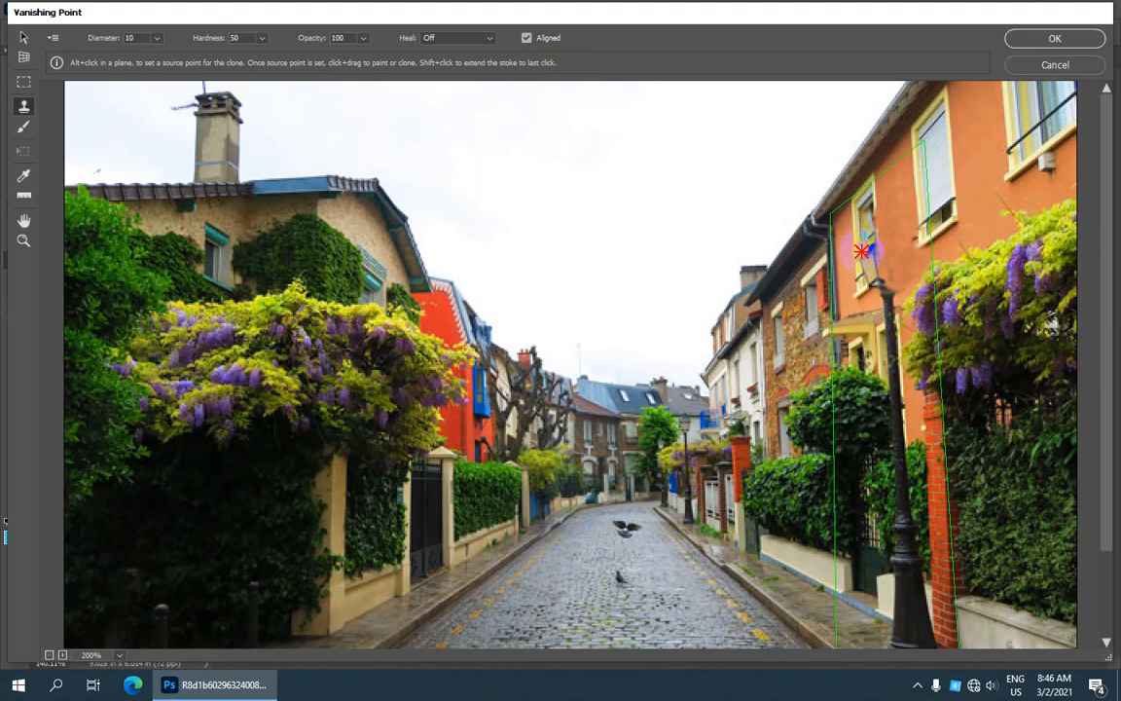
pyautogui.keyDown('alt'); pyautogui.click(870, 224); pyautogui.keyUp('alt')
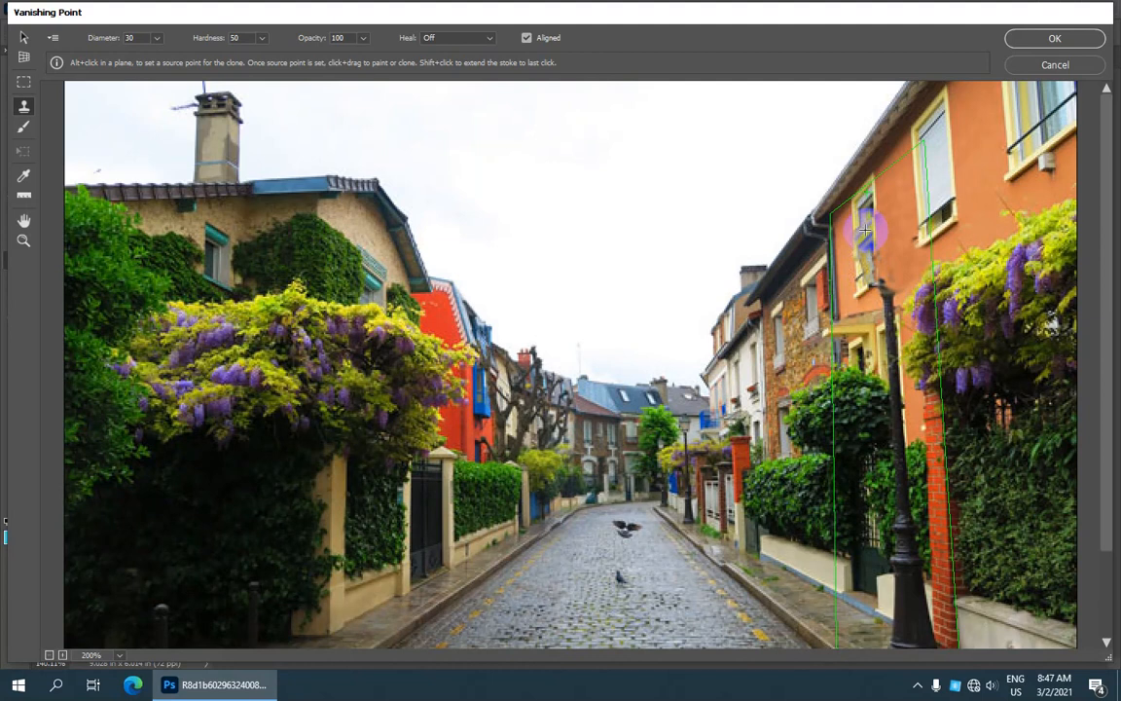
pyautogui.press('alt')
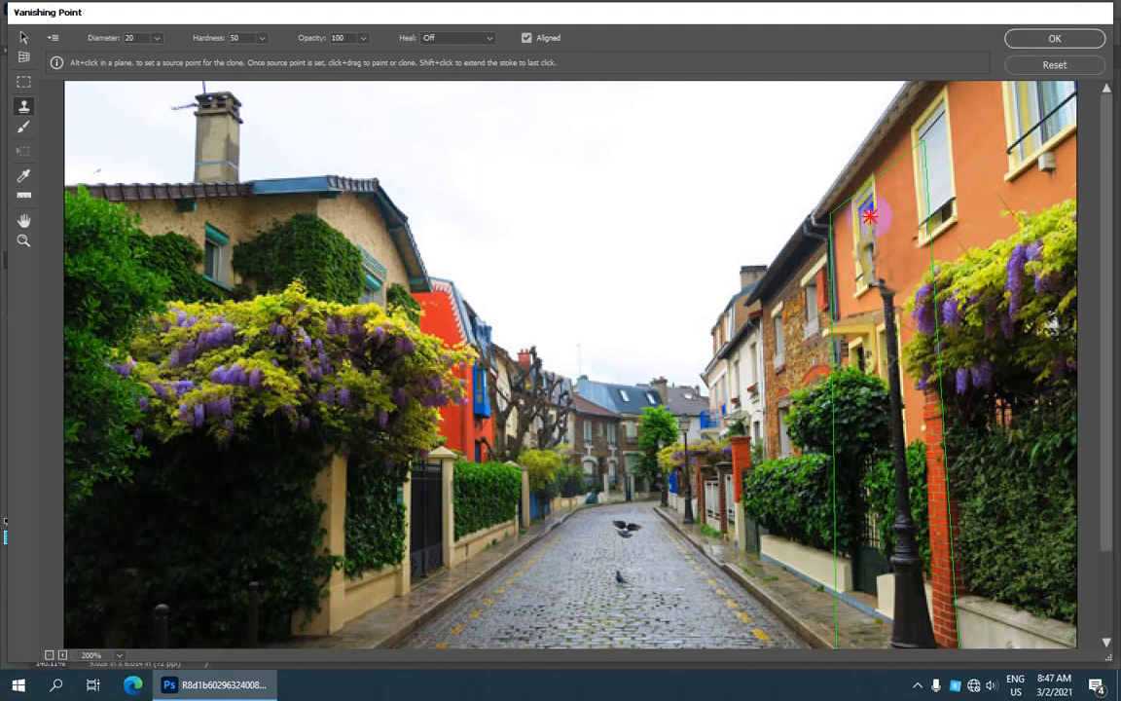
pyautogui.press('alt')
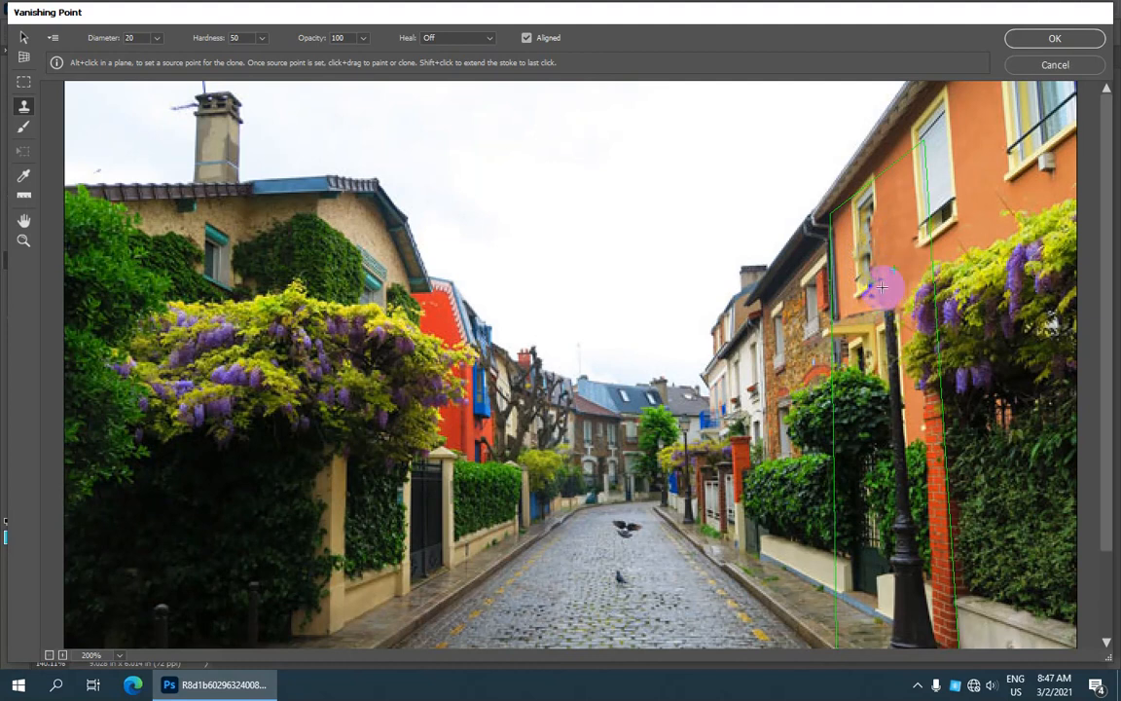
# Clone wall and hedge texture over the lamp post with the Stamp tool at diameter 20, from the orange facade to the low wall.
pyautogui.scroll(-2, 877, 283)
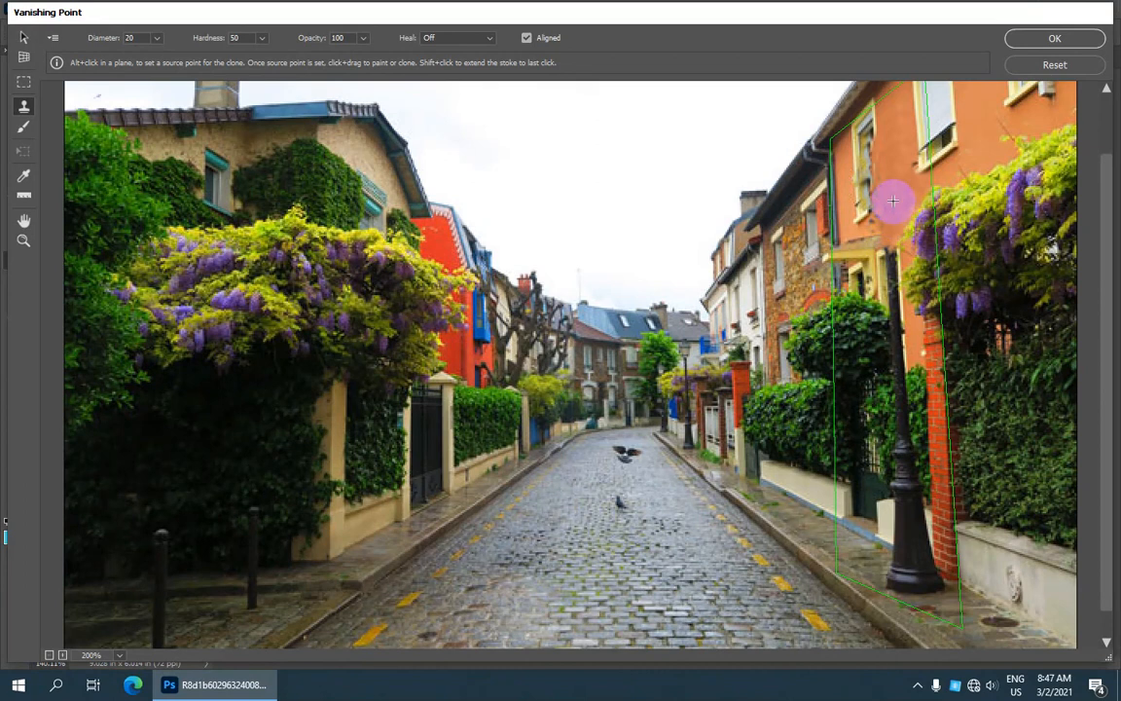
pyautogui.keyDown('alt'); pyautogui.click(892, 202); pyautogui.keyUp('alt')
pyautogui.moveTo(888, 243)
pyautogui.mouseDown()
pyautogui.moveTo(891, 306)
pyautogui.moveTo(869, 319)
pyautogui.moveTo(883, 305)
pyautogui.moveTo(889, 313)
pyautogui.moveTo(892, 330)
pyautogui.moveTo(872, 331)
pyautogui.moveTo(883, 353)
pyautogui.moveTo(895, 350)
pyautogui.moveTo(886, 394)
pyautogui.moveTo(900, 385)
pyautogui.moveTo(903, 429)
pyautogui.moveTo(899, 419)
pyautogui.moveTo(921, 439)
pyautogui.moveTo(896, 435)
pyautogui.moveTo(898, 422)
pyautogui.moveTo(895, 447)
pyautogui.moveTo(910, 436)
pyautogui.moveTo(896, 502)
pyautogui.moveTo(907, 502)
pyautogui.moveTo(905, 442)
pyautogui.moveTo(915, 531)
pyautogui.moveTo(908, 459)
pyautogui.moveTo(893, 495)
pyautogui.moveTo(908, 572)
pyautogui.moveTo(878, 523)
pyautogui.mouseUp()
pyautogui.keyDown('alt'); pyautogui.click(872, 319); pyautogui.keyUp('alt')
pyautogui.keyDown('alt'); pyautogui.click(969, 471); pyautogui.keyUp('alt')
# Clone the low cream wall and nearby pavement over the lamp's wide base with the Stamp tool at diameter 20.
pyautogui.keyDown('alt'); pyautogui.click(880, 523); pyautogui.keyUp('alt')
pyautogui.click(907, 526)
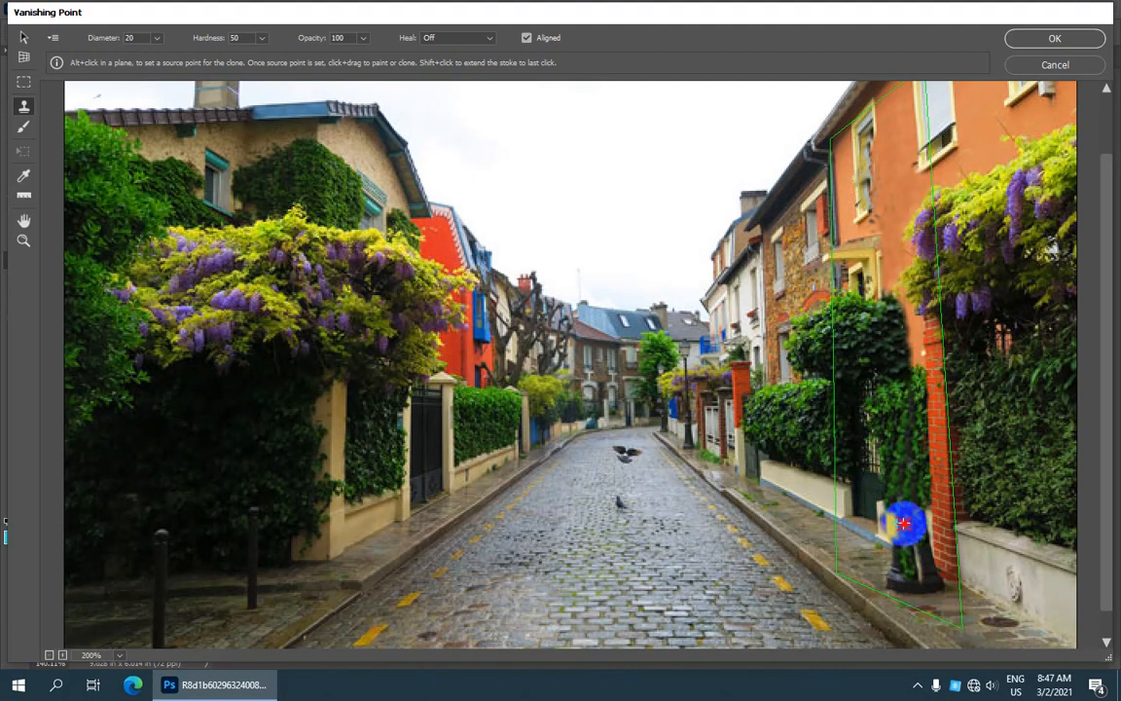
pyautogui.keyDown('alt'); pyautogui.click(856, 522); pyautogui.keyUp('alt')
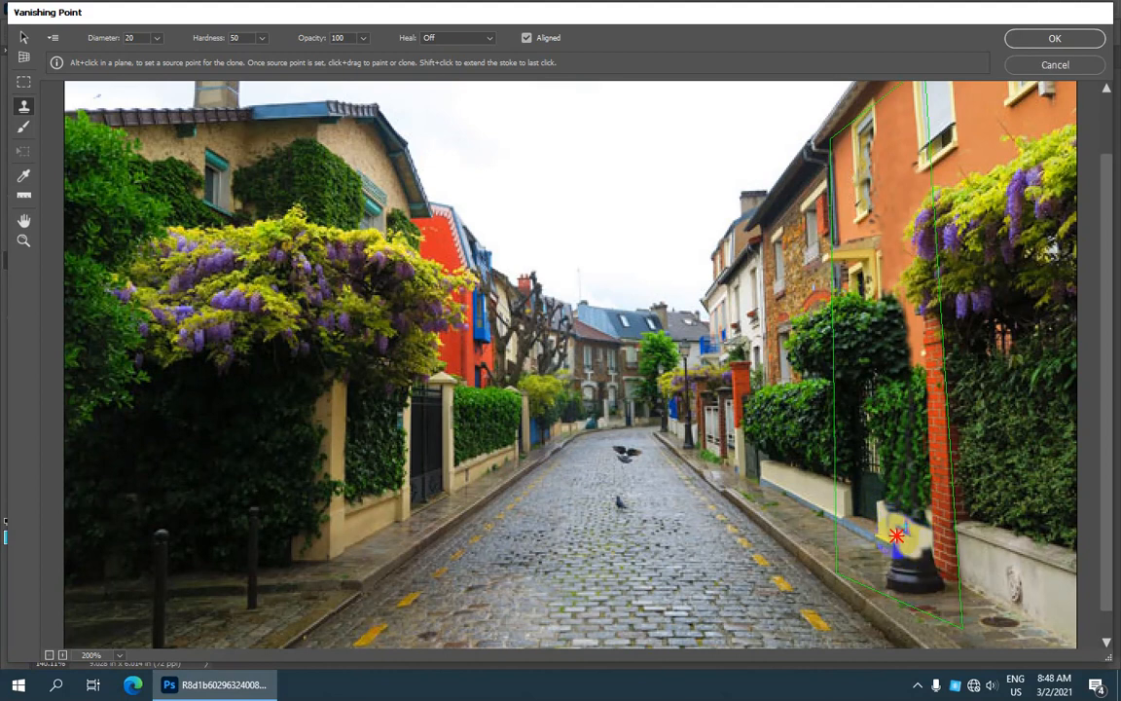
pyautogui.moveTo(898, 548); pyautogui.dragTo(904, 566)
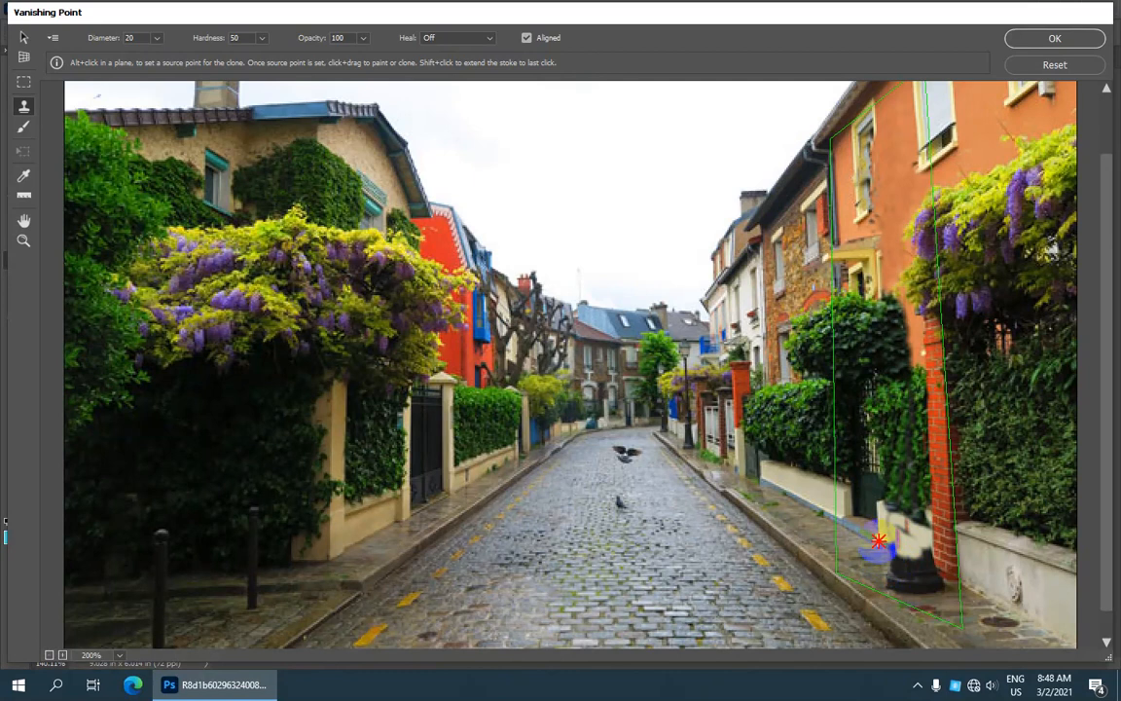
pyautogui.keyDown('alt'); pyautogui.click(871, 558); pyautogui.keyUp('alt')
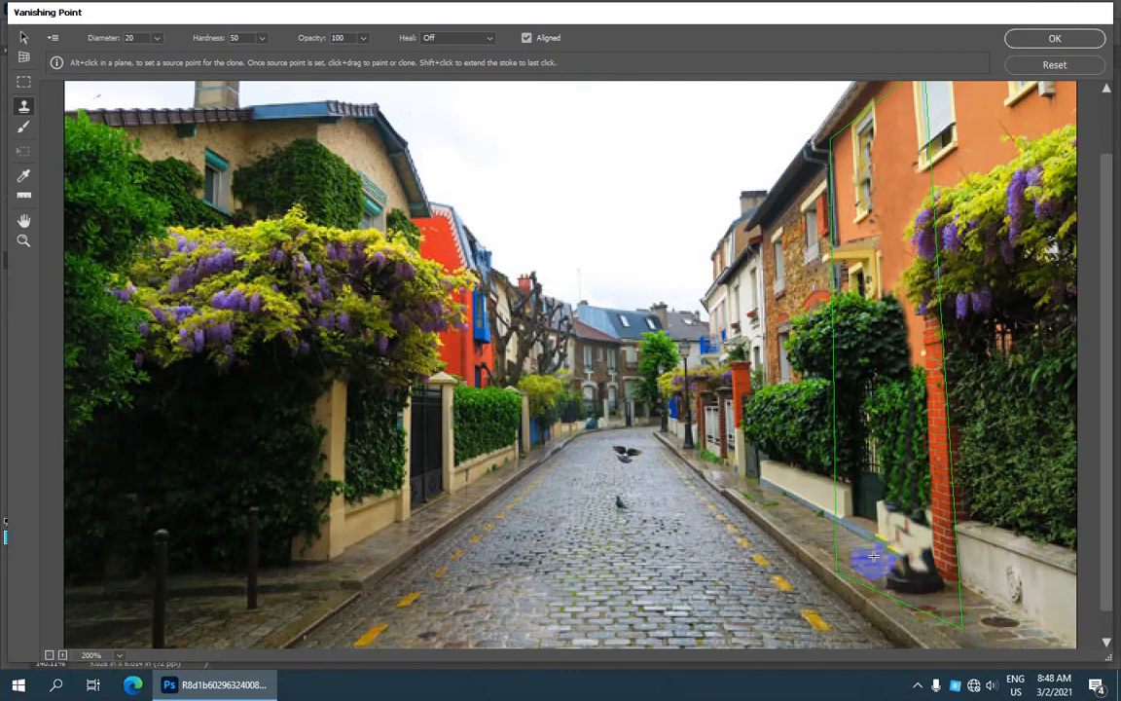
pyautogui.moveTo(911, 572)
pyautogui.mouseDown()
pyautogui.moveTo(944, 586)
pyautogui.moveTo(919, 594)
pyautogui.moveTo(888, 576)
pyautogui.moveTo(941, 601)
pyautogui.moveTo(940, 585)
pyautogui.moveTo(911, 588)
pyautogui.moveTo(946, 606)
pyautogui.moveTo(921, 596)
pyautogui.moveTo(946, 606)
pyautogui.moveTo(916, 570)
pyautogui.moveTo(919, 533)
pyautogui.mouseUp()
# Retouch the low wall and pavement where the lamp base stood, and apply the Vanishing Point edits.
pyautogui.keyDown('alt'); pyautogui.click(908, 587); pyautogui.keyUp('alt')
pyautogui.keyDown('alt'); pyautogui.click(930, 597); pyautogui.keyUp('alt')
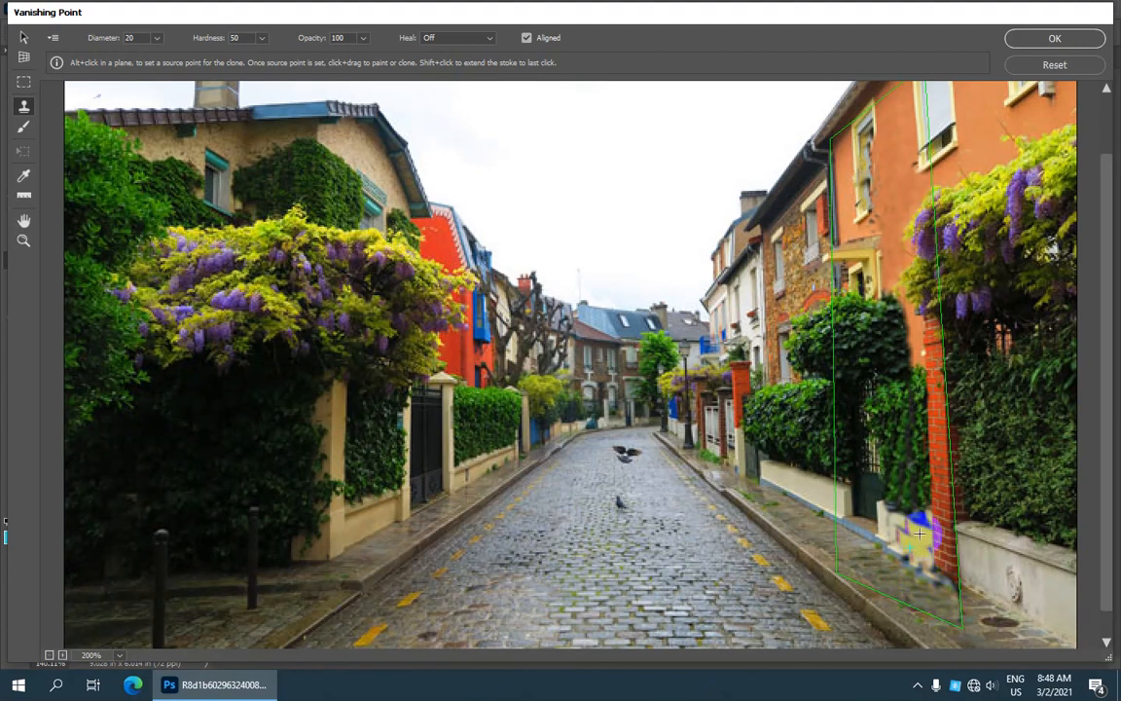
pyautogui.keyDown('alt'); pyautogui.click(922, 538); pyautogui.keyUp('alt')
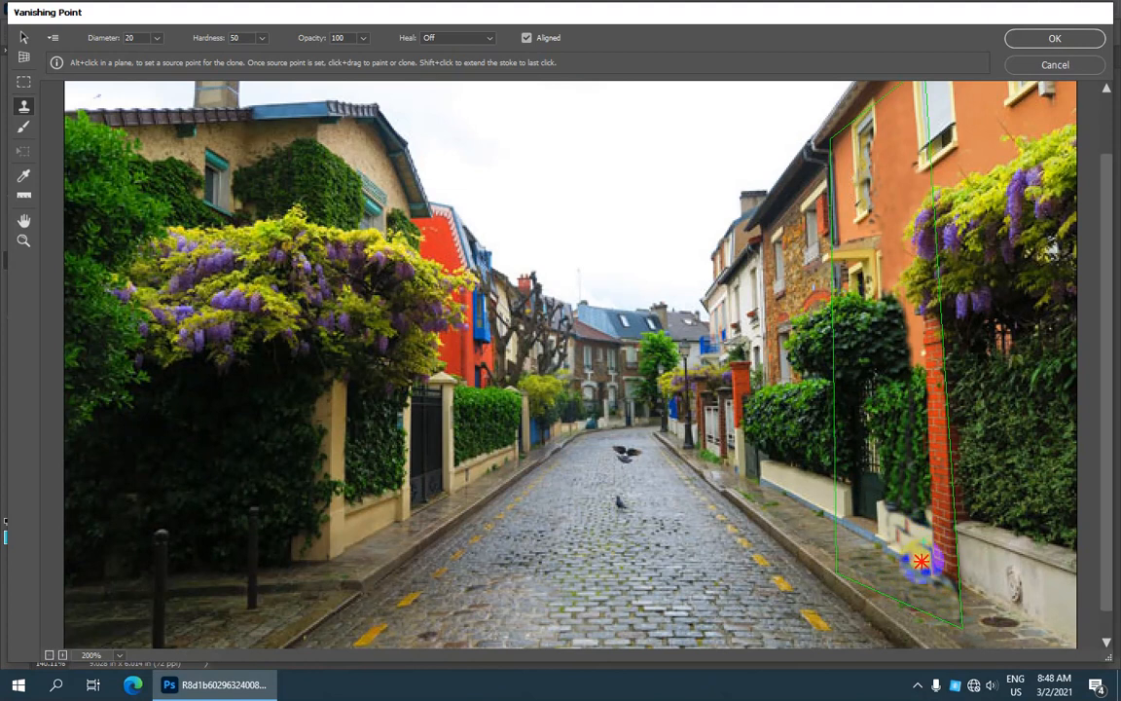
pyautogui.keyDown('alt'); pyautogui.click(900, 578); pyautogui.keyUp('alt')
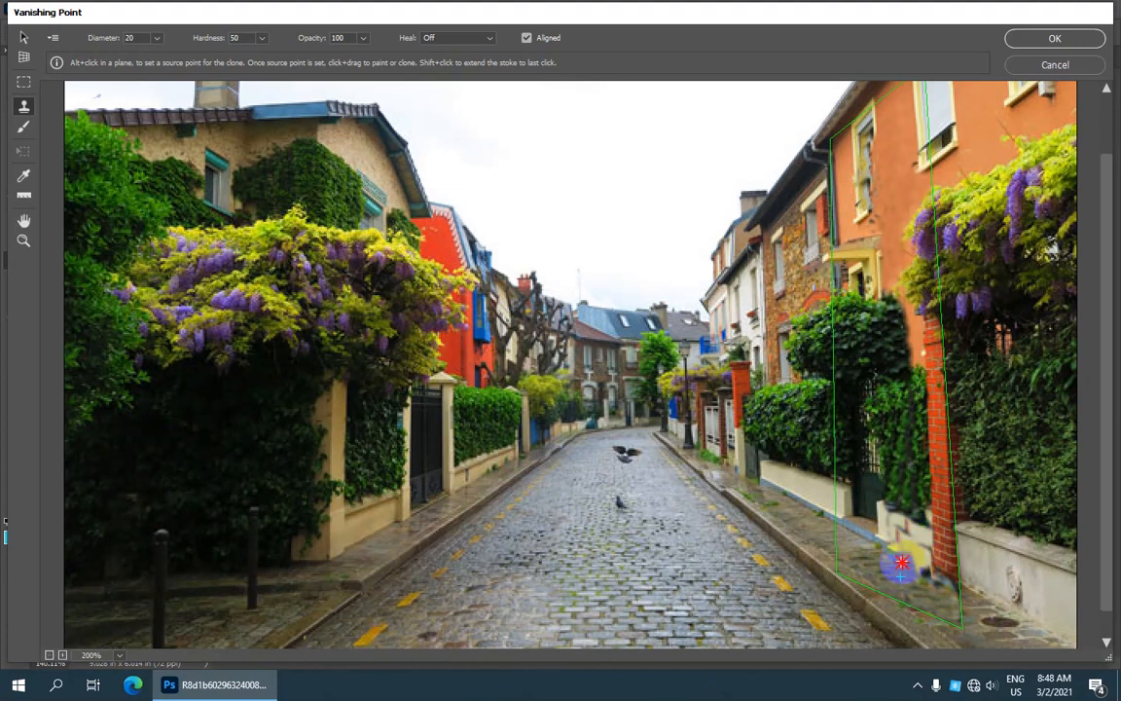
pyautogui.scroll(-1, 906, 581)
pyautogui.scroll(2, 841, 393)
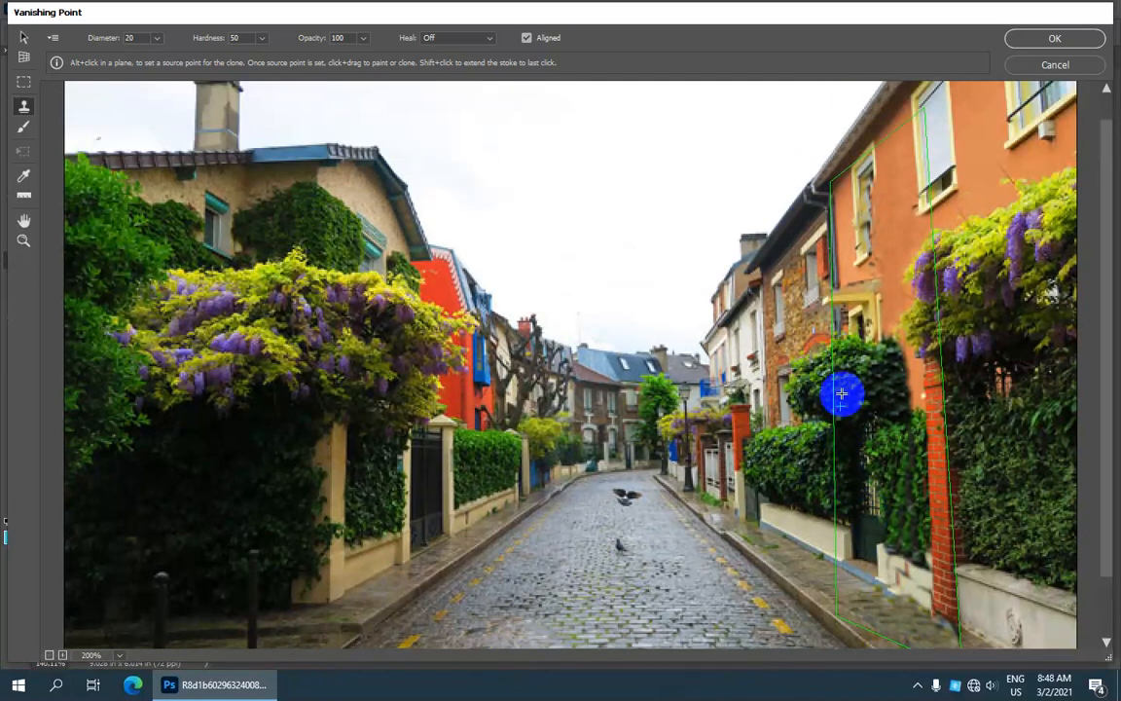
pyautogui.click(1050, 39)
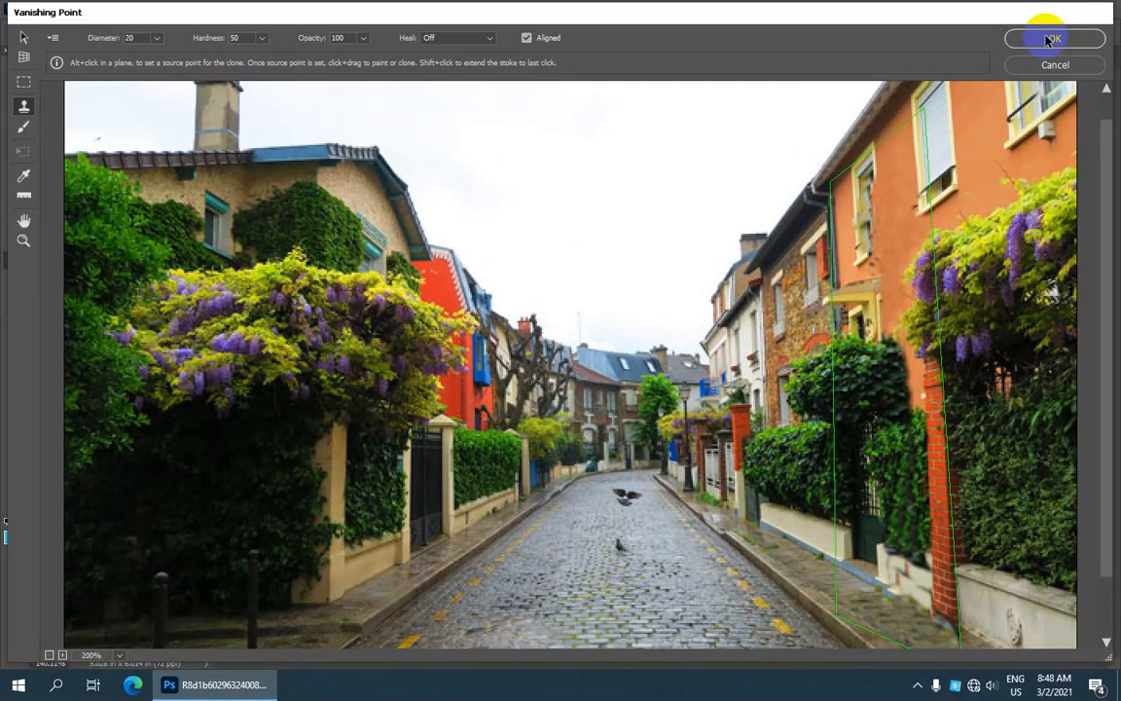
pyautogui.click(1048, 40)
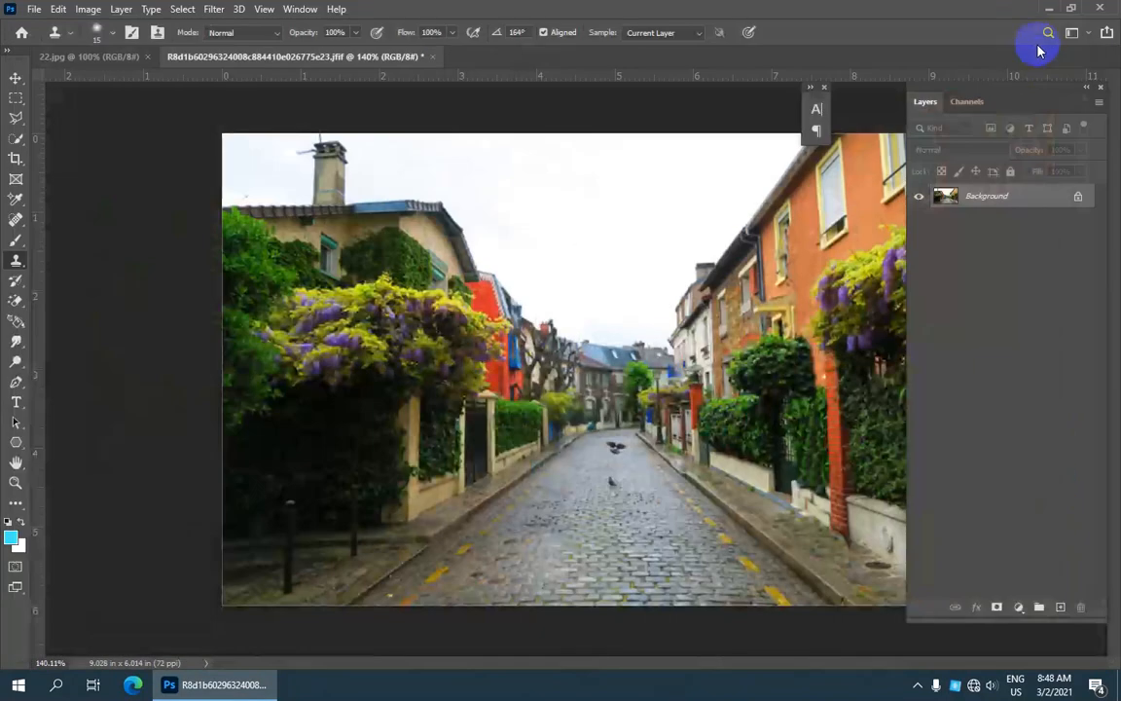
# Examine the retouched orange facade, hedge and pavement in the street photo for traces of the lamp.
pyautogui.scroll(-2, 708, 320)
pyautogui.scroll(2, 713, 323)
pyautogui.scroll(-1, 713, 324)
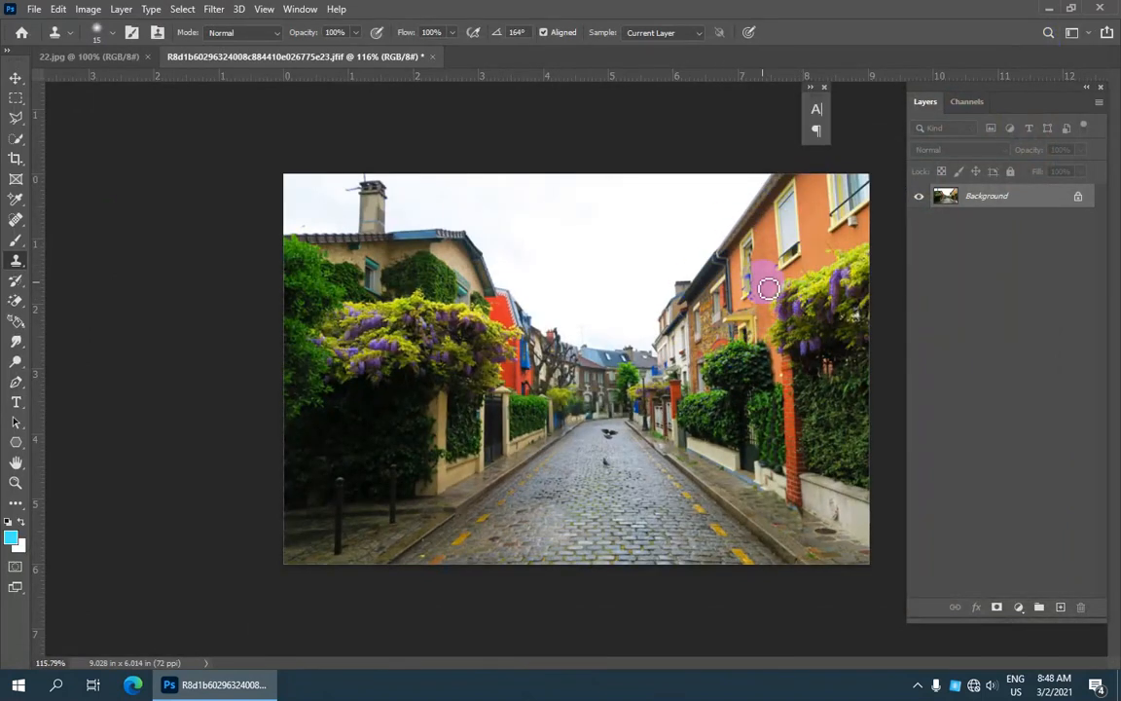
pyautogui.scroll(1, 768, 288)
pyautogui.scroll(-1, 768, 288)
pyautogui.scroll(1, 769, 288)
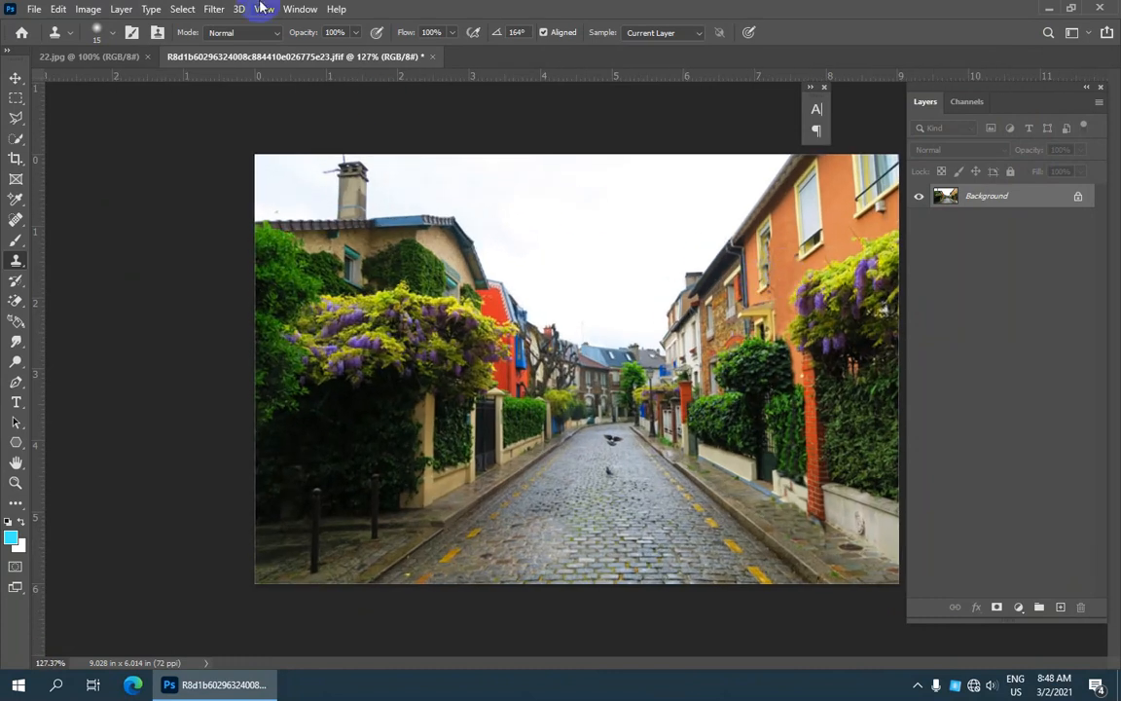
pyautogui.click(214, 10)
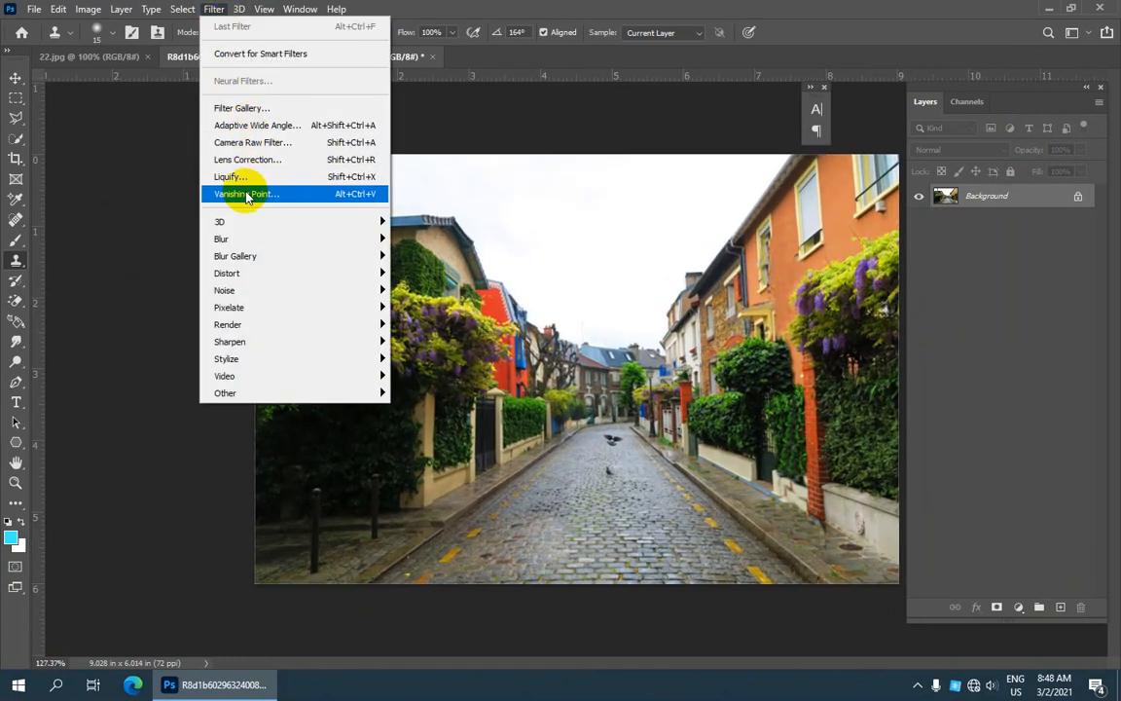
pyautogui.click(513, 172)
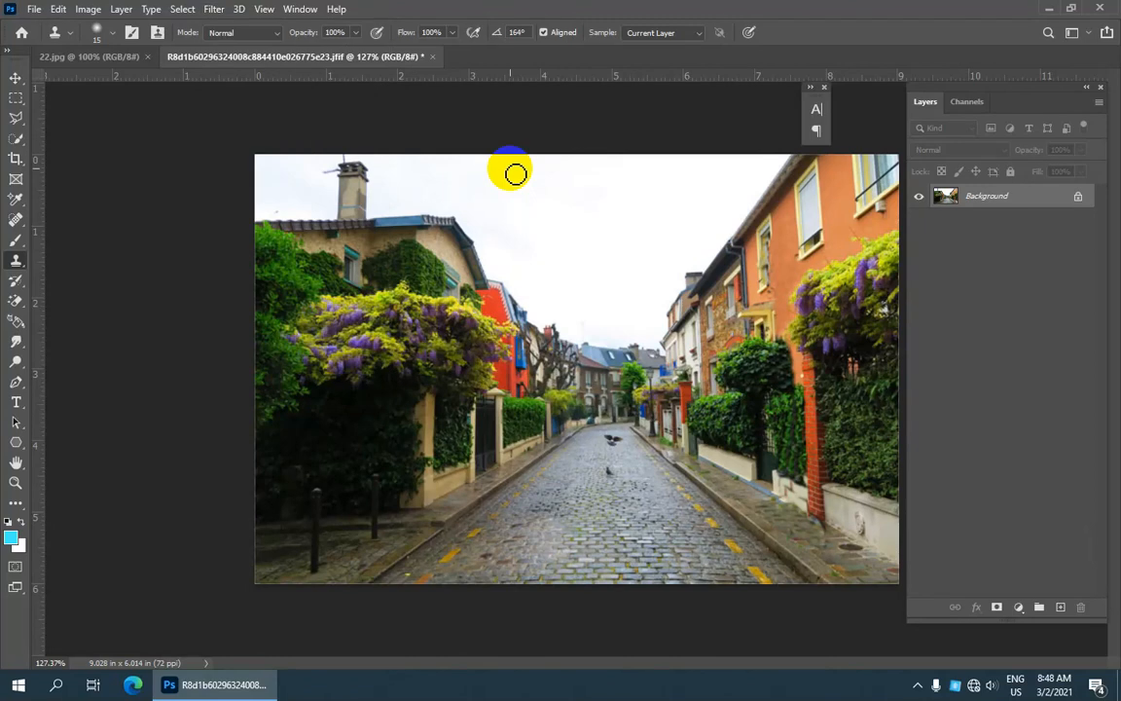
# Switch to the beach ball image 22.jpg and activate the Move tool.
pyautogui.click(113, 55)
pyautogui.click(264, 8)
pyautogui.moveTo(303, 27)
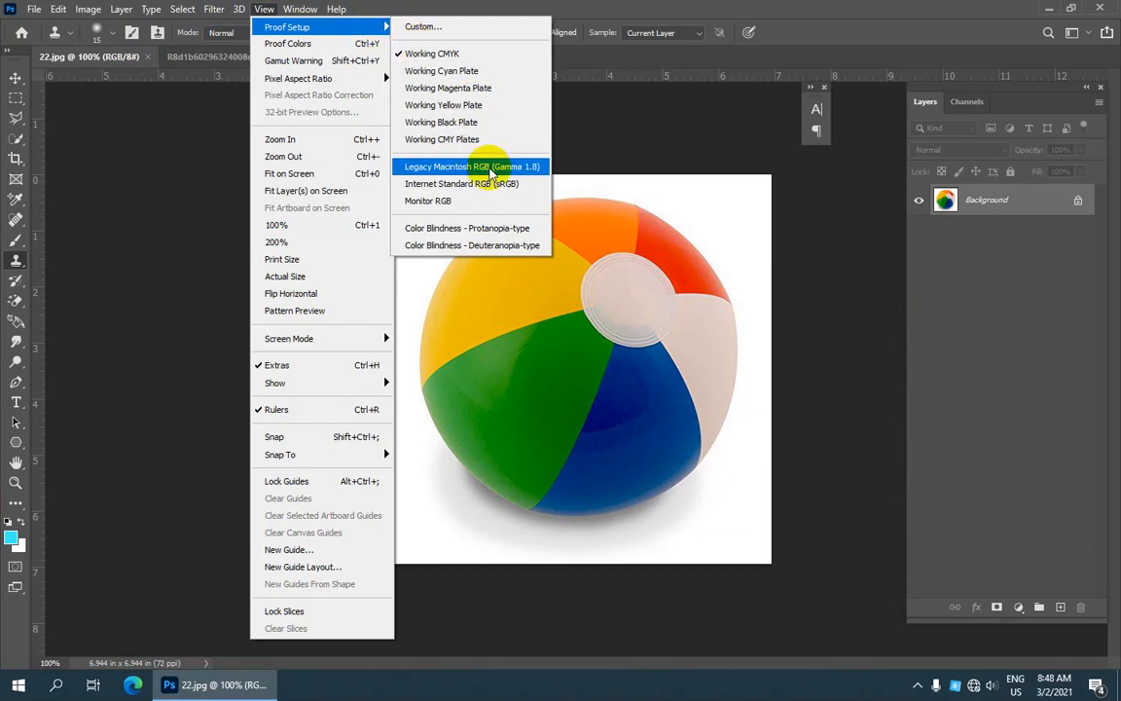
pyautogui.click(645, 154)
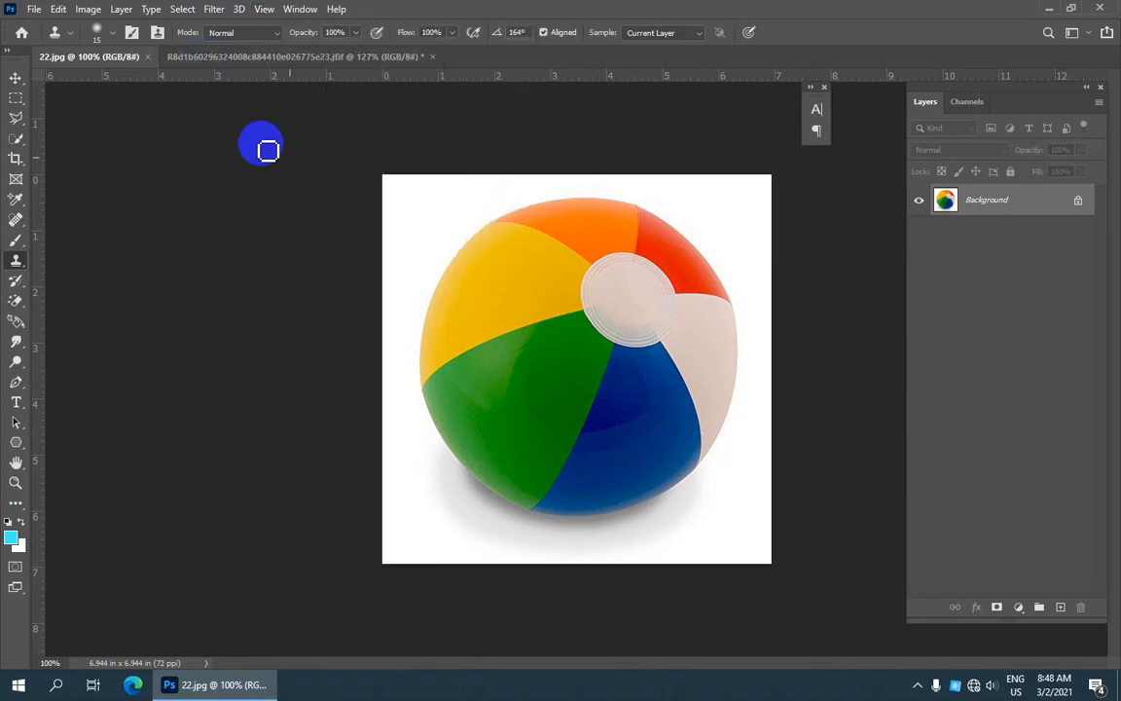
pyautogui.scroll(1, 552, 257)
pyautogui.click(14, 77)
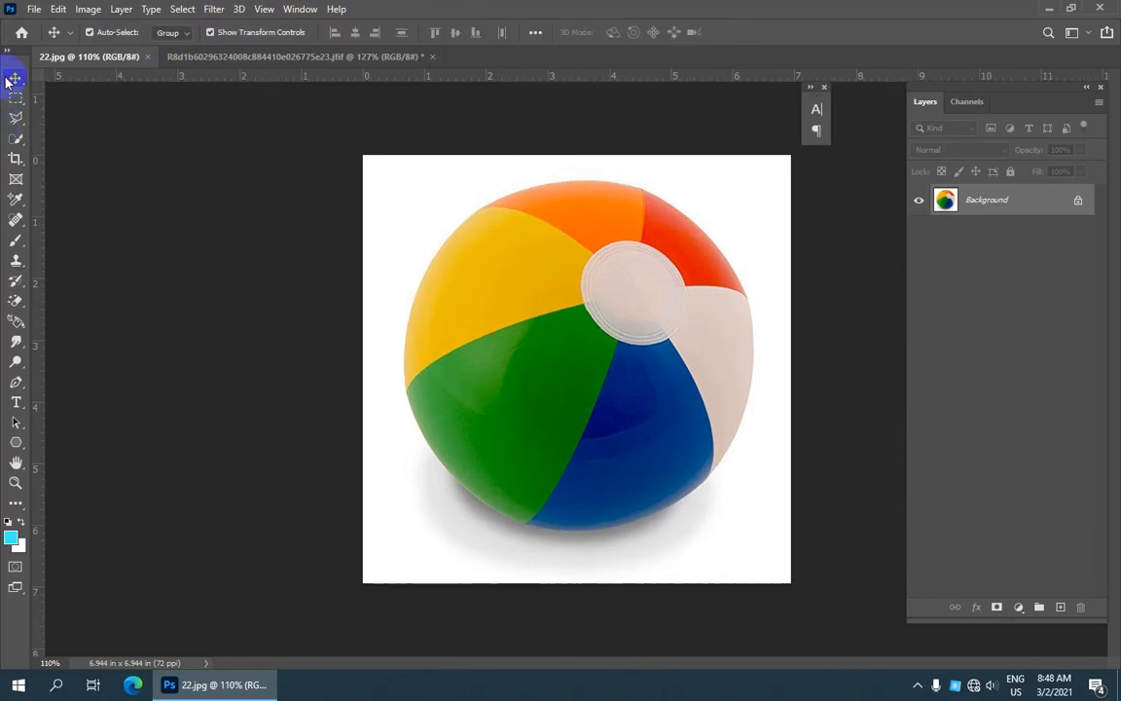
# Preview the beach ball with the Working Cyan Plate and Working Magenta Plate proof setups.
pyautogui.click(264, 9)
pyautogui.moveTo(287, 27)
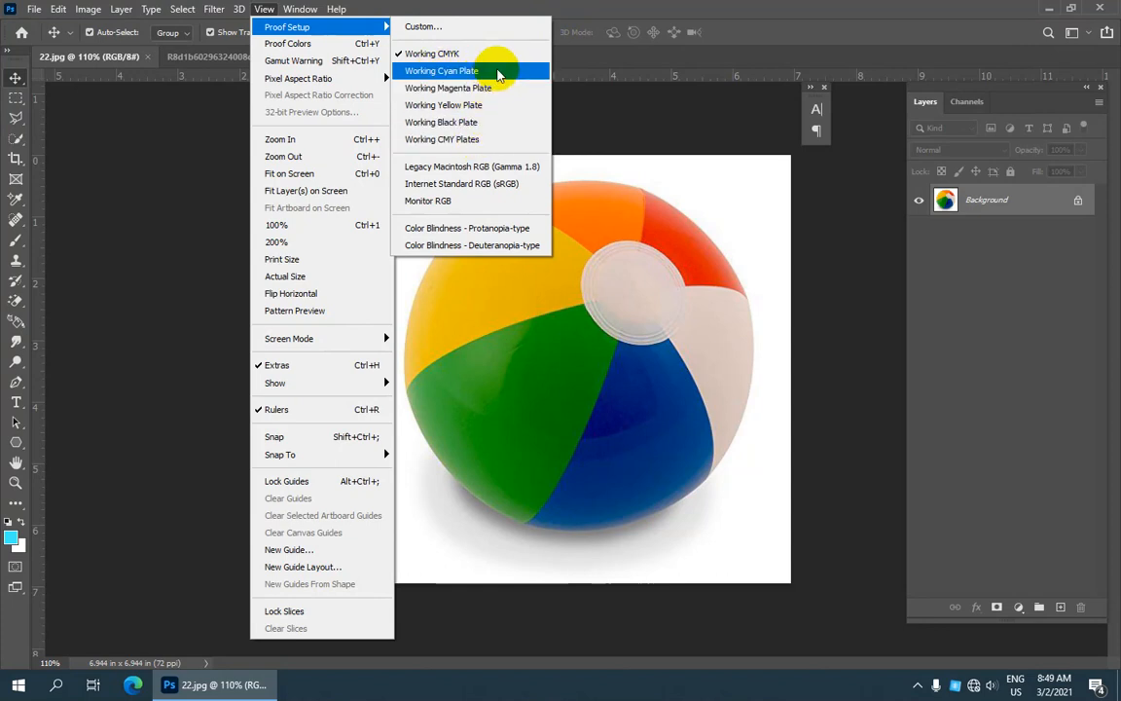
pyautogui.click(496, 74)
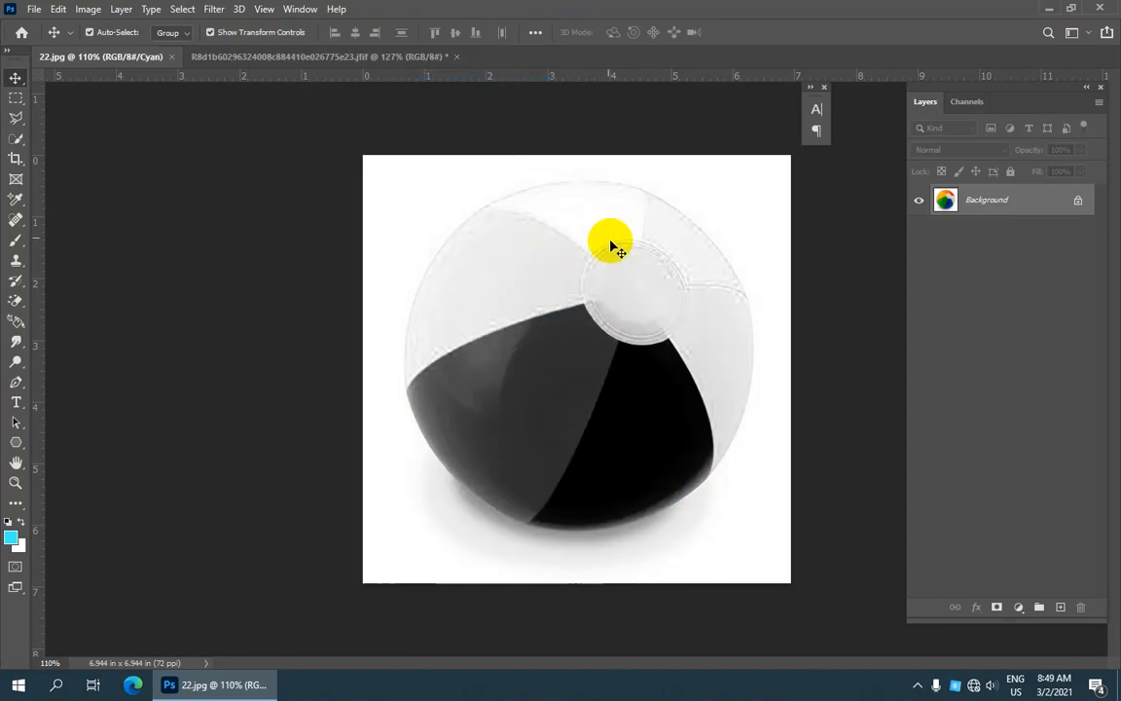
pyautogui.click(262, 8)
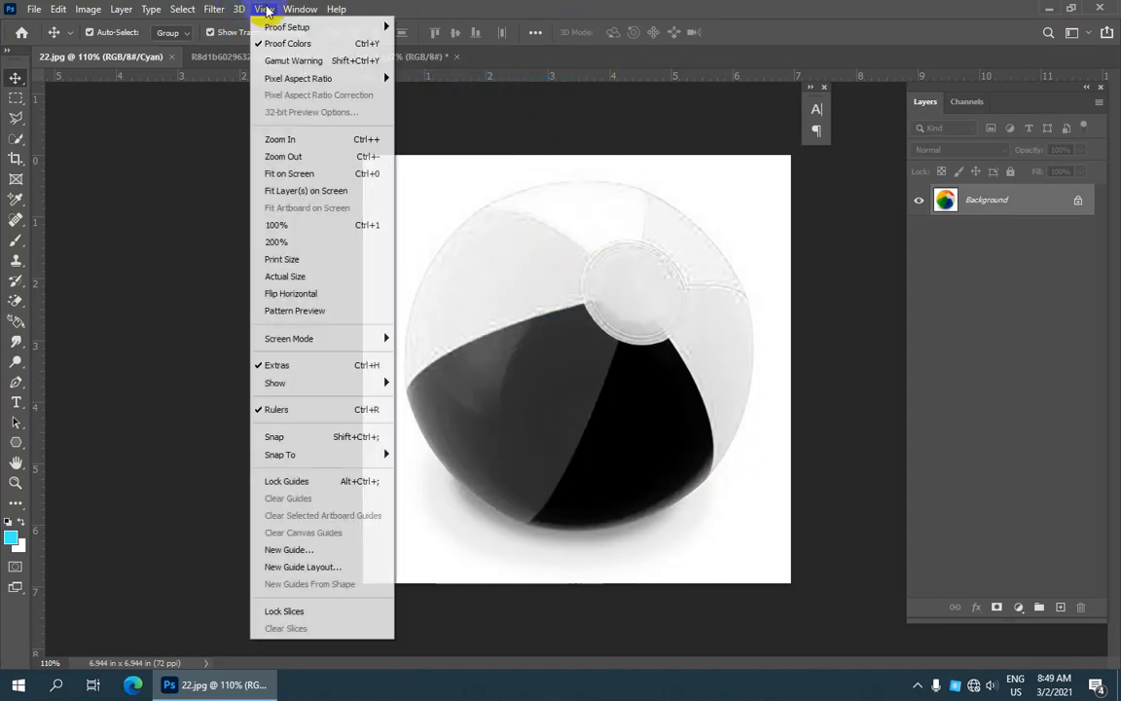
pyautogui.moveTo(375, 27)
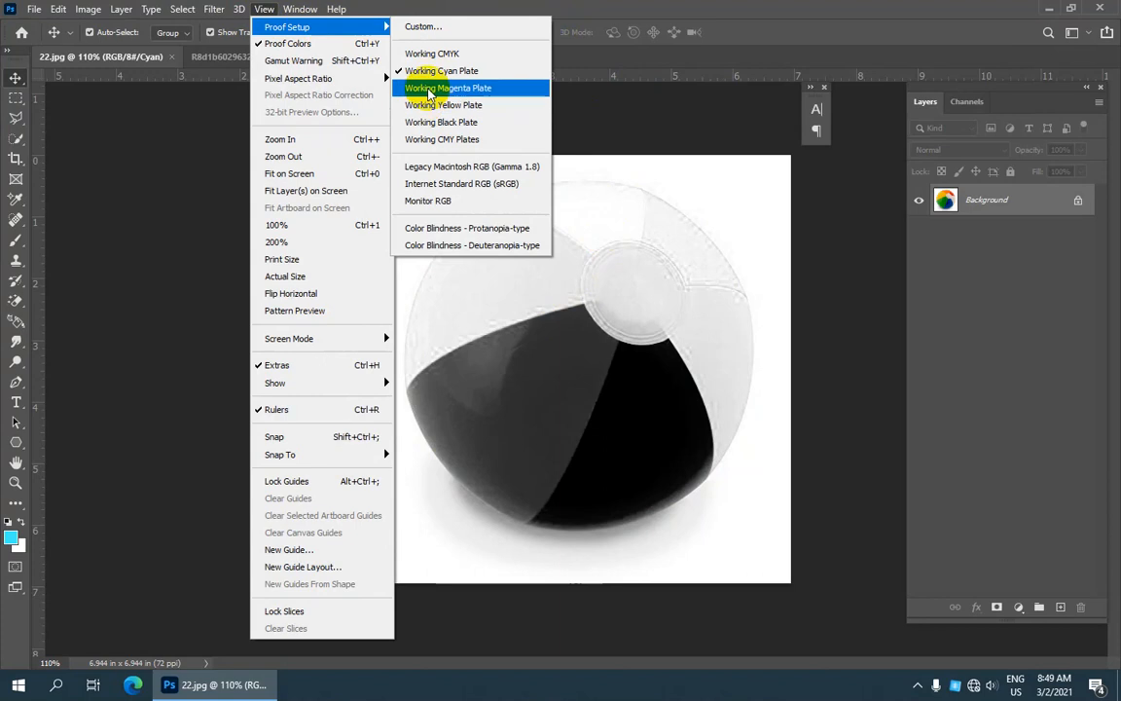
pyautogui.click(484, 93)
# Preview the beach ball with the Working Yellow Plate and Working Black Plate proof setups.
pyautogui.click(263, 9)
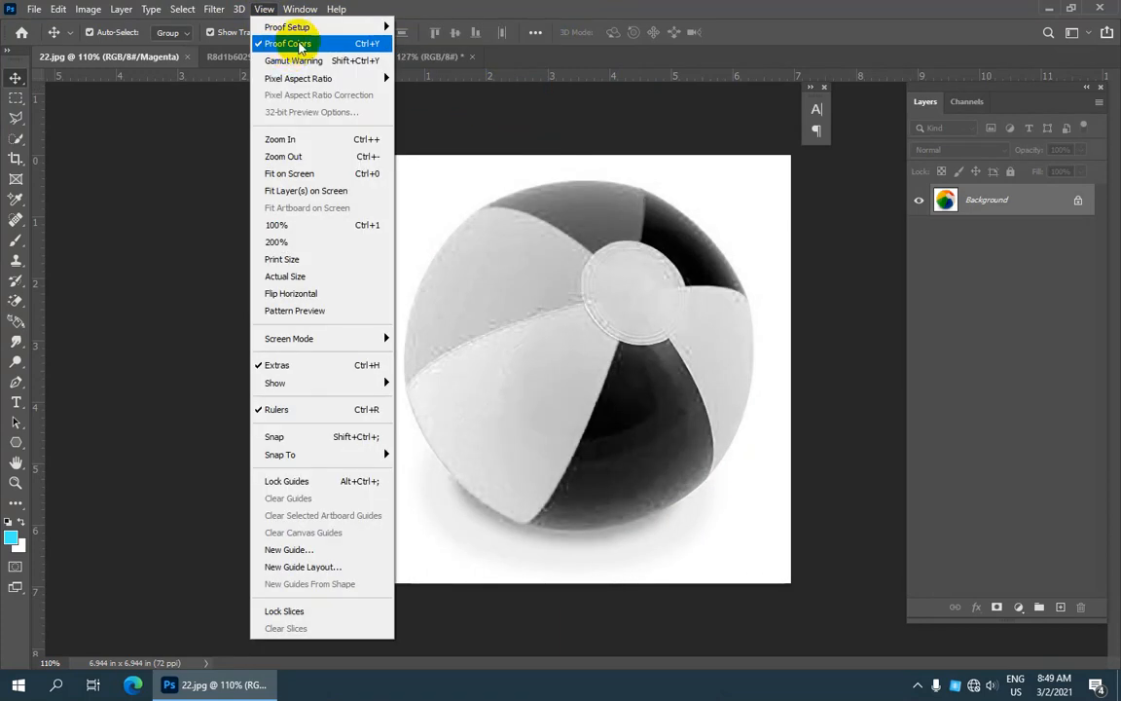
pyautogui.moveTo(333, 27)
pyautogui.click(407, 111)
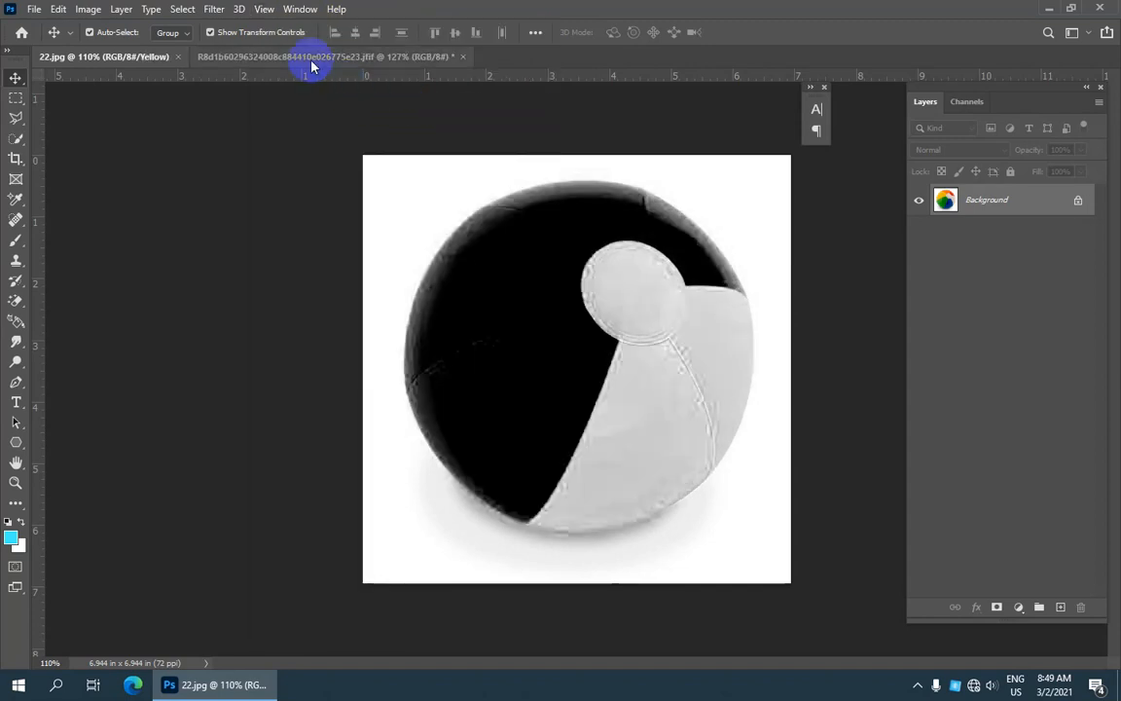
pyautogui.click(263, 9)
pyautogui.moveTo(334, 26)
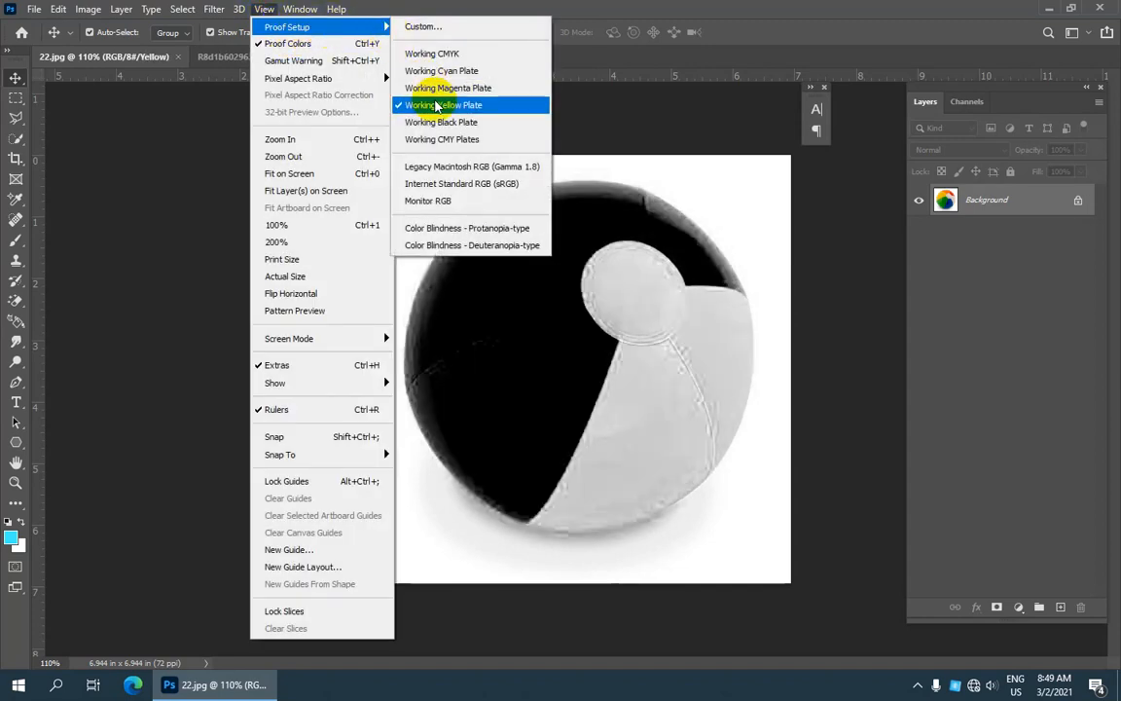
pyautogui.click(501, 121)
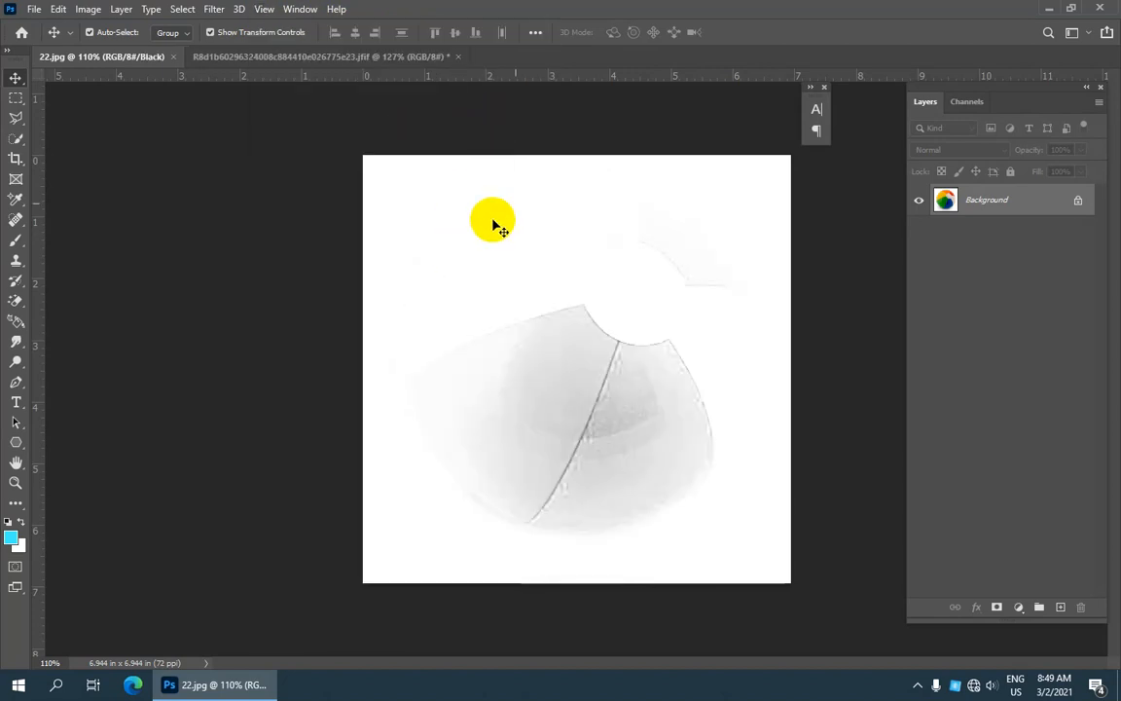
# Proof the beach ball with Working CMY Plates and inspect its colours up close.
pyautogui.click(264, 9)
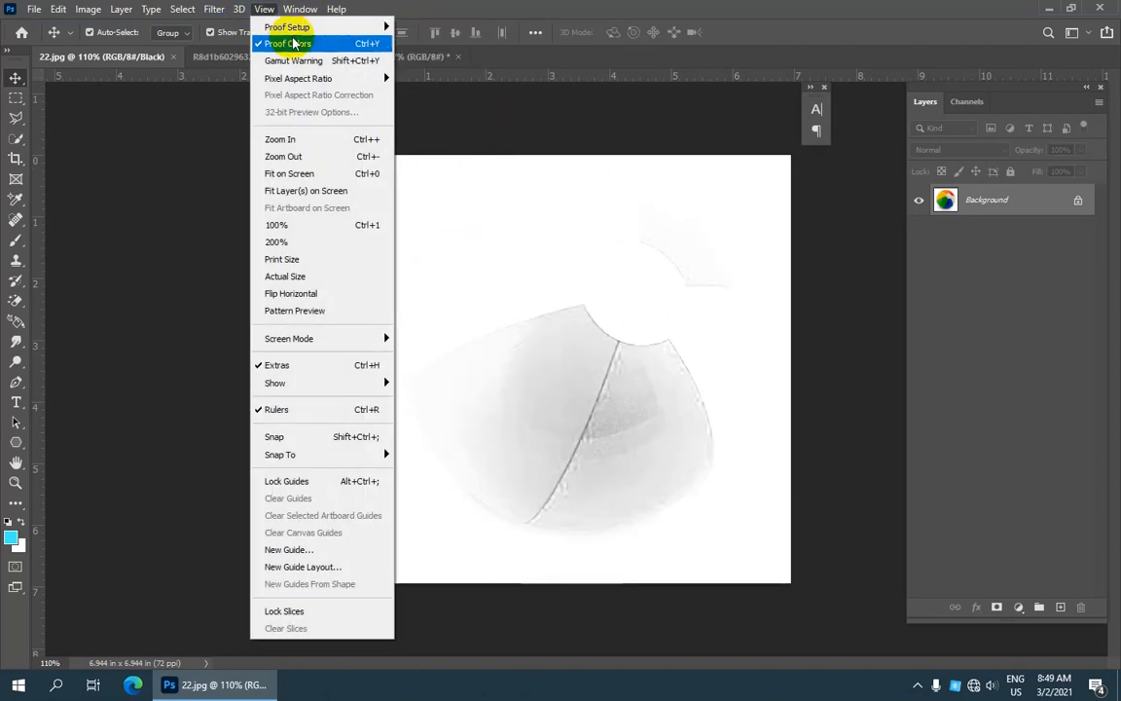
pyautogui.moveTo(333, 27)
pyautogui.click(430, 140)
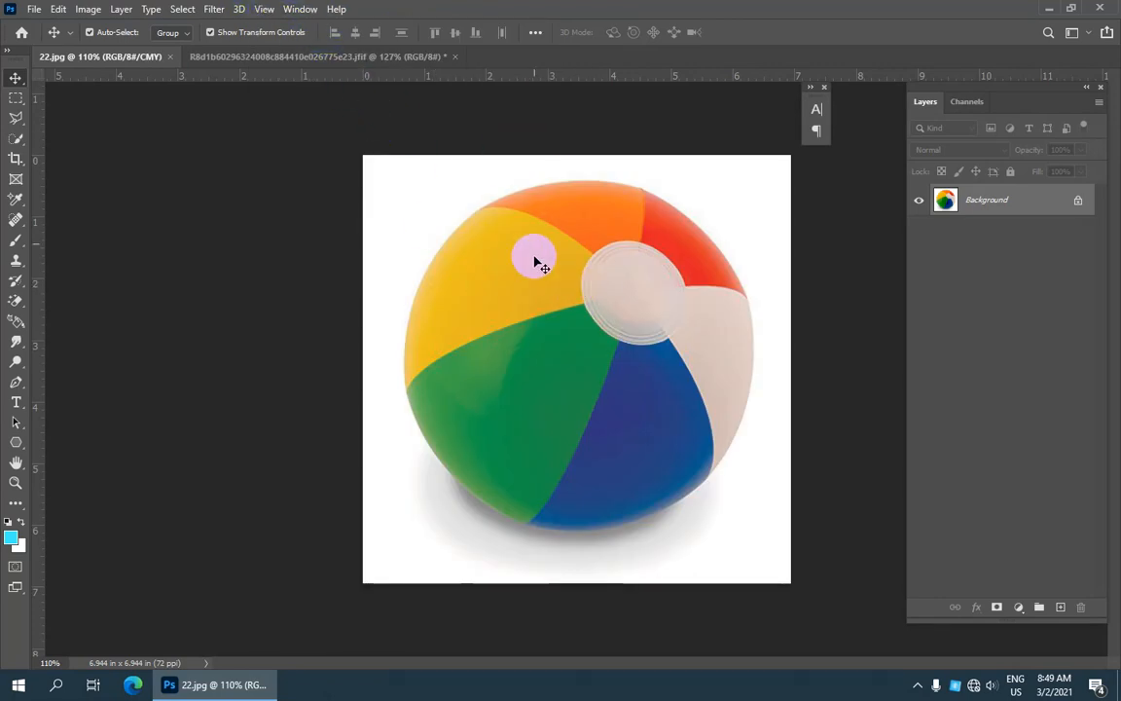
pyautogui.scroll(3, 587, 297)
pyautogui.scroll(-2, 594, 299)
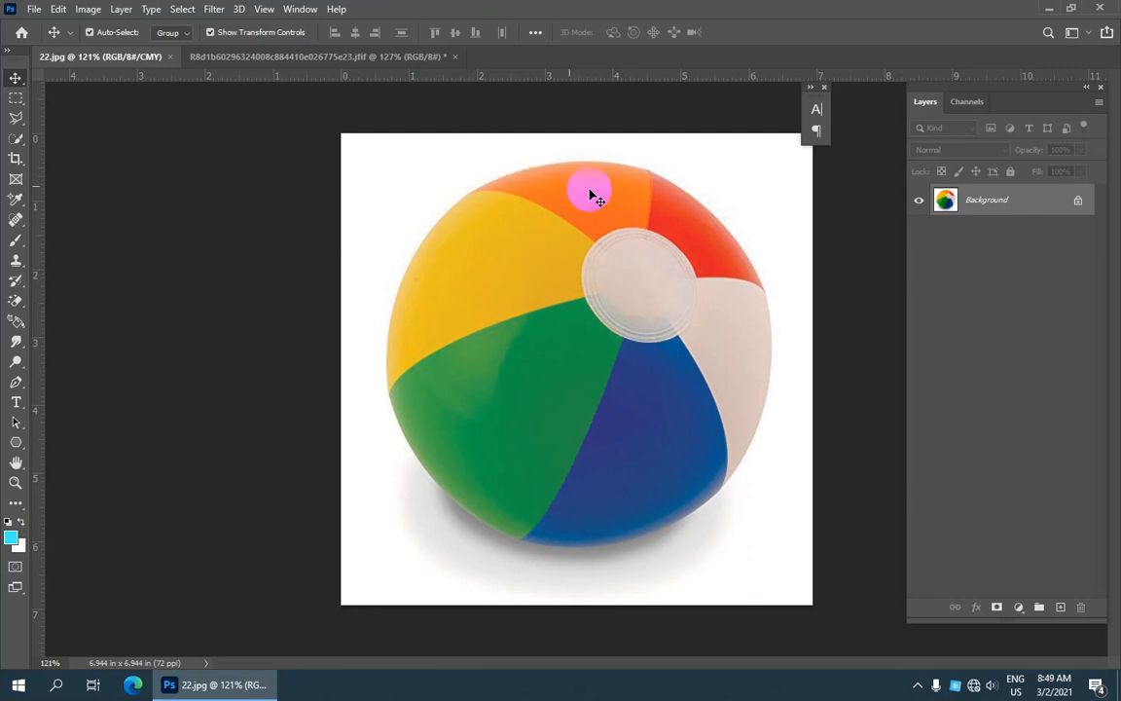
pyautogui.scroll(-2, 565, 231)
pyautogui.scroll(3, 575, 243)
# Set the beach ball image's proof setup to Working CMYK.
pyautogui.click(264, 9)
pyautogui.moveTo(320, 28)
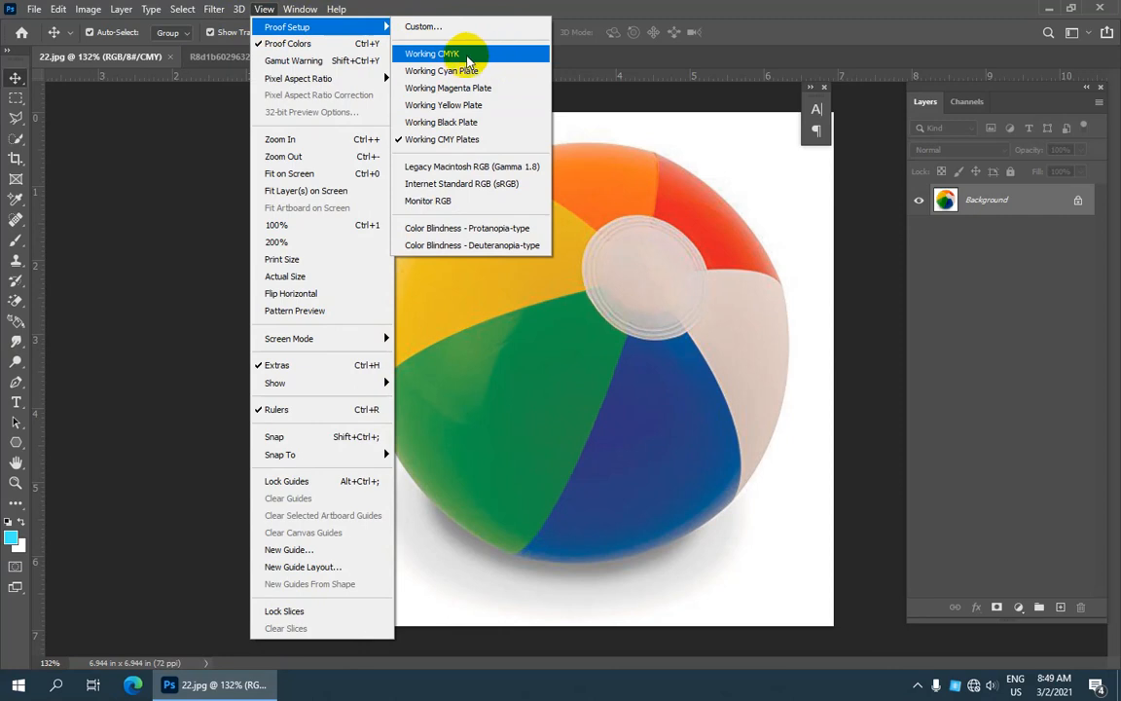
pyautogui.click(457, 54)
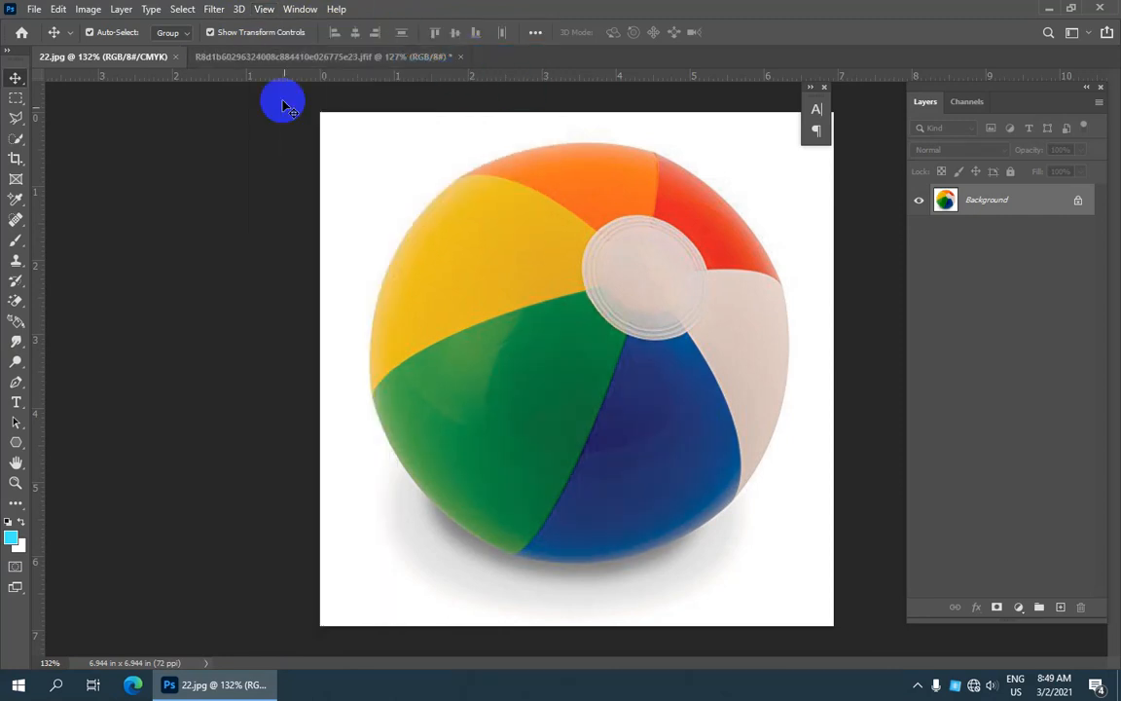
# Turn off Proof Colors for the beach ball image and inspect its original RGB colours.
pyautogui.click(292, 9)
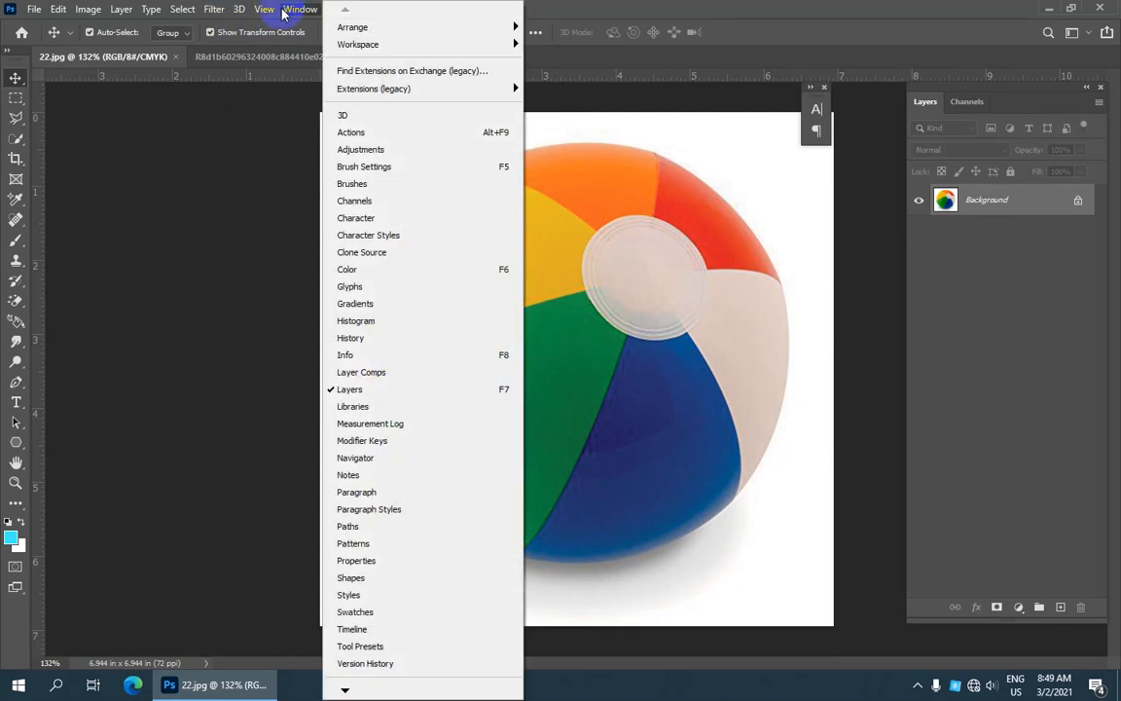
pyautogui.moveTo(264, 10)
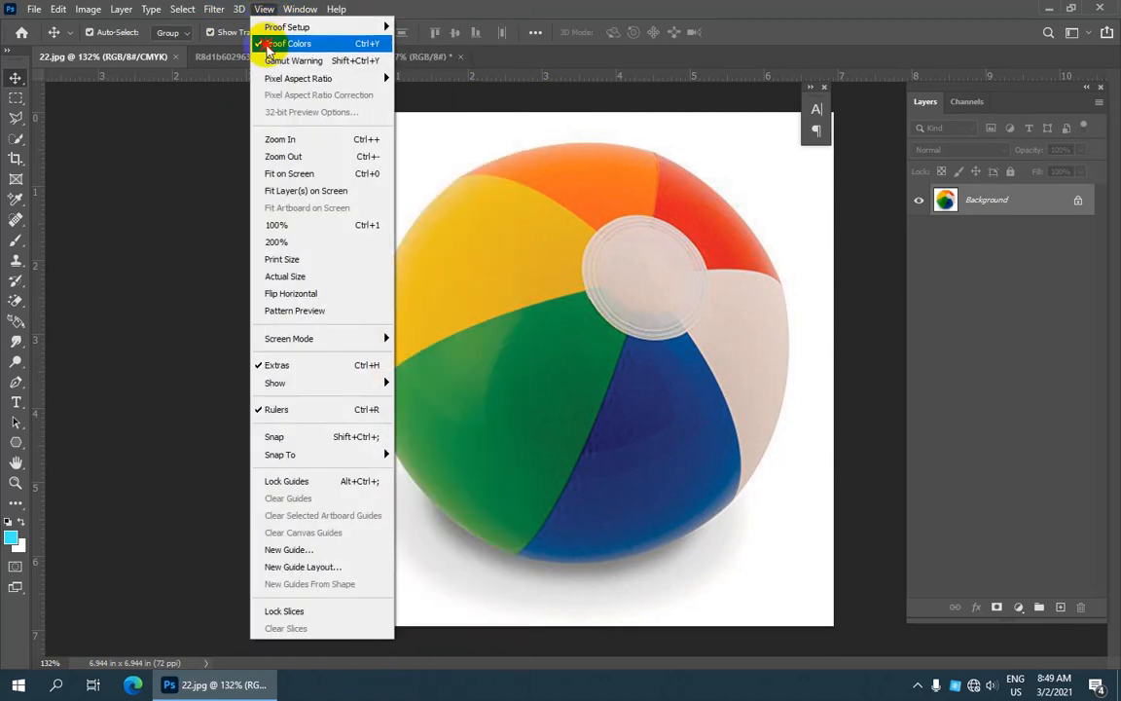
pyautogui.click(268, 47)
pyautogui.scroll(-2, 559, 289)
pyautogui.scroll(3, 559, 289)
pyautogui.scroll(-4, 559, 289)
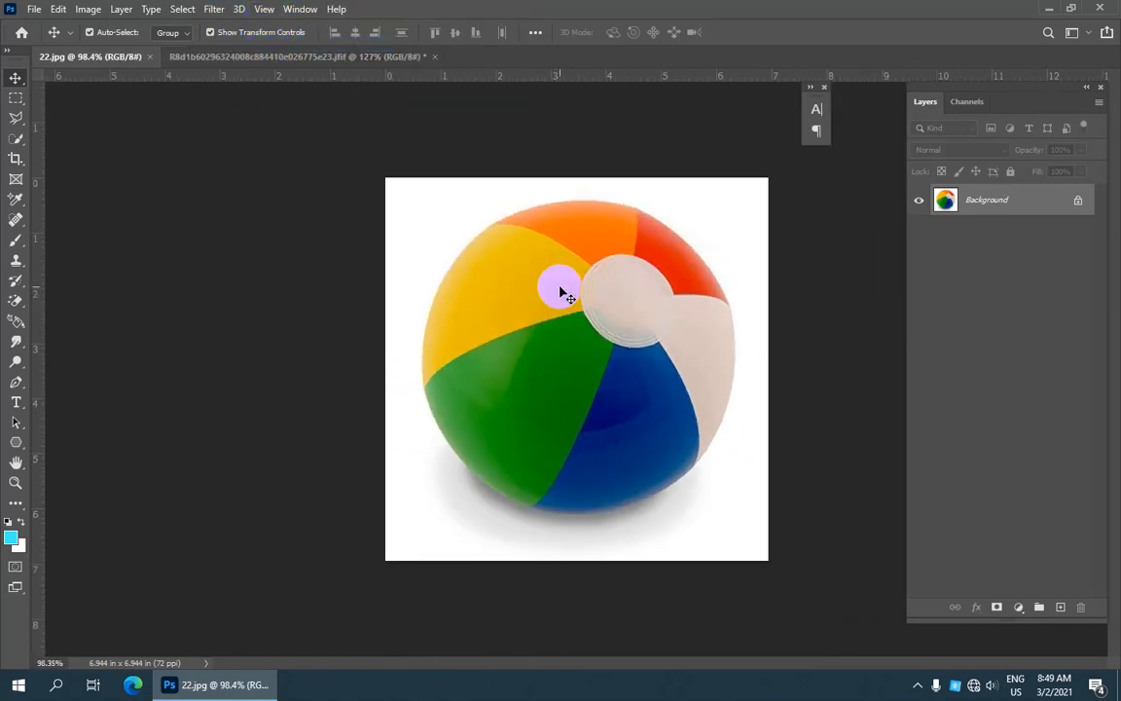
pyautogui.scroll(2, 546, 325)
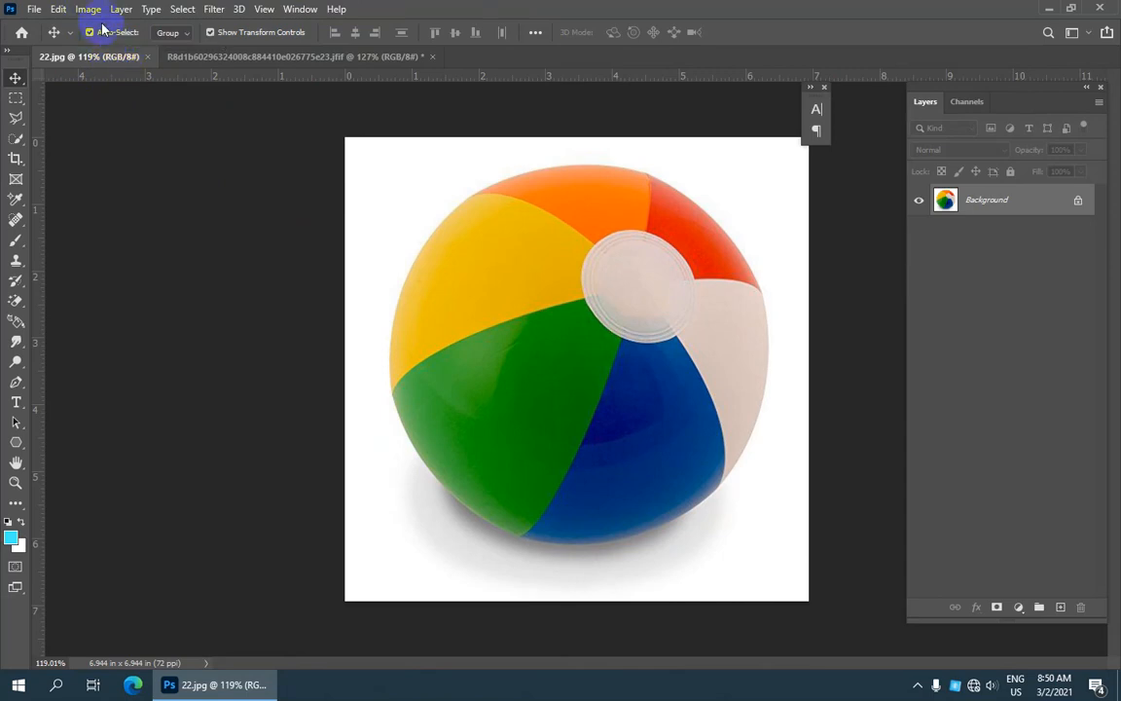
# Turn on Proof Colors to preview the beach ball in CMYK, and turn the proof off again.
pyautogui.click(263, 9)
pyautogui.moveTo(379, 27)
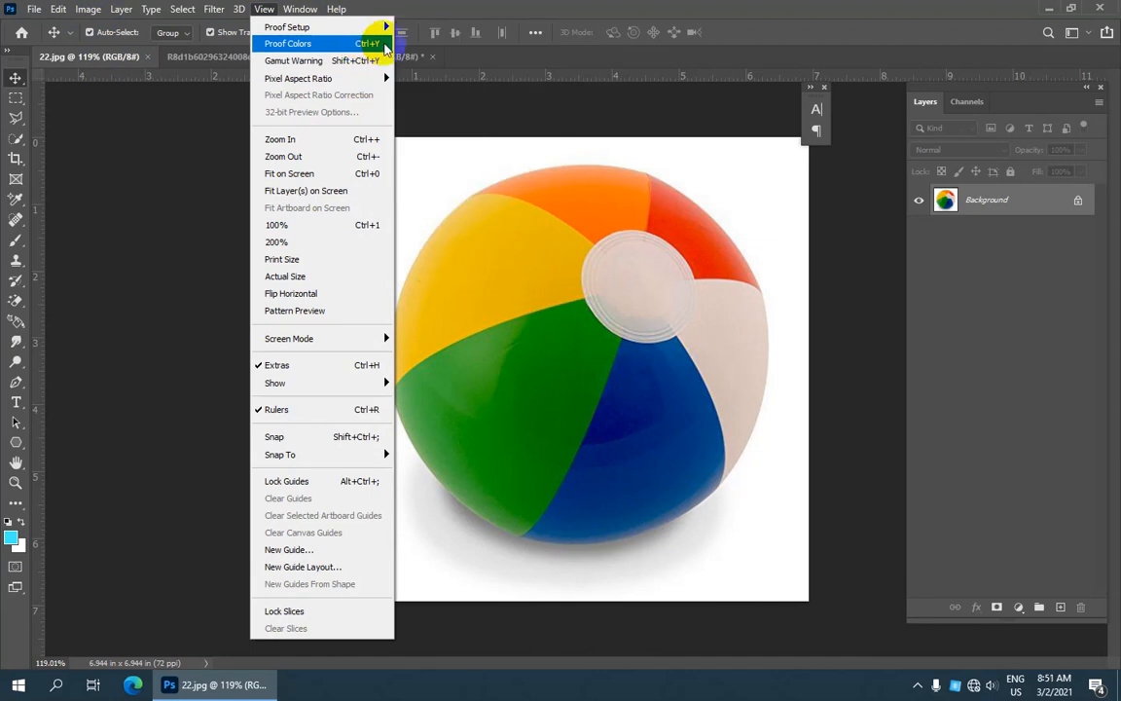
pyautogui.click(382, 44)
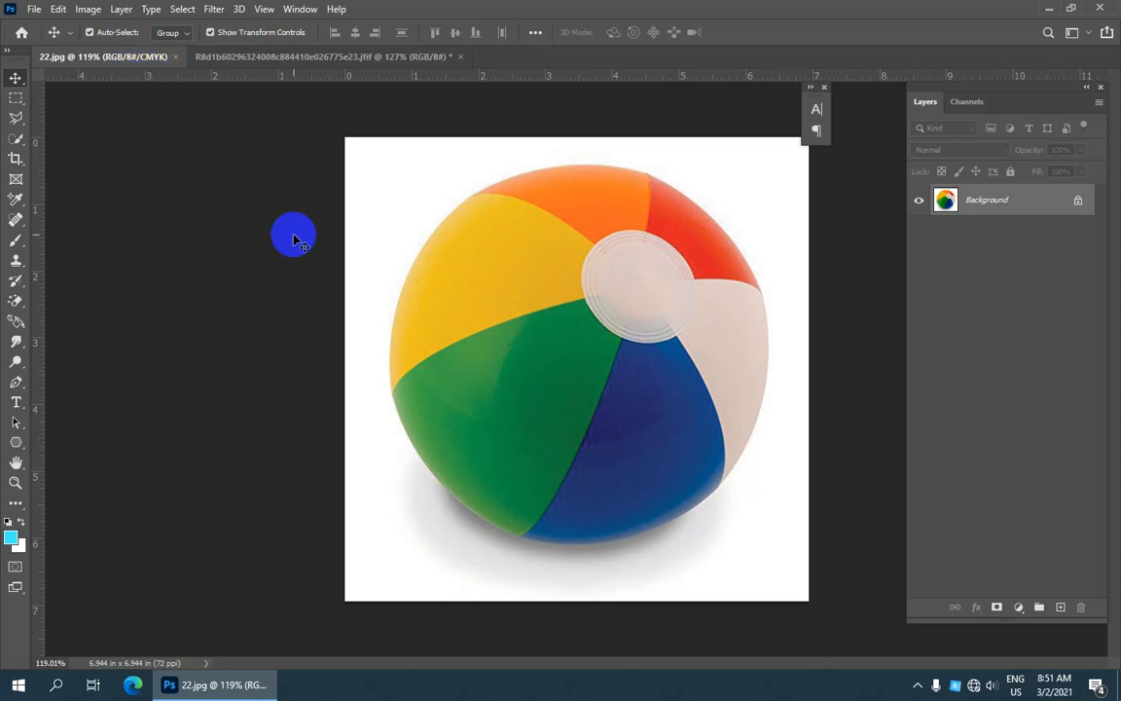
pyautogui.scroll(-1, 490, 327)
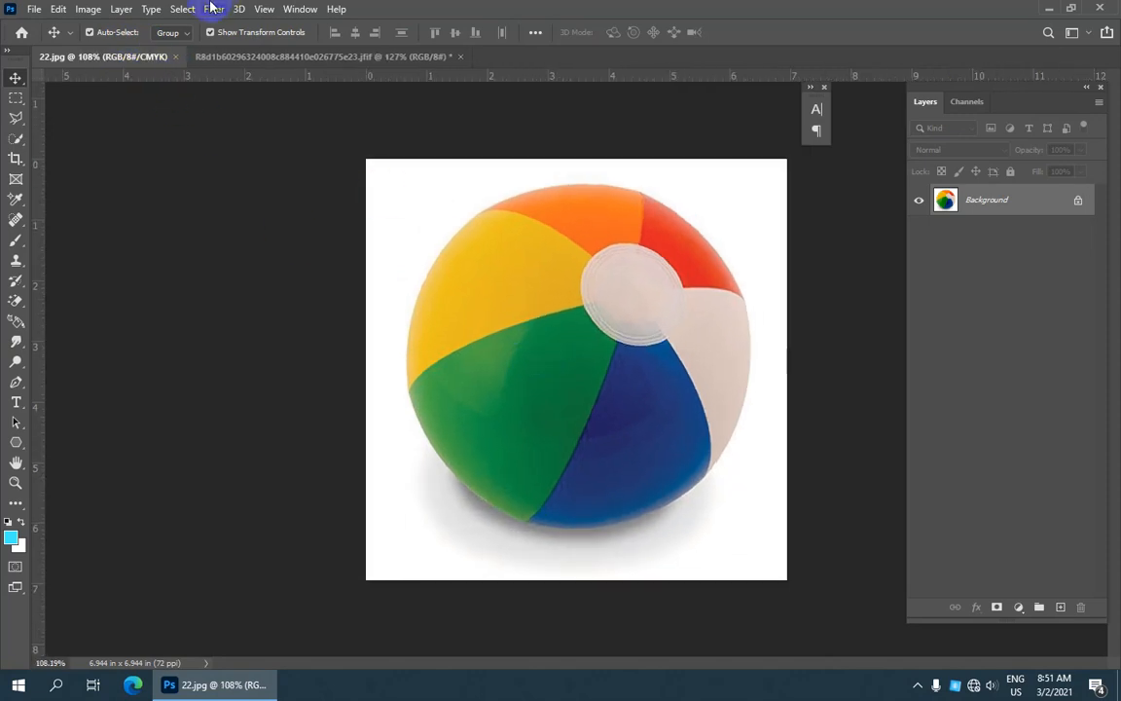
pyautogui.click(264, 10)
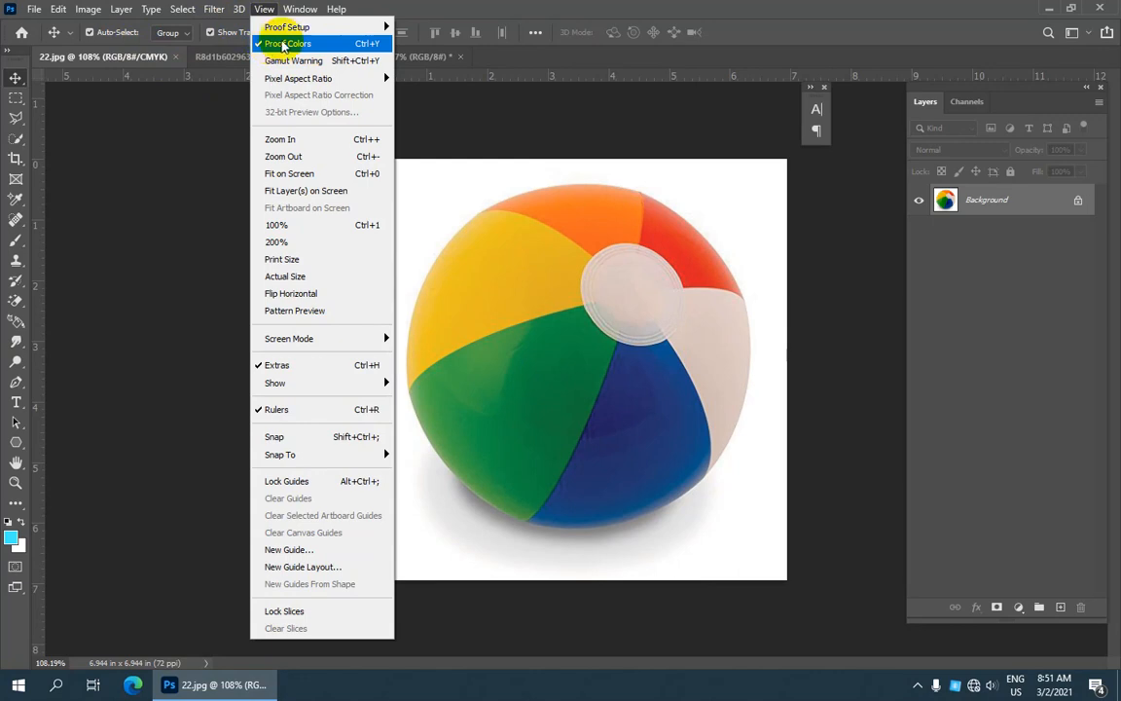
pyautogui.click(269, 44)
pyautogui.hotkey('ctrl', '0')
pyautogui.scroll(-2, 581, 396)
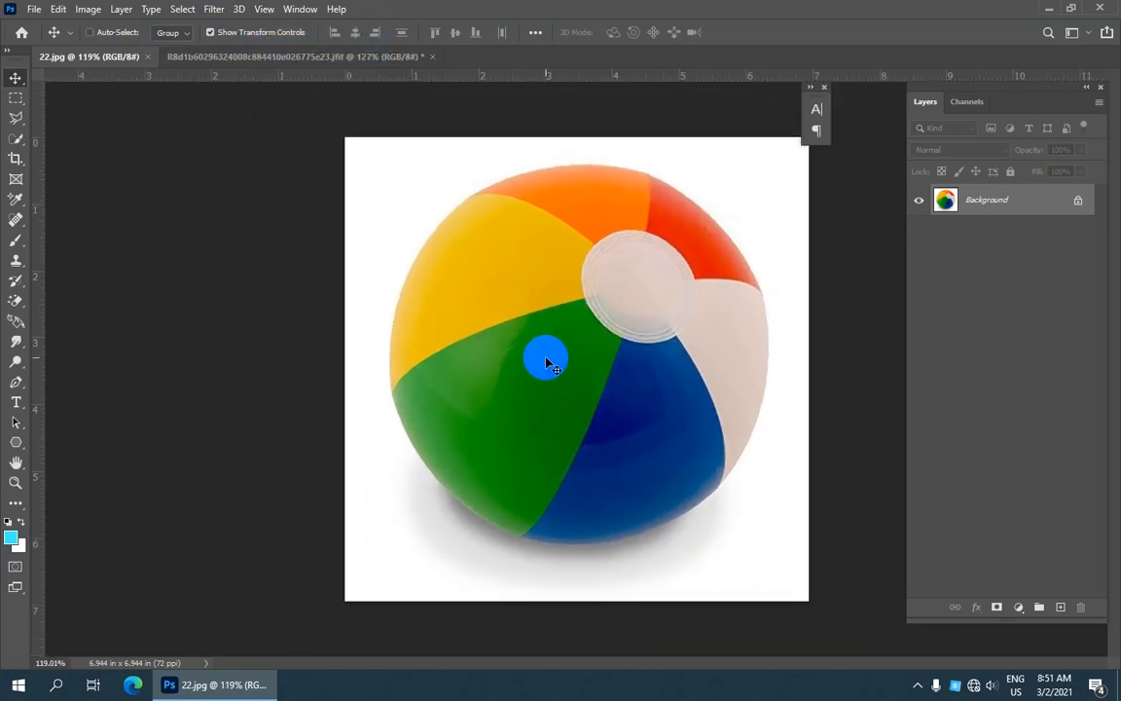
# Magnify the beach ball image to 300% with the Zoom In command.
pyautogui.click(264, 12)
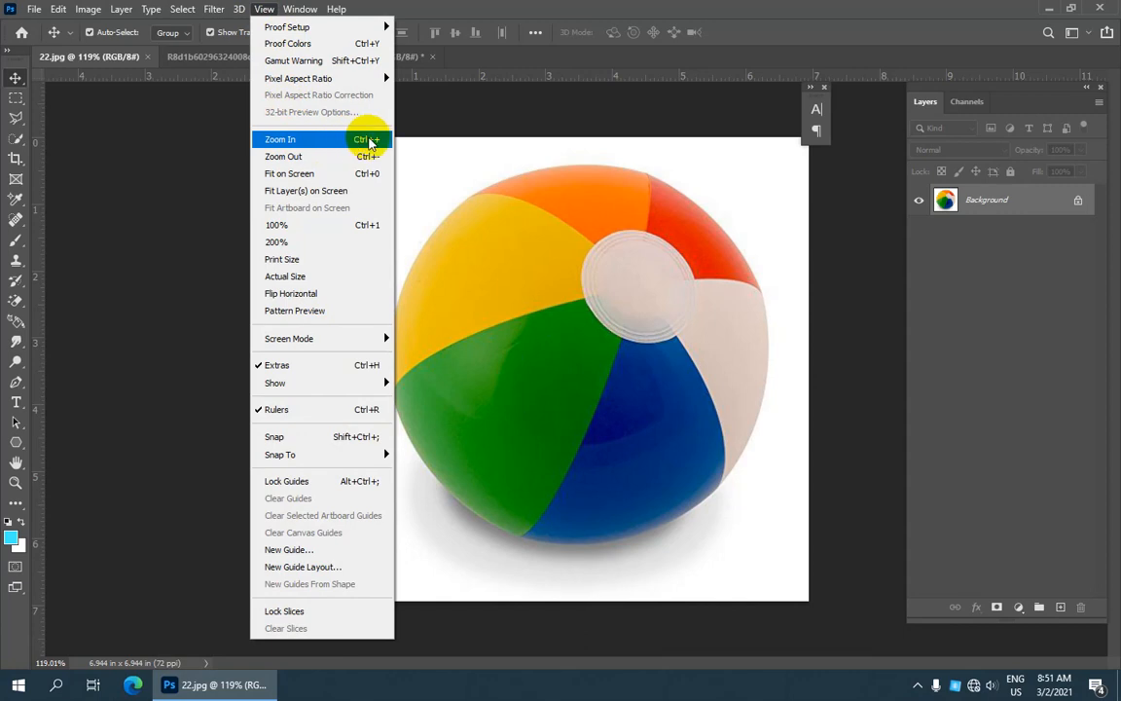
pyautogui.click(366, 142)
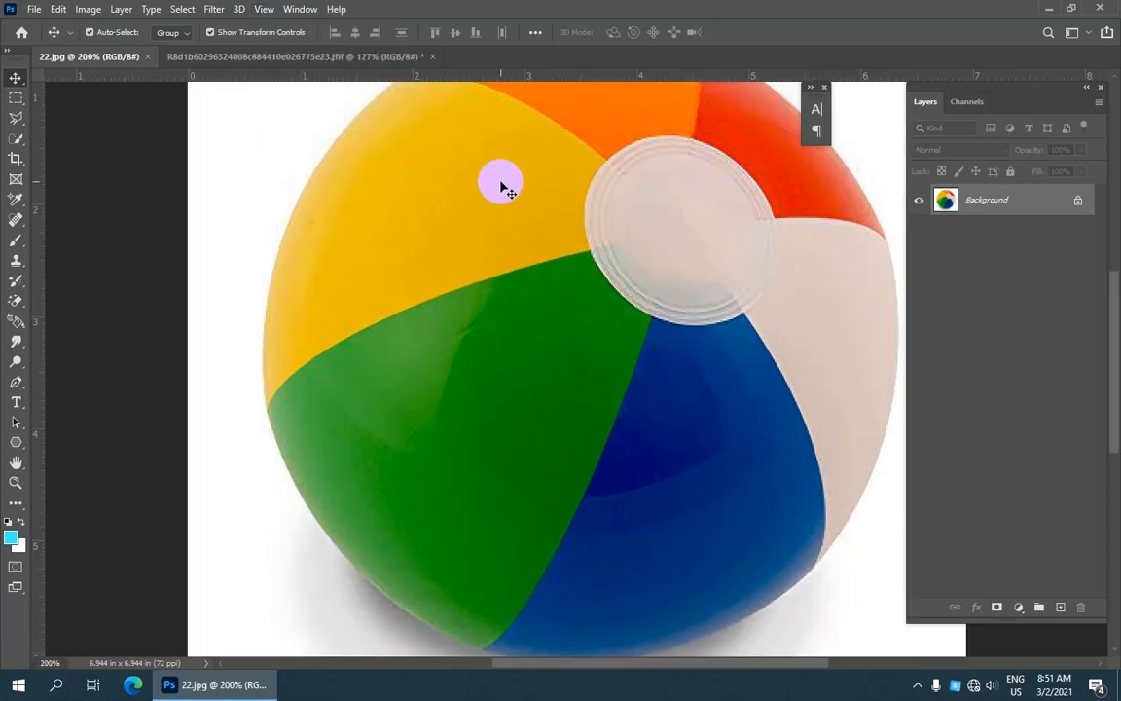
pyautogui.click(265, 9)
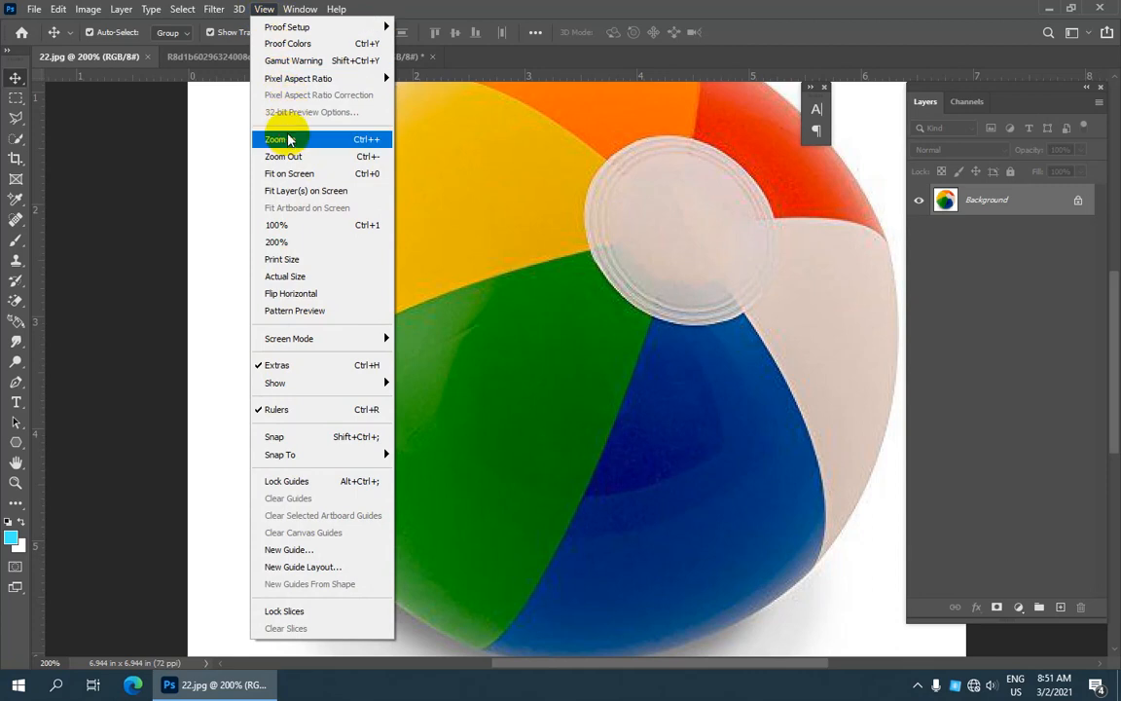
pyautogui.click(293, 137)
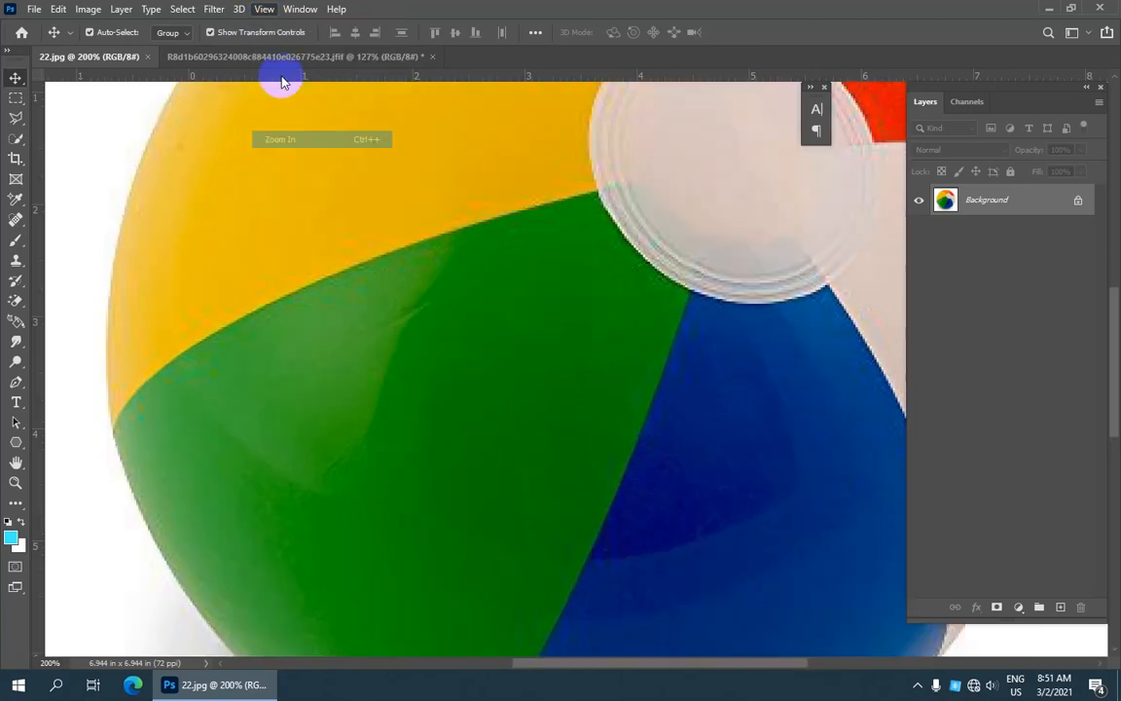
# Zoom in to 700% on the boundary between the yellow and green panels with the Zoom tool.
pyautogui.click(17, 480)
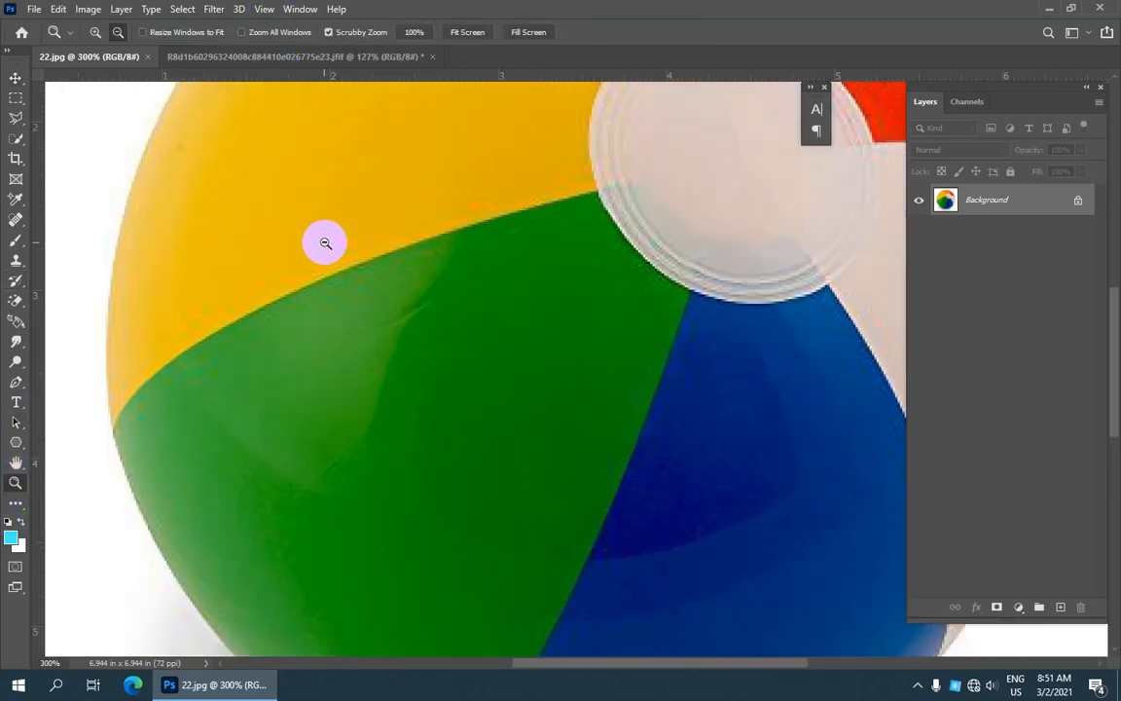
pyautogui.click(424, 247)
pyautogui.click(424, 246)
pyautogui.click(424, 246)
pyautogui.click(424, 246)
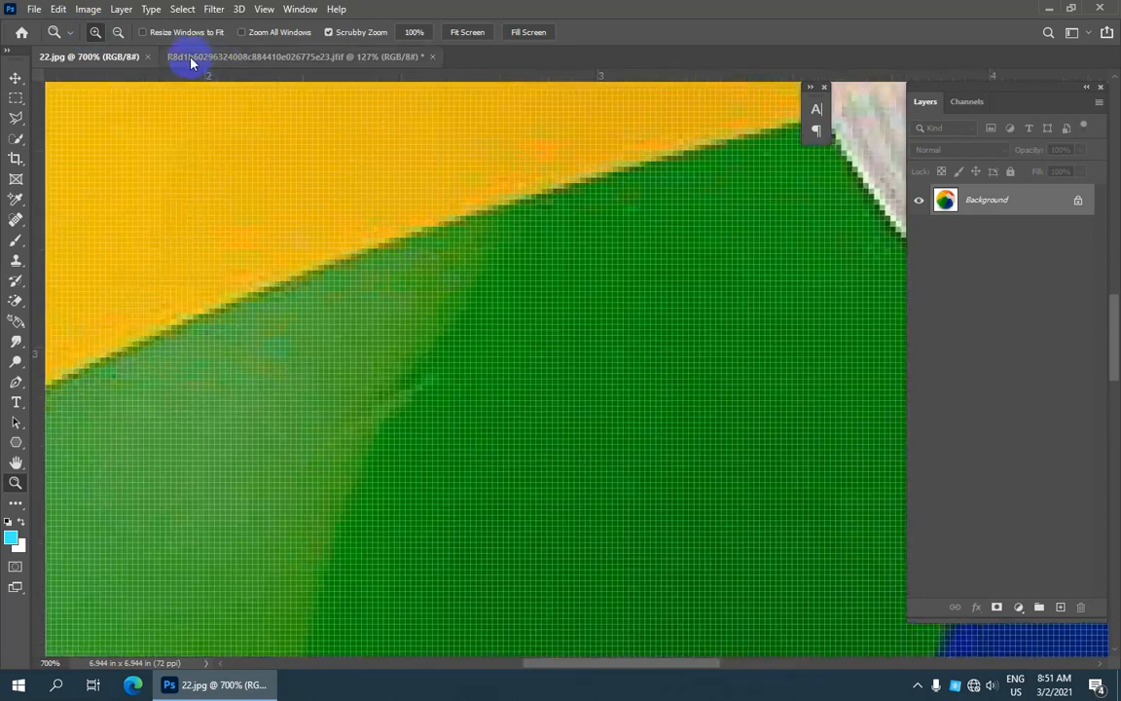
# Zoom the beach ball image out to 66.7% using the Zoom Out command and the Zoom tool.
pyautogui.click(264, 10)
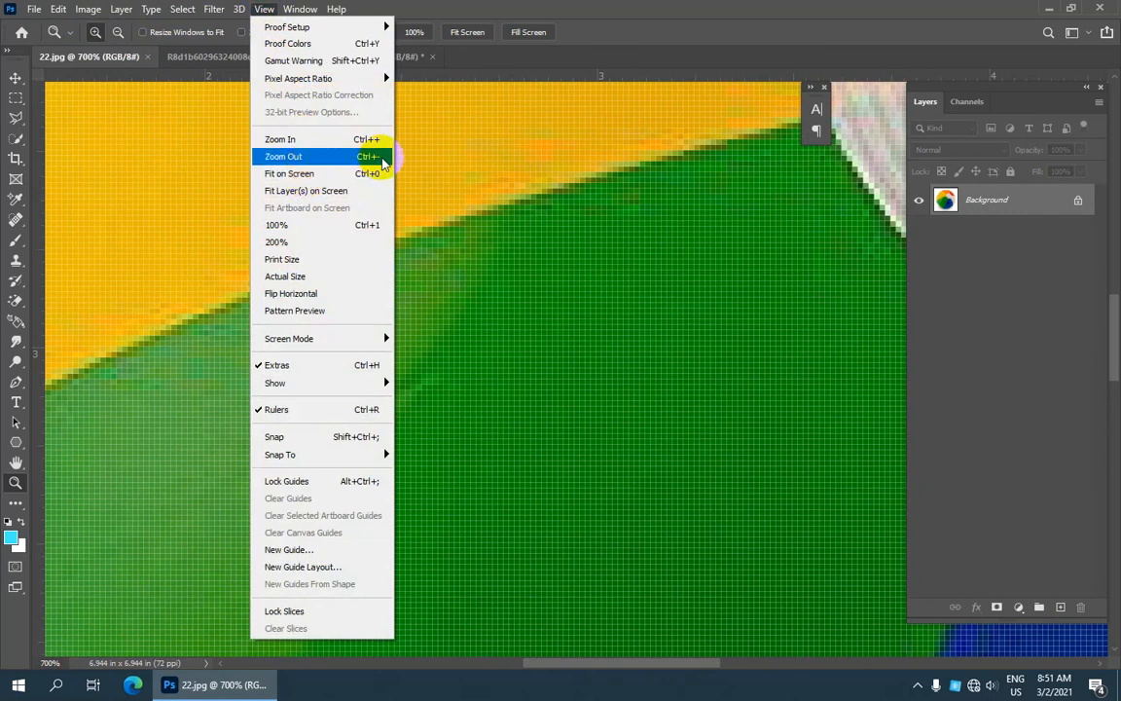
pyautogui.click(381, 159)
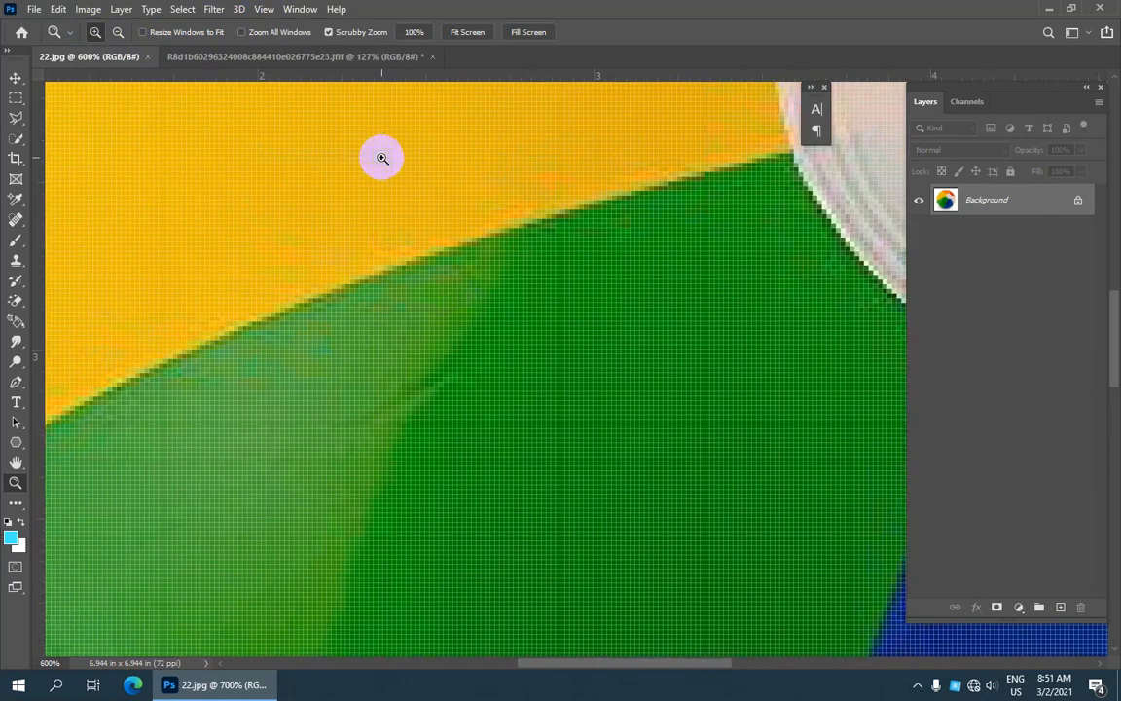
pyautogui.click(119, 34)
pyautogui.click(388, 235)
pyautogui.click(388, 234)
pyautogui.click(388, 233)
pyautogui.click(388, 233)
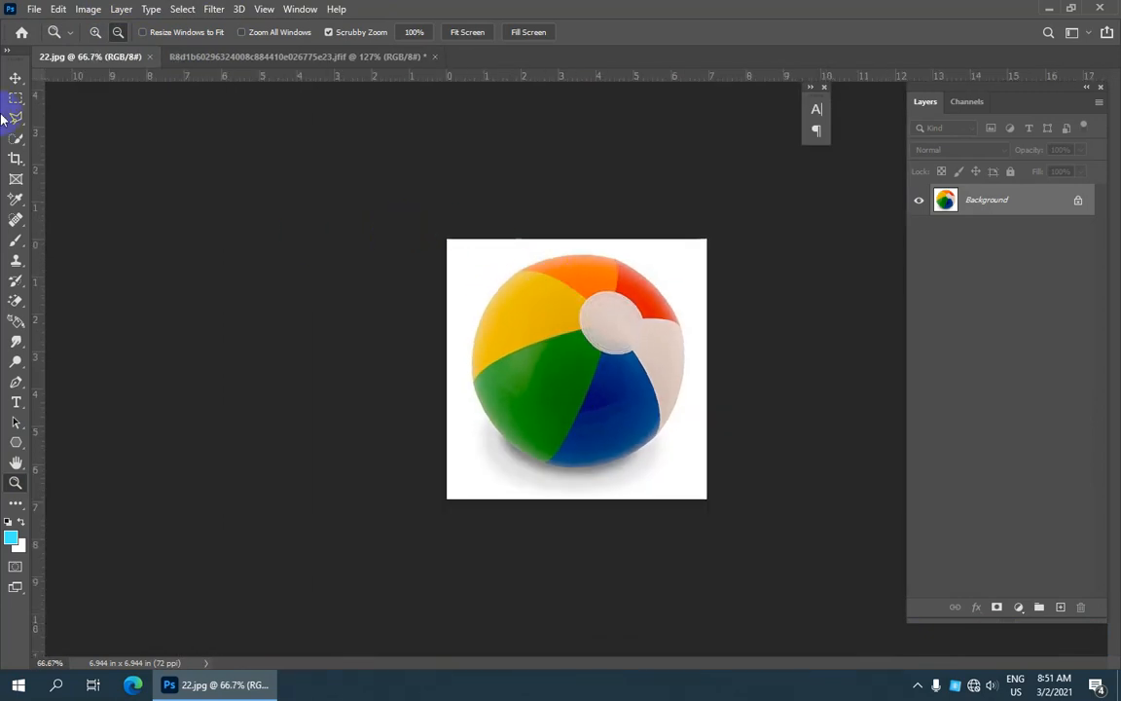
# Enlarge the beach ball to 200%, reduce it to 100%, and scrub the zoom to about 160%.
pyautogui.click(94, 33)
pyautogui.click(571, 326)
pyautogui.click(571, 330)
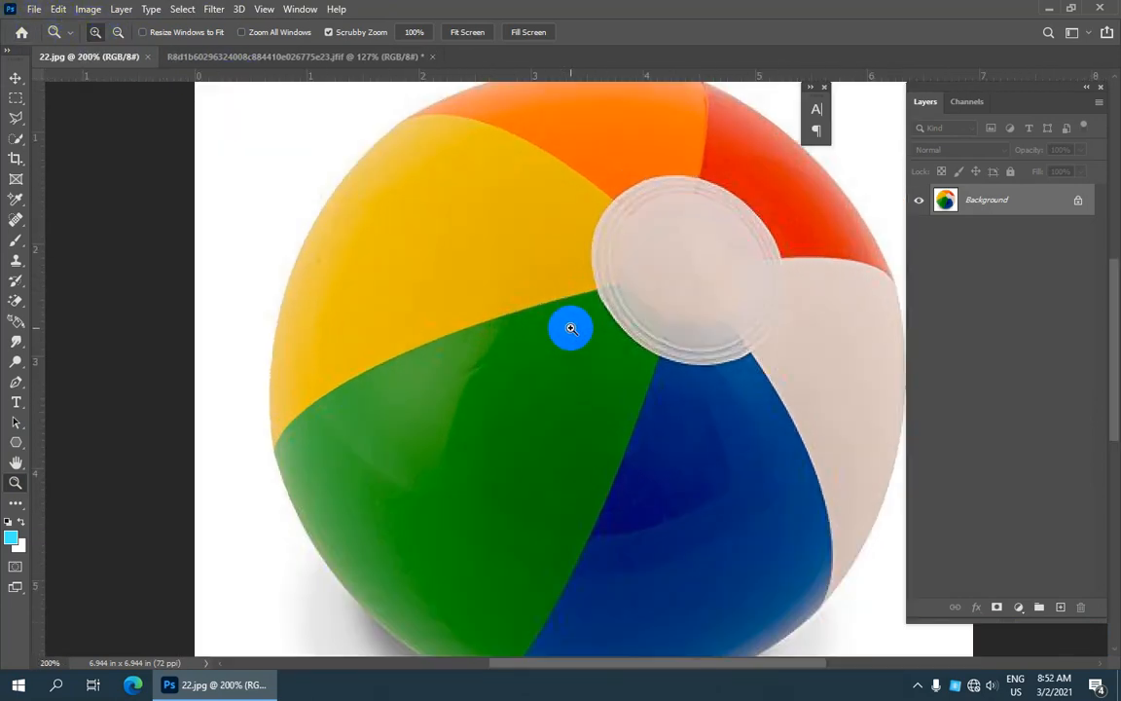
pyautogui.click(461, 216)
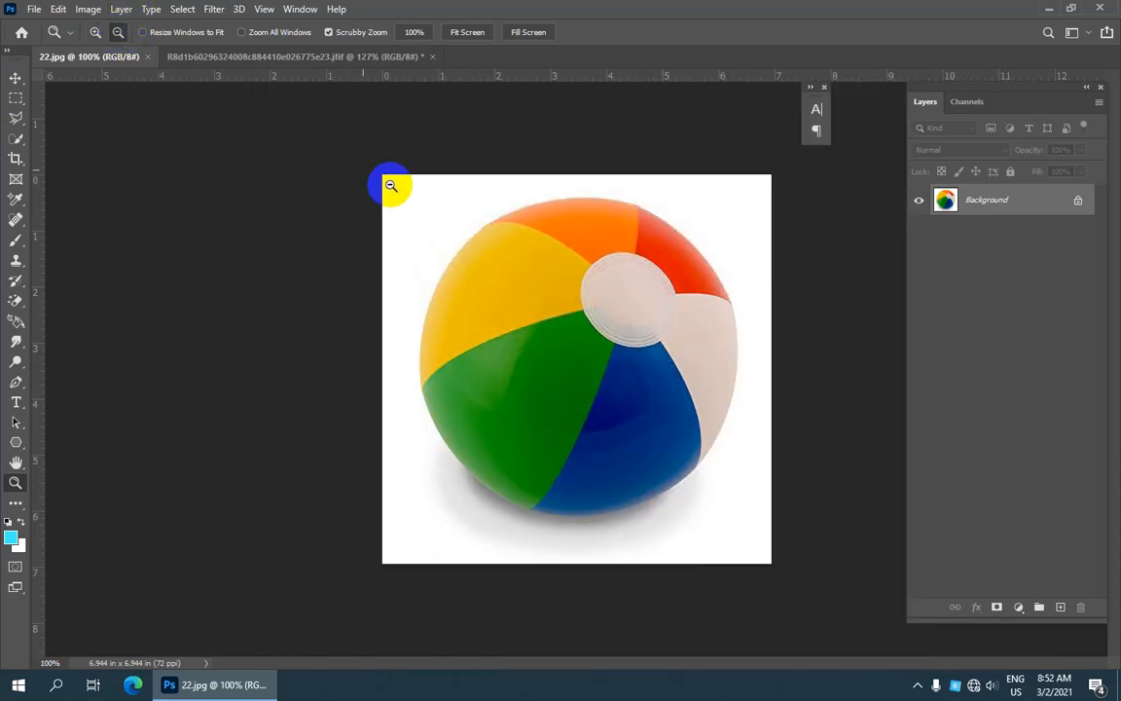
pyautogui.moveTo(534, 239); pyautogui.dragTo(485, 217)
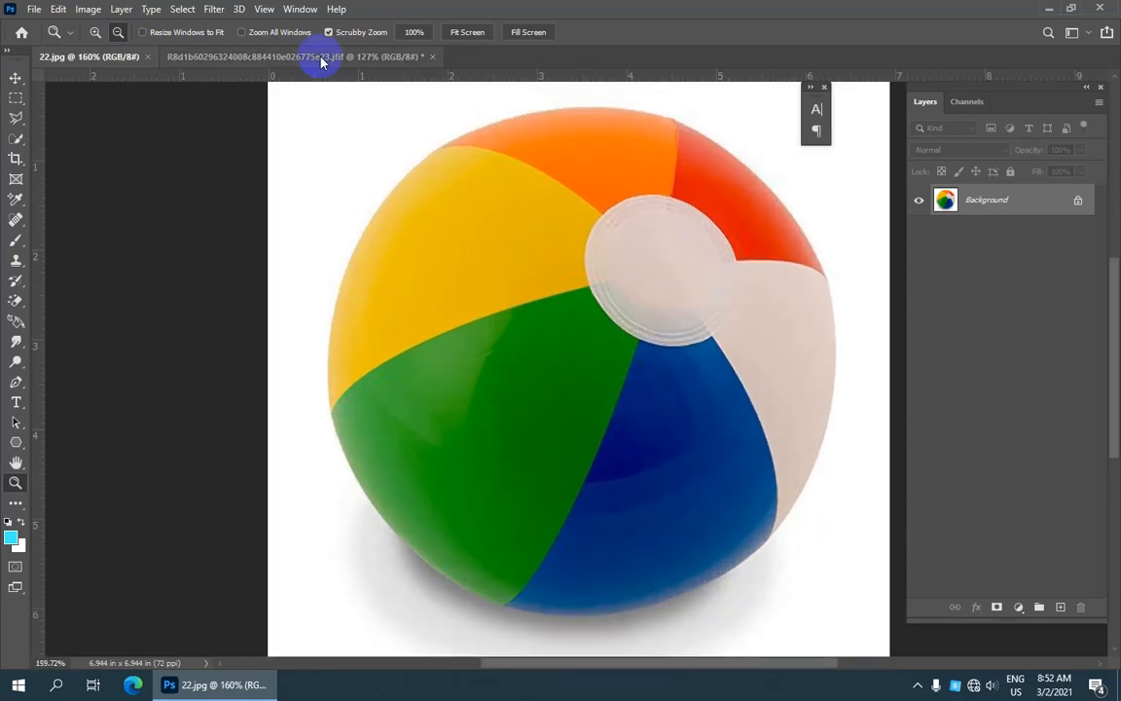
# Fit the whole beach ball image on screen.
pyautogui.click(264, 9)
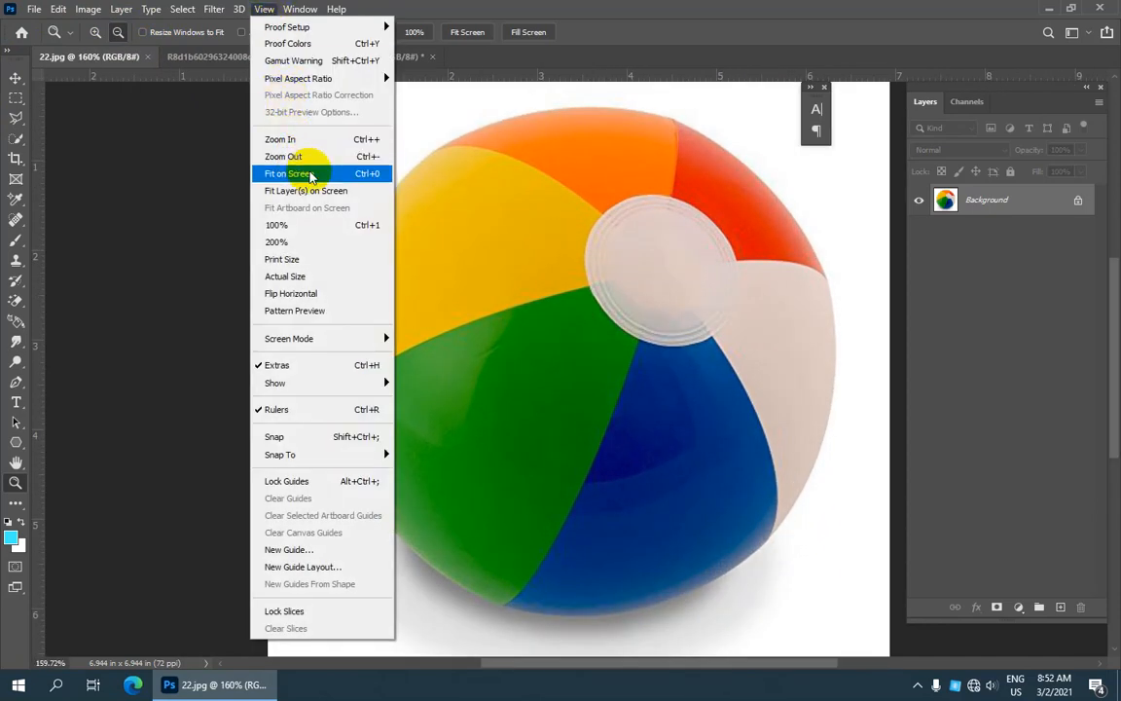
pyautogui.click(350, 176)
pyautogui.click(267, 9)
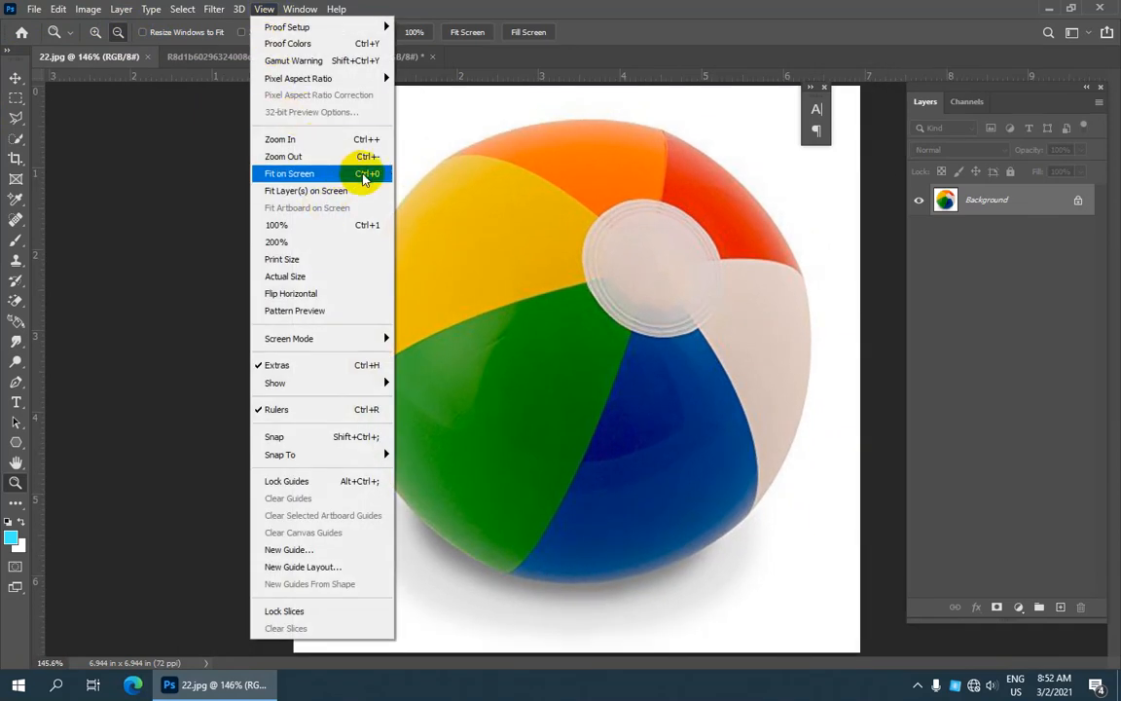
pyautogui.click(362, 176)
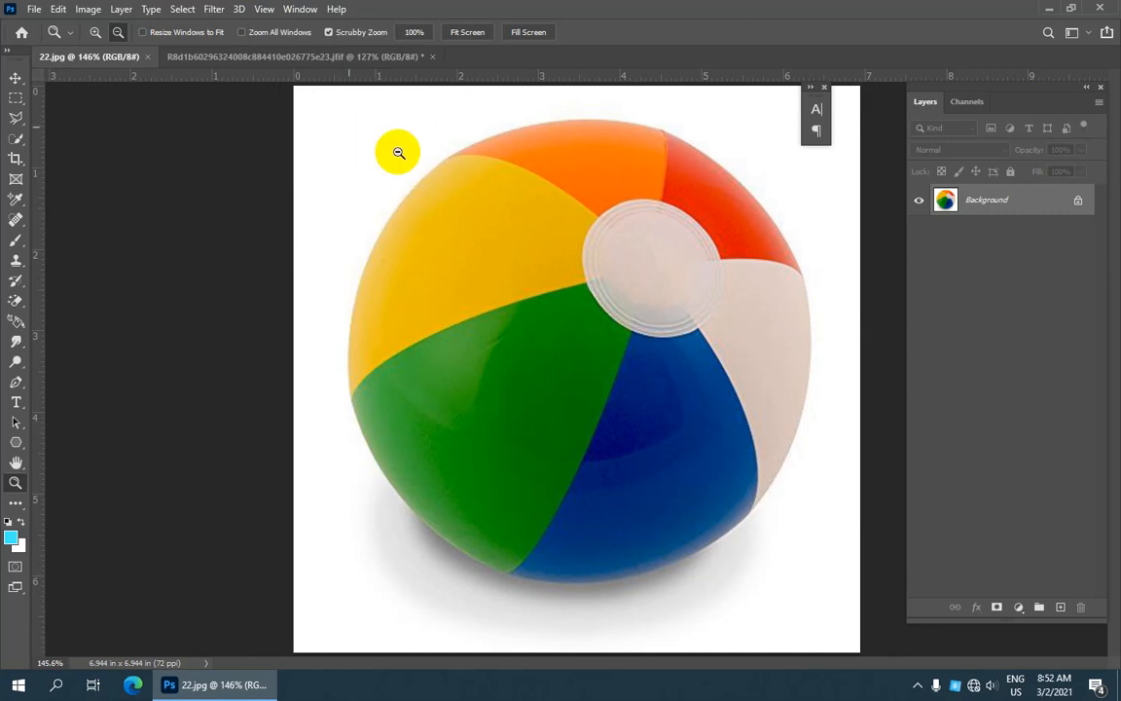
pyautogui.click(264, 9)
pyautogui.click(311, 173)
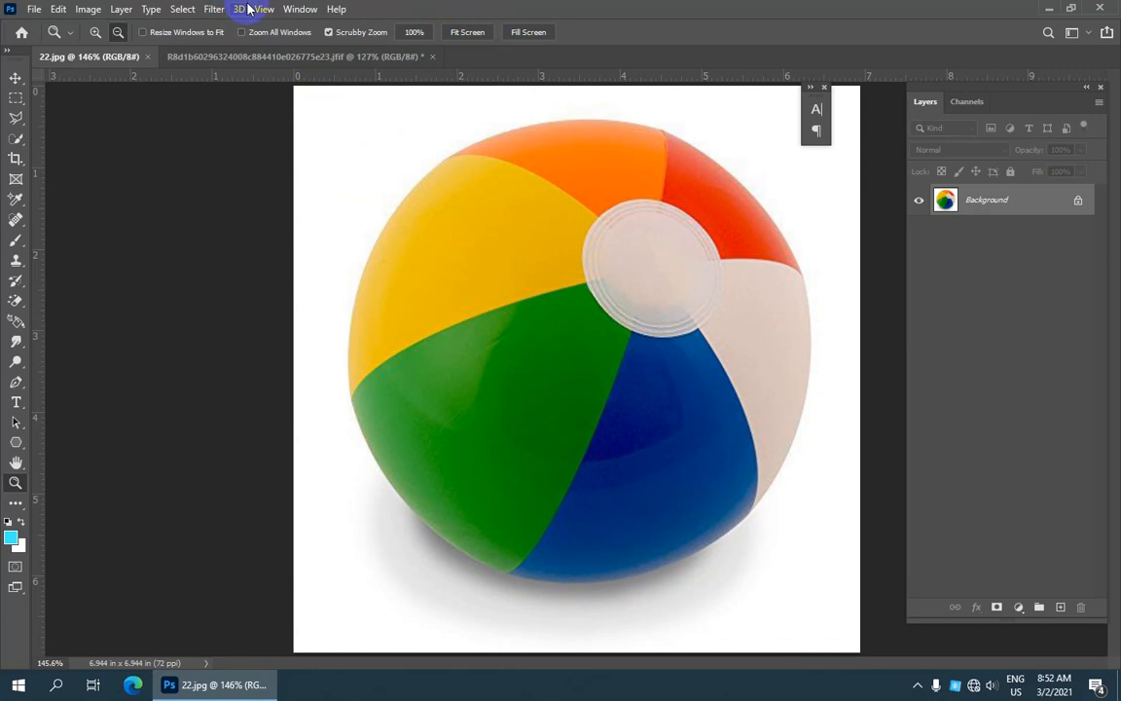
# Switch the beach ball view between 100% and Fit on Screen, ending at 100%.
pyautogui.hotkey('ctrl', '1')
pyautogui.click(297, 8)
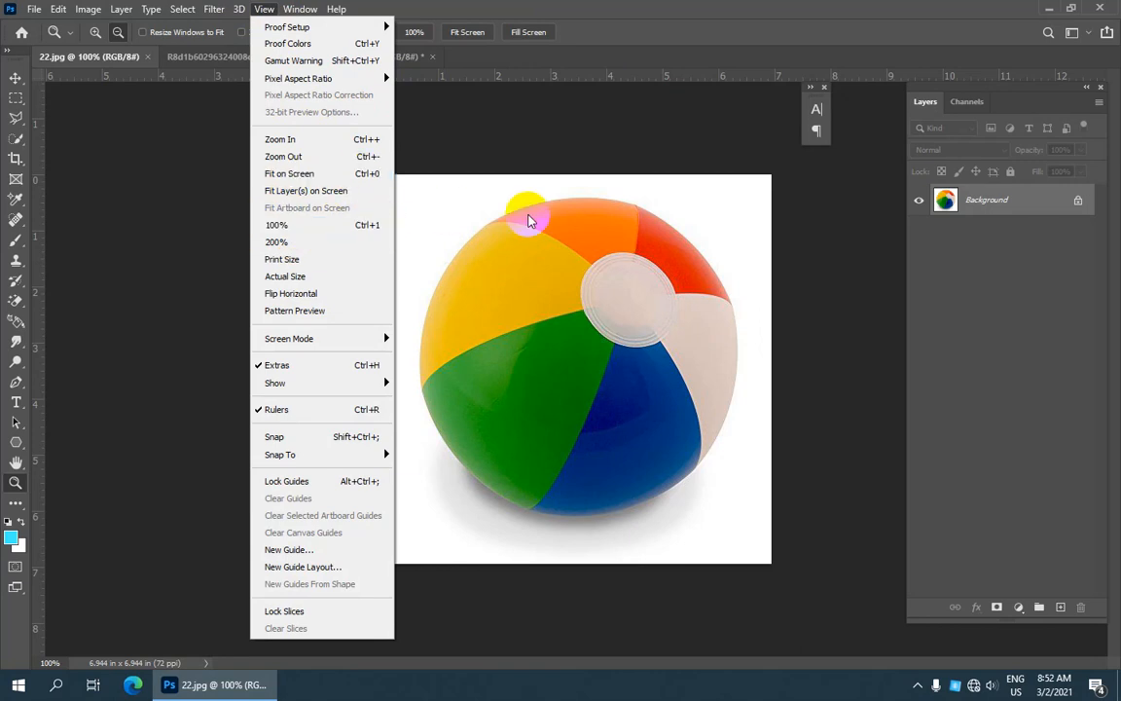
pyautogui.hotkey('ctrl', '0')
pyautogui.click(264, 9)
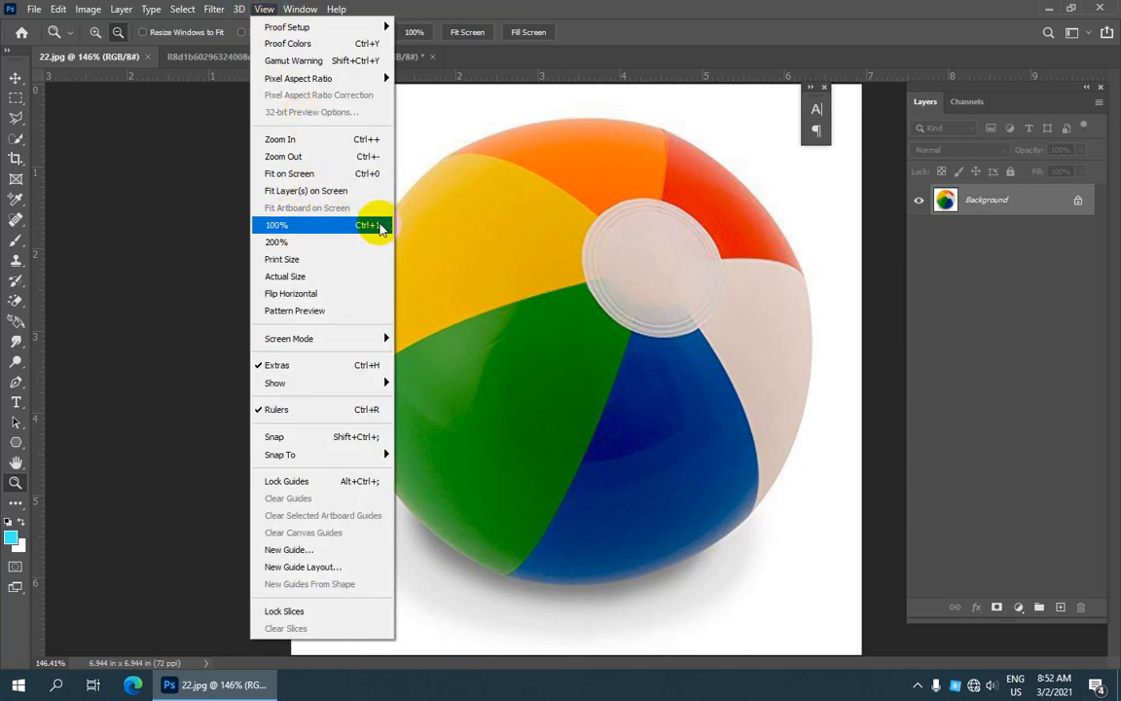
pyautogui.click(379, 227)
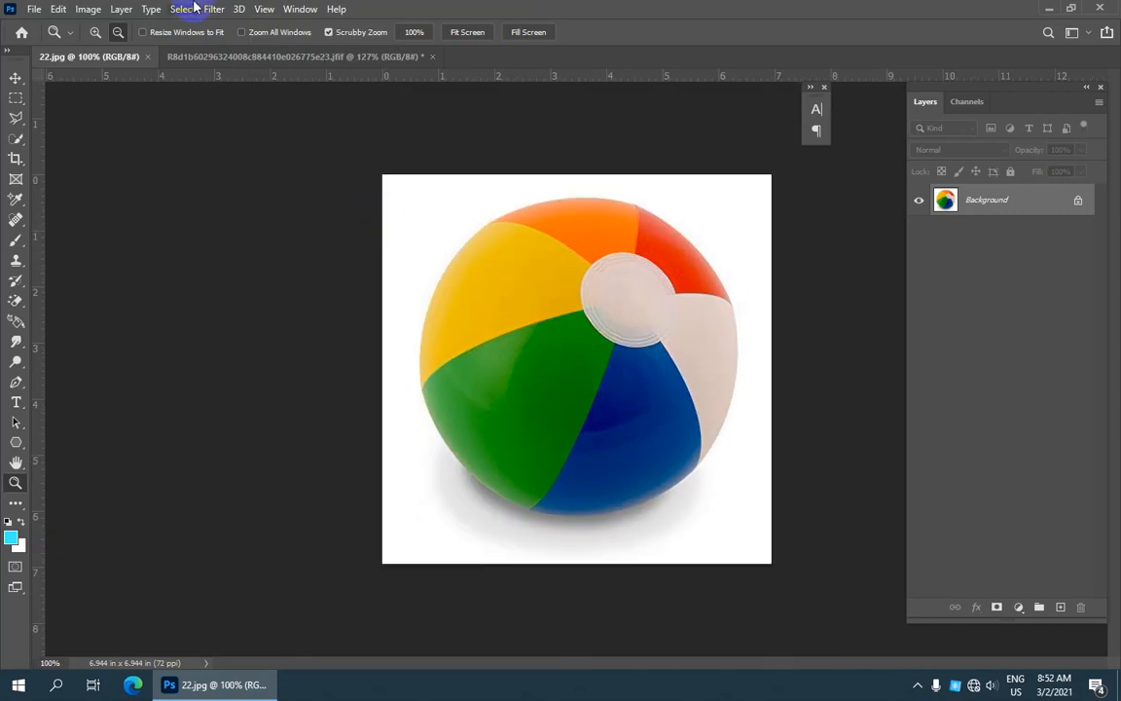
pyautogui.click(264, 9)
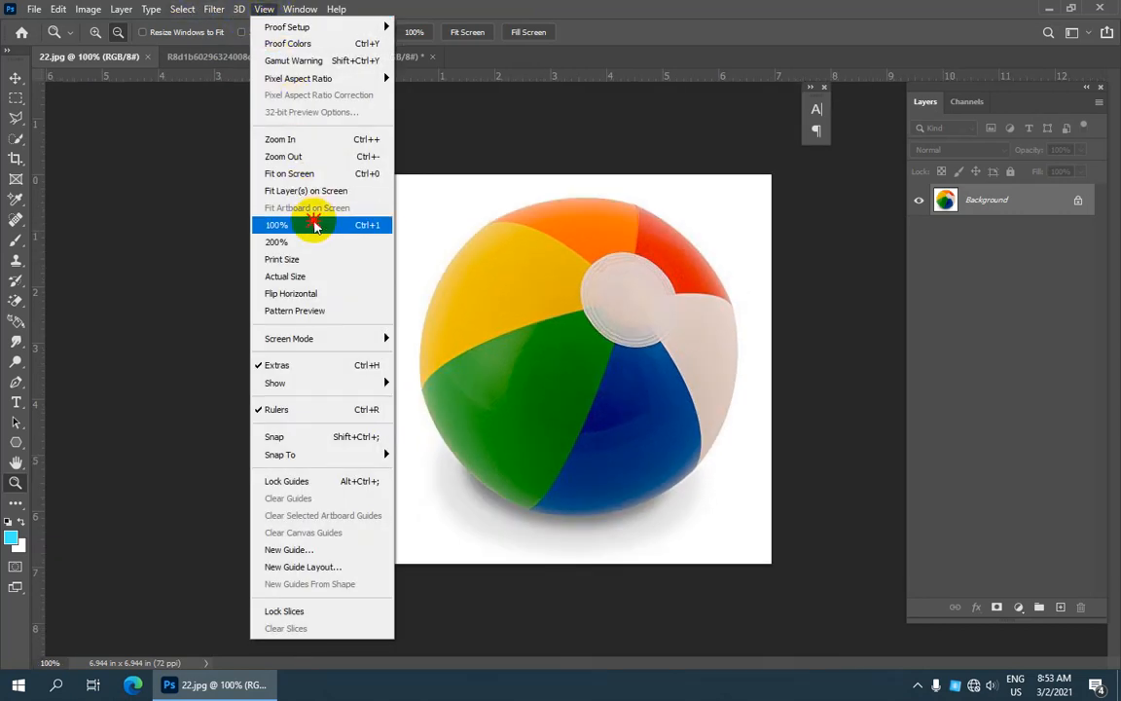
pyautogui.click(316, 222)
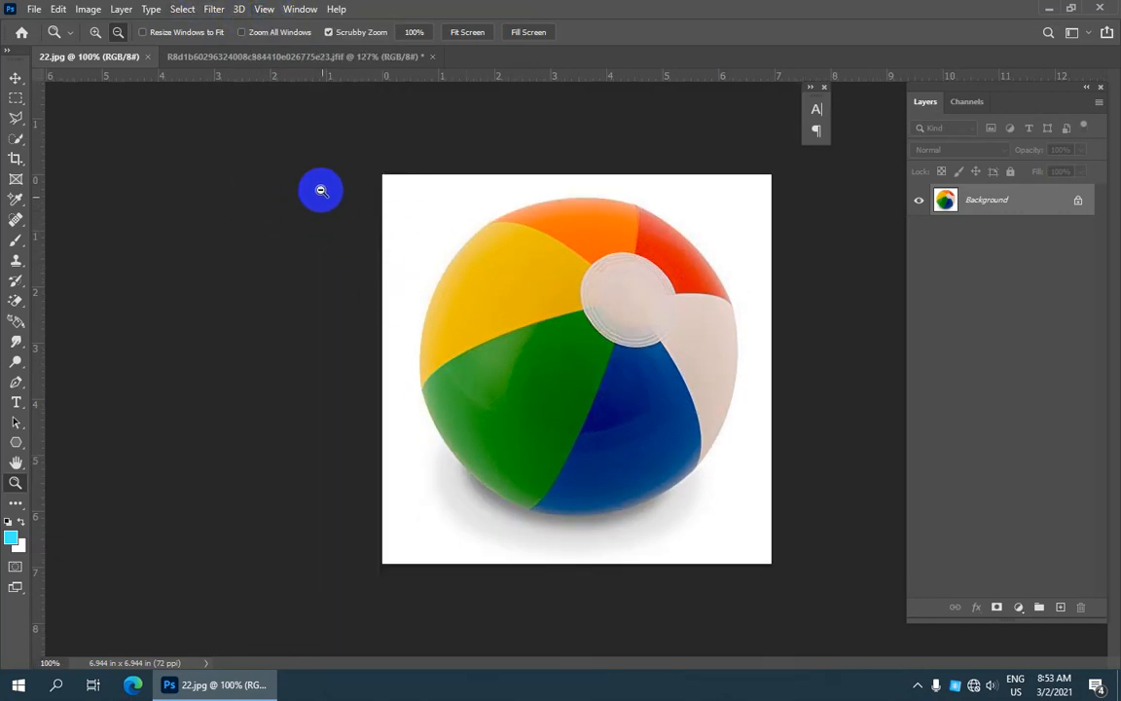
# View the beach ball image at 200% and at its Print Size.
pyautogui.click(271, 9)
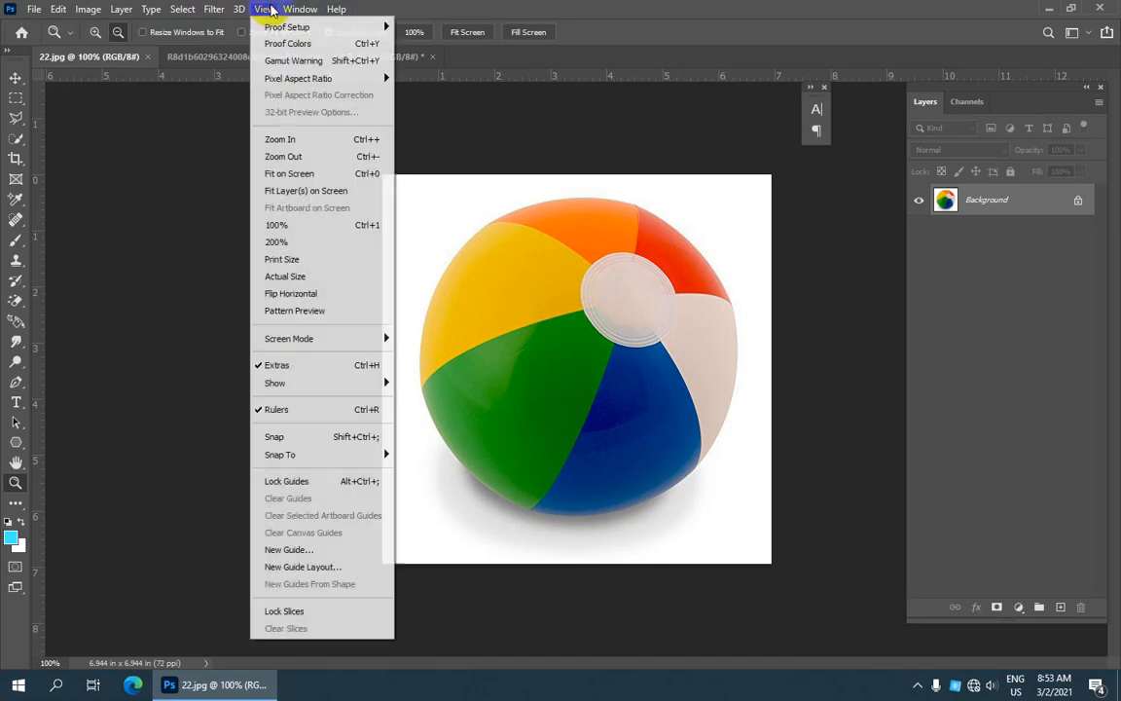
pyautogui.click(293, 241)
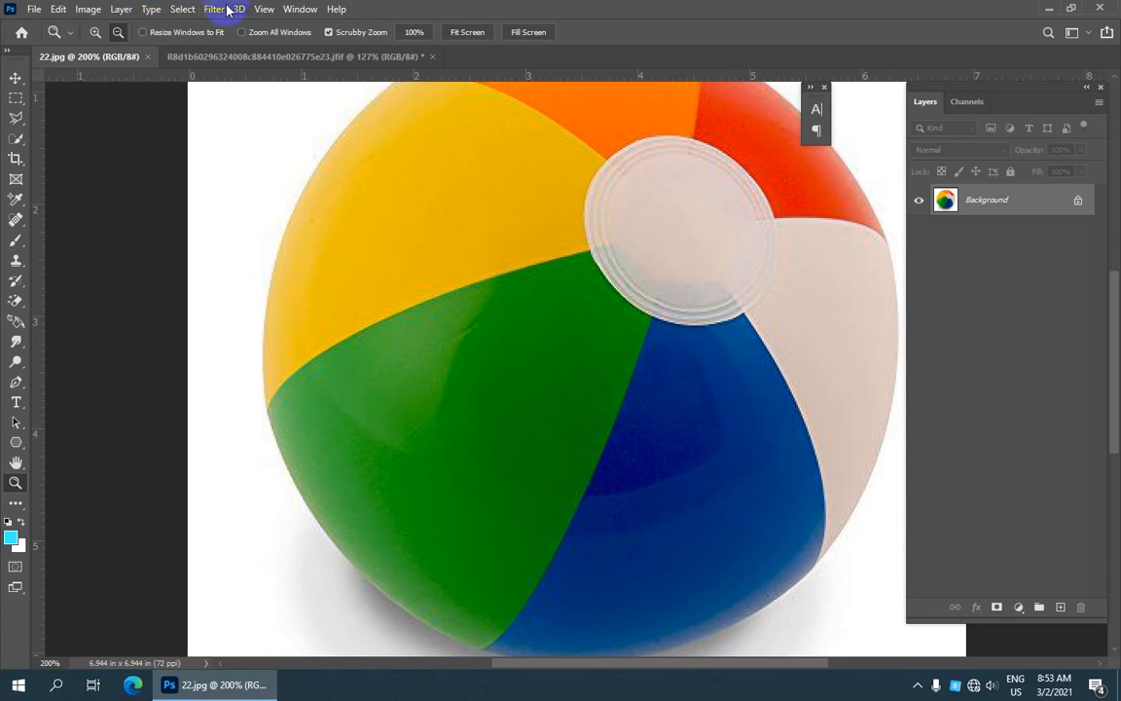
pyautogui.click(265, 8)
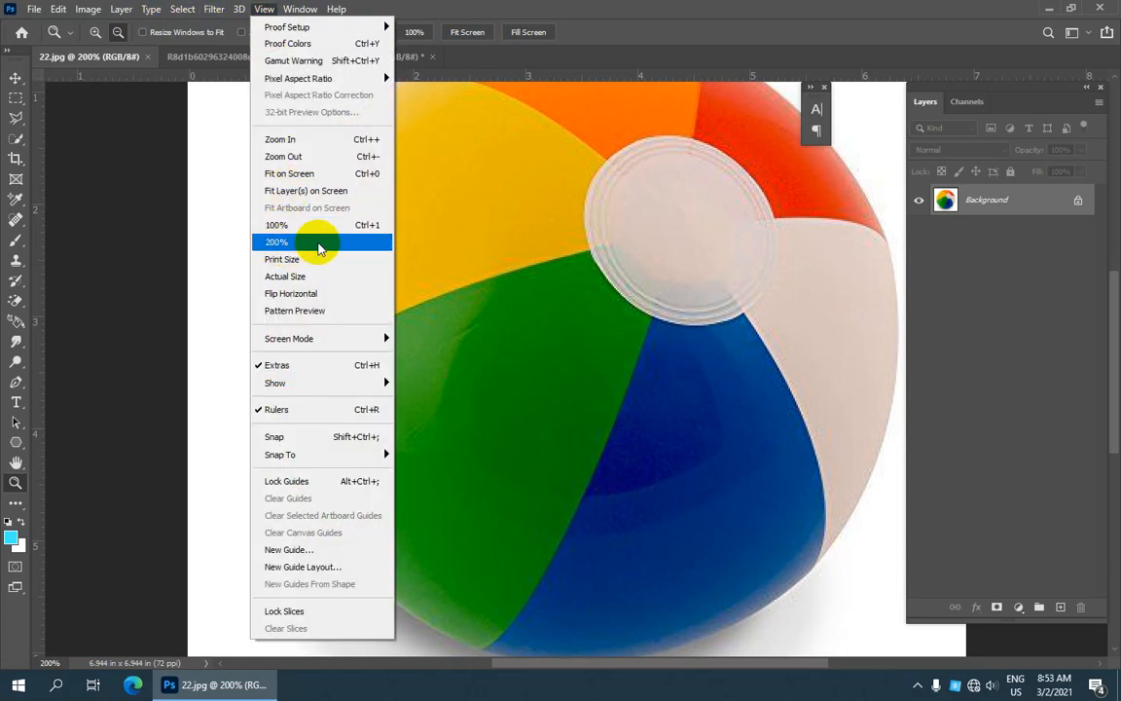
pyautogui.click(310, 260)
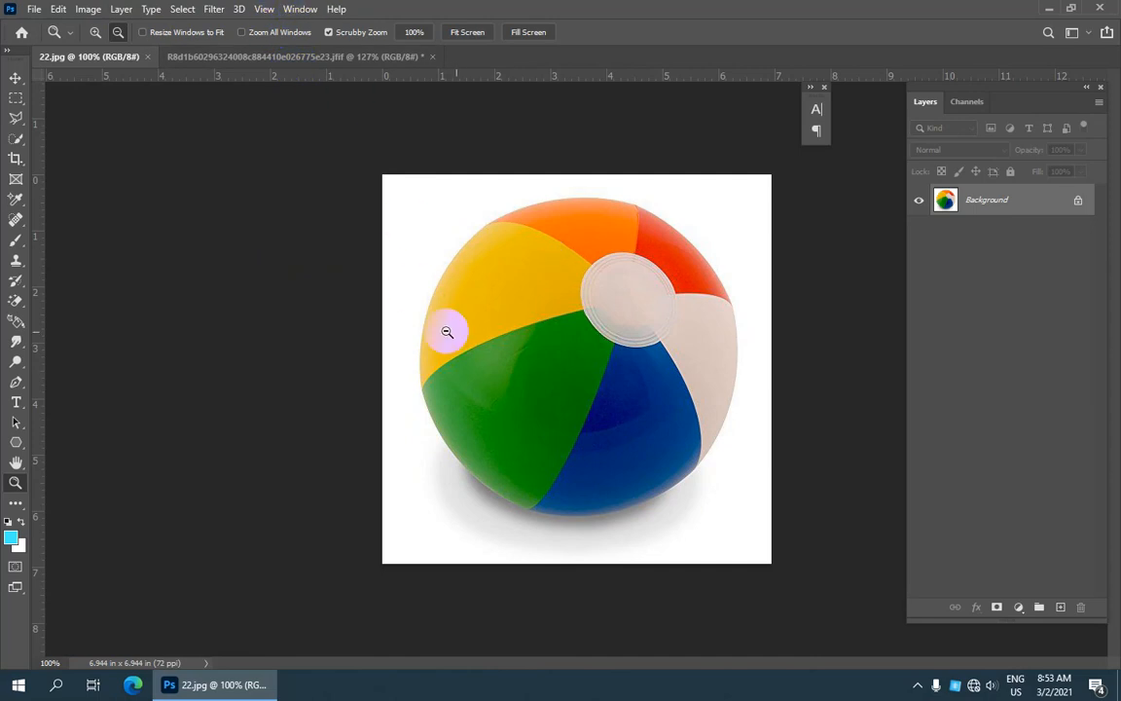
# Display the beach ball image at Actual Size and flip its view horizontally.
pyautogui.click(263, 9)
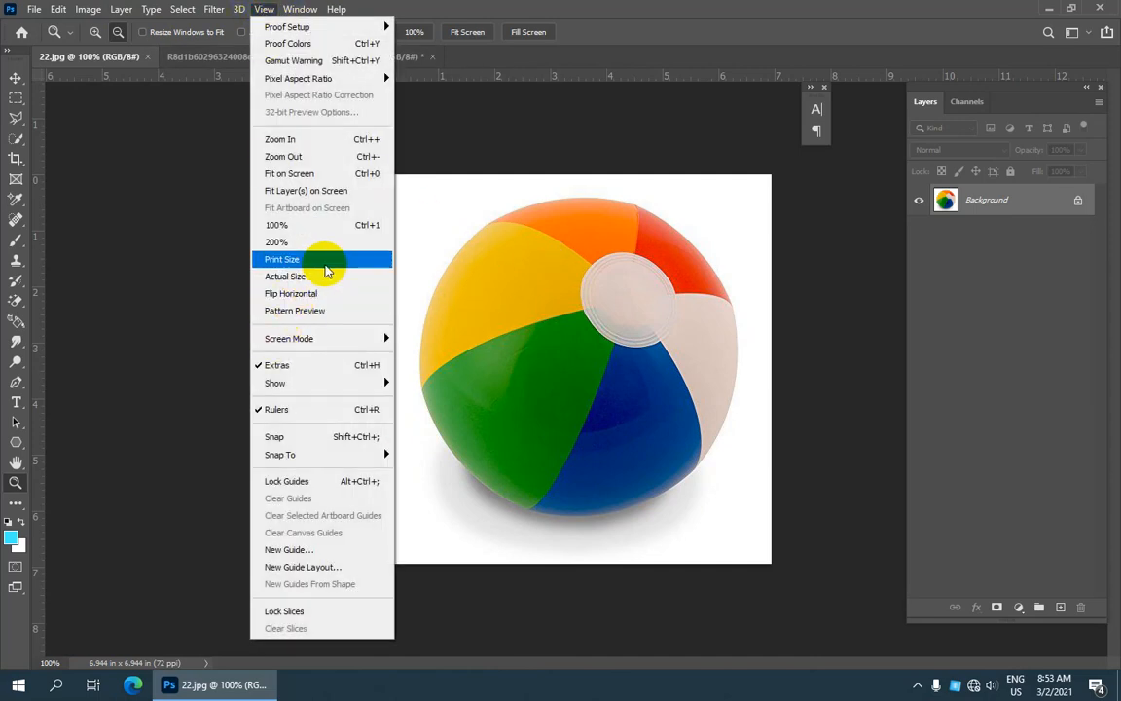
pyautogui.click(322, 279)
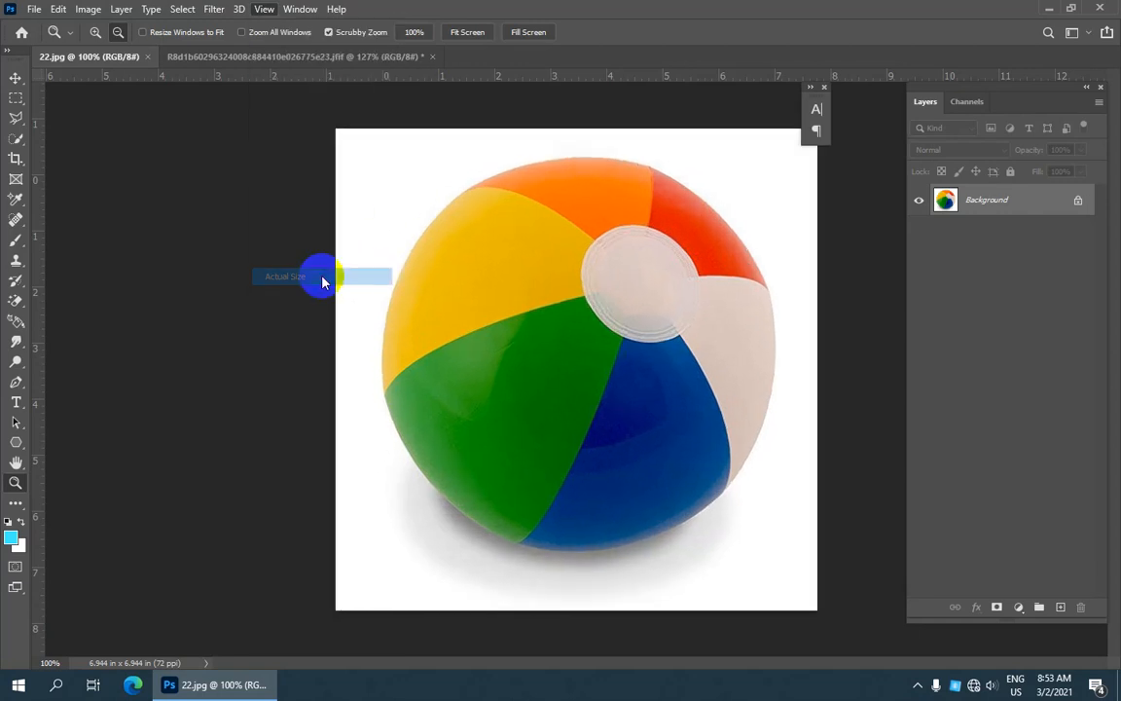
pyautogui.click(262, 10)
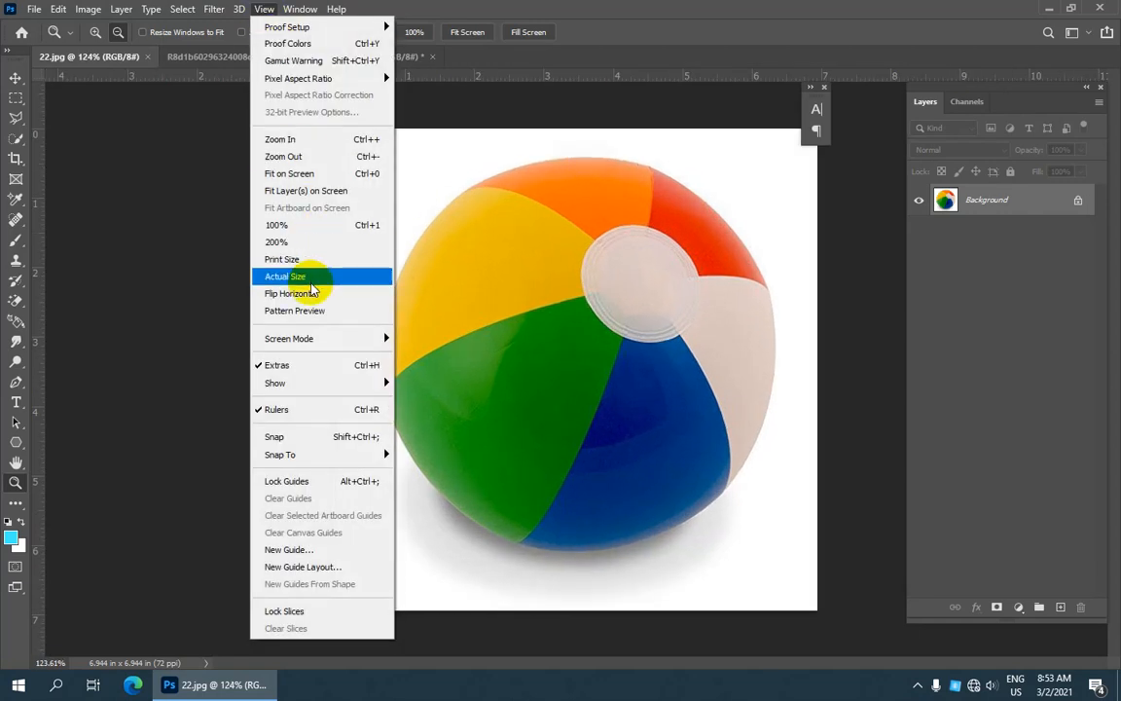
pyautogui.click(327, 277)
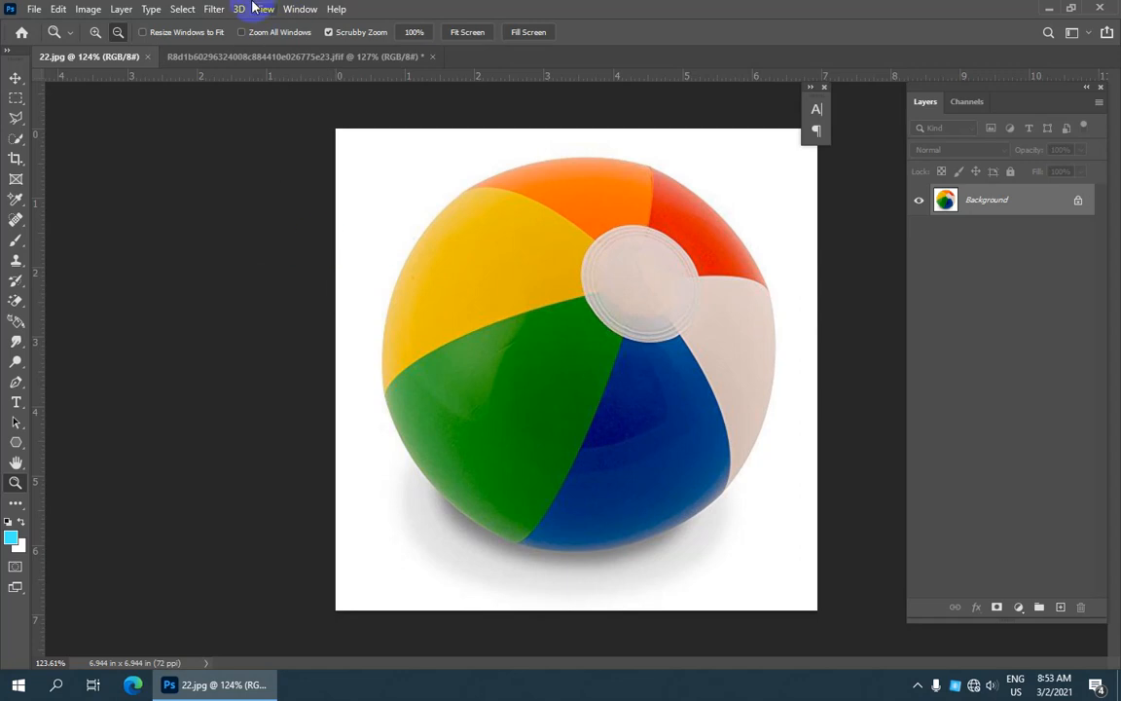
pyautogui.click(263, 9)
pyautogui.click(298, 293)
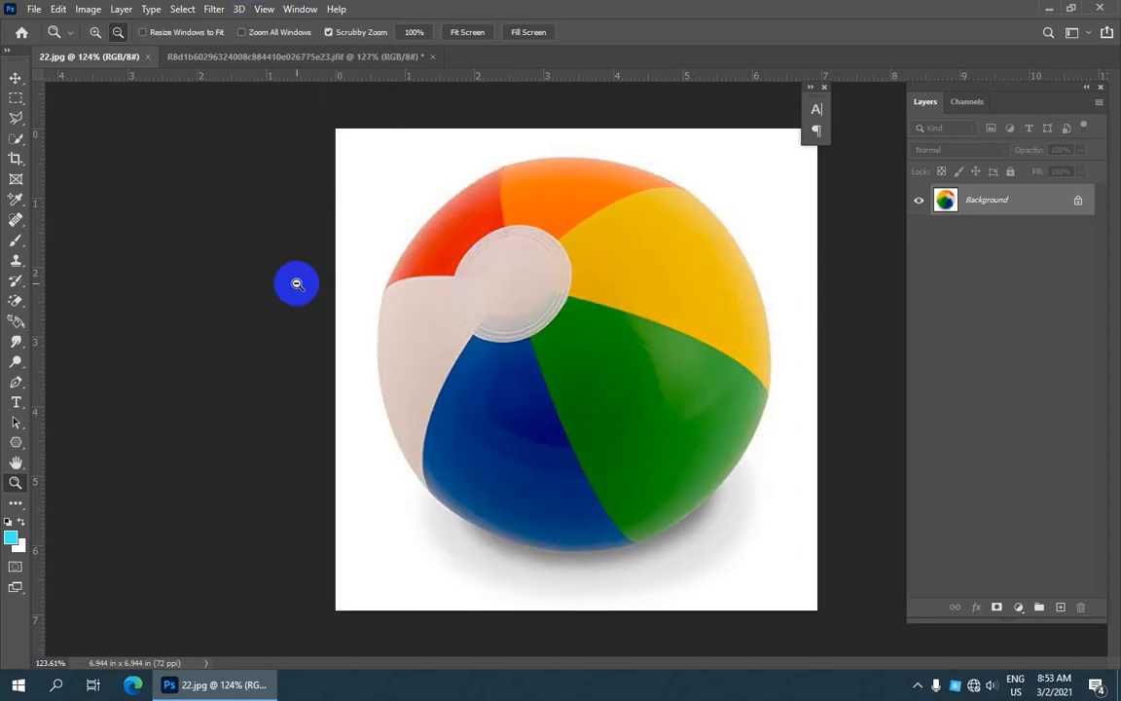
# Turn off the horizontal flip of the beach ball view and select Standard Screen Mode.
pyautogui.click(265, 9)
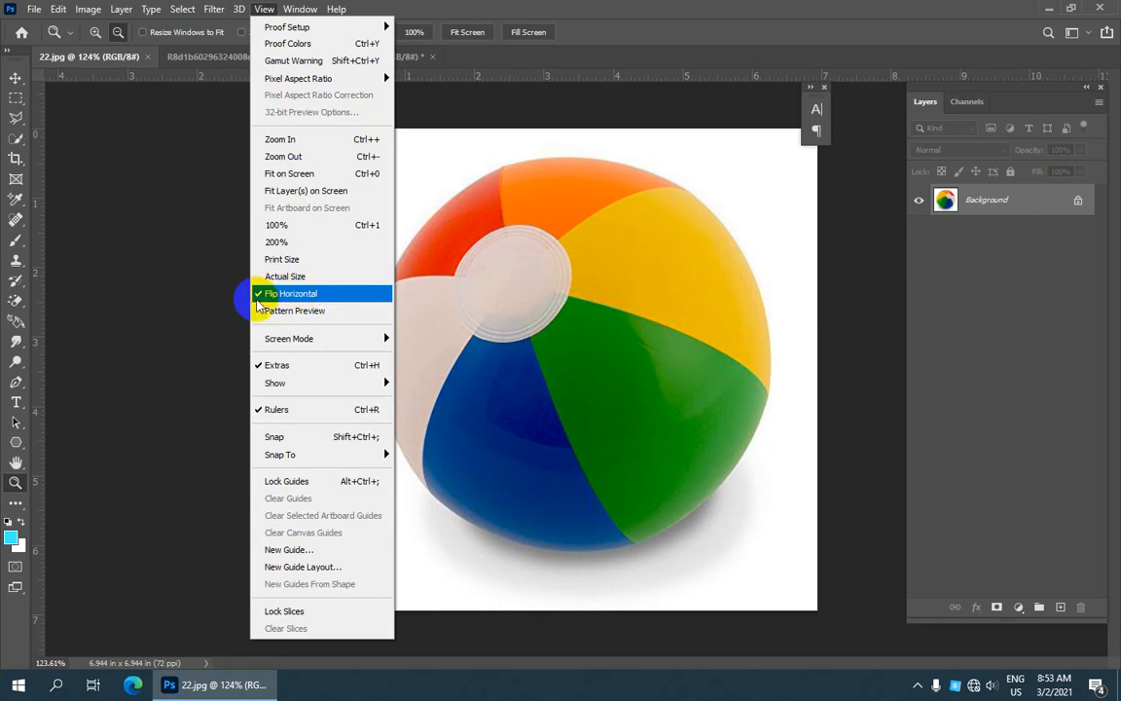
pyautogui.click(258, 296)
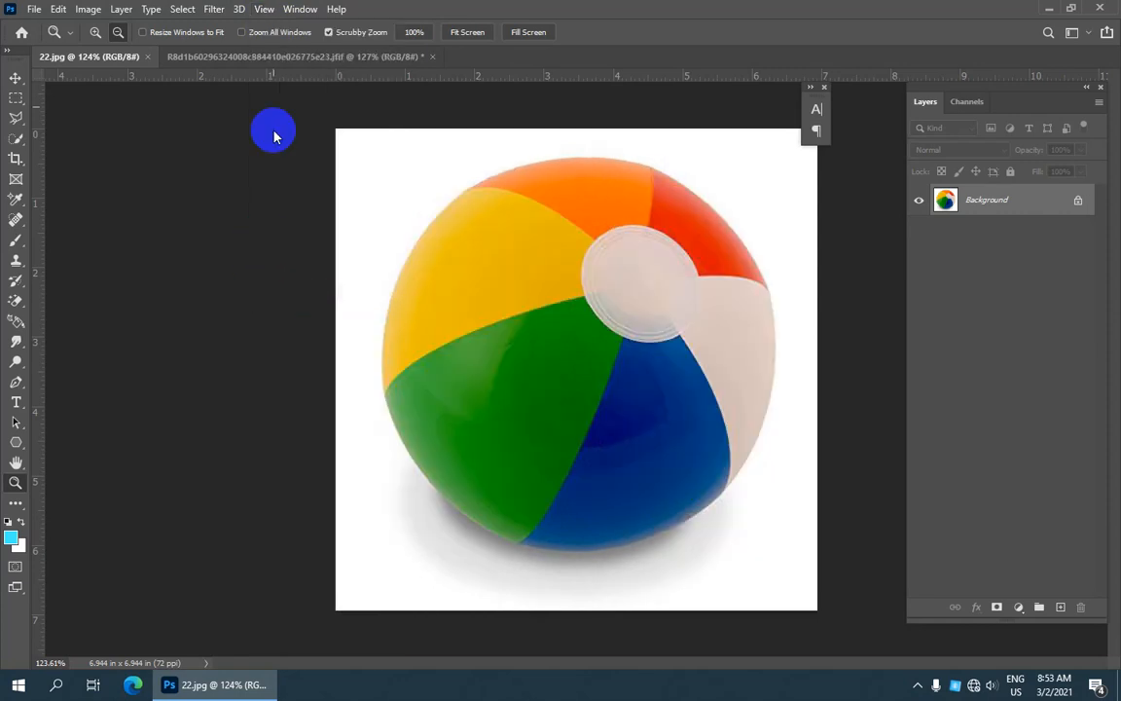
pyautogui.click(264, 10)
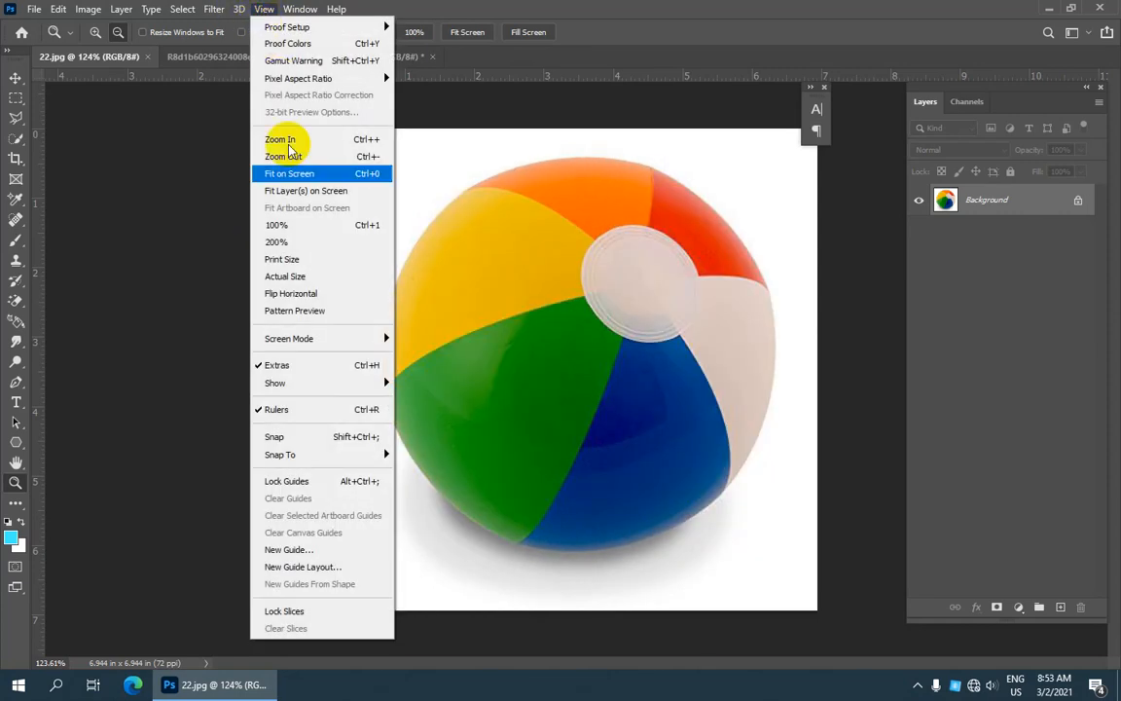
pyautogui.moveTo(342, 343)
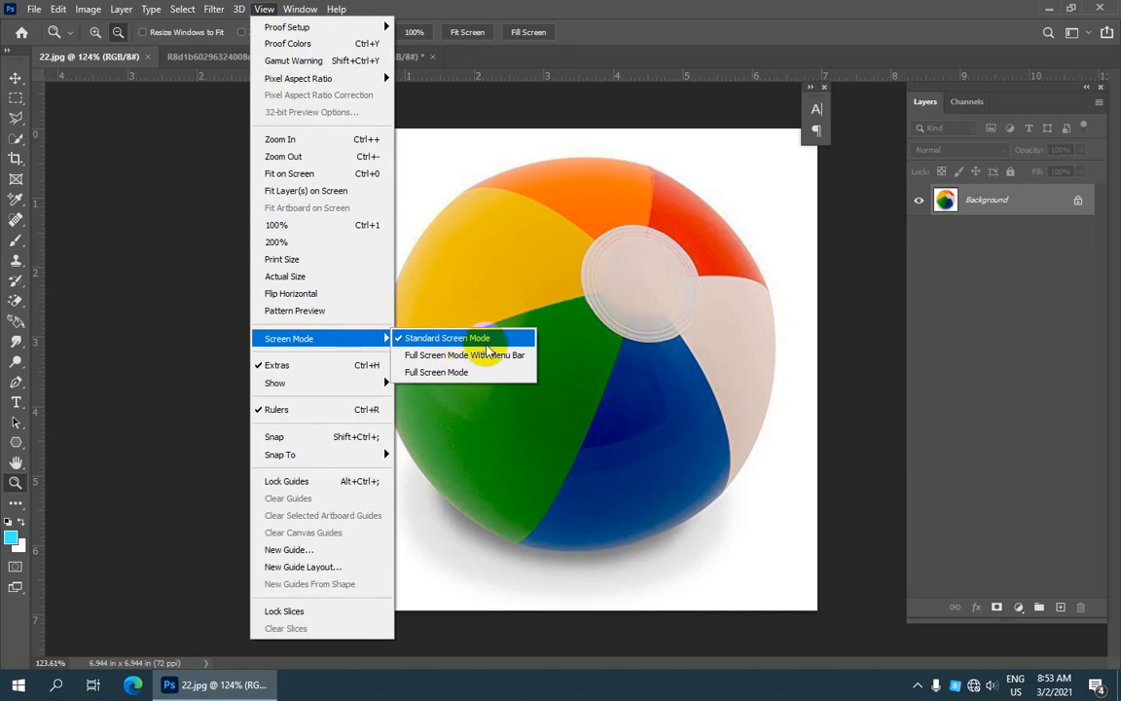
pyautogui.click(454, 339)
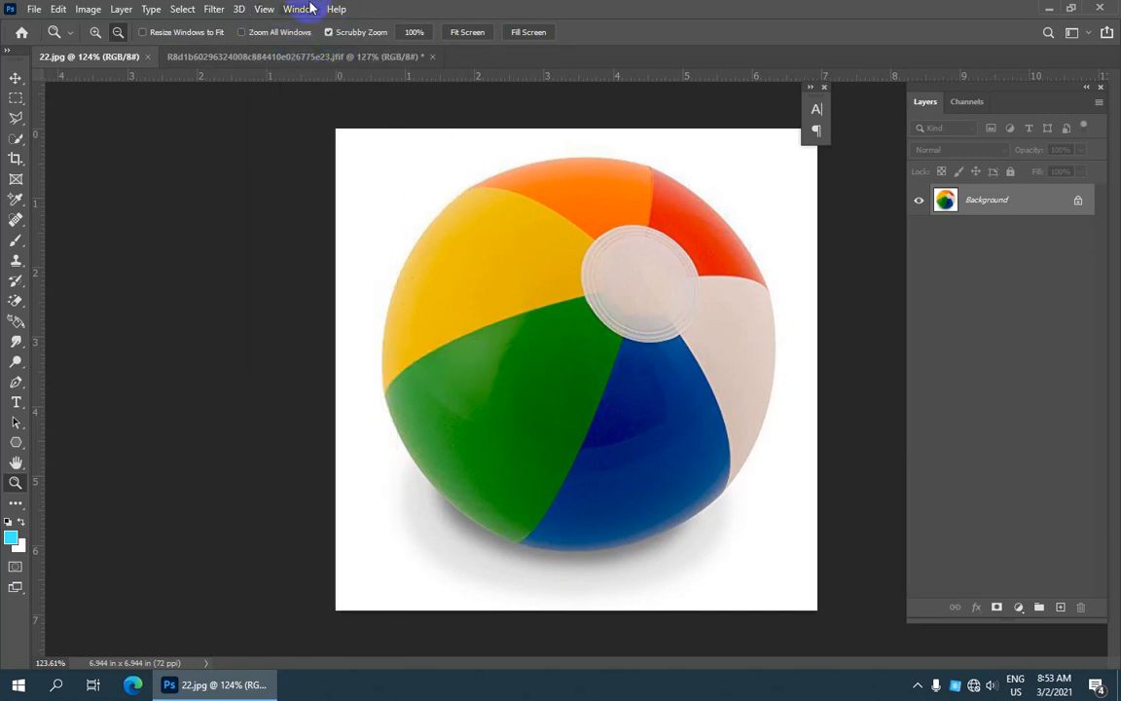
# Display the beach ball image in Full Screen Mode With Menu Bar.
pyautogui.click(265, 10)
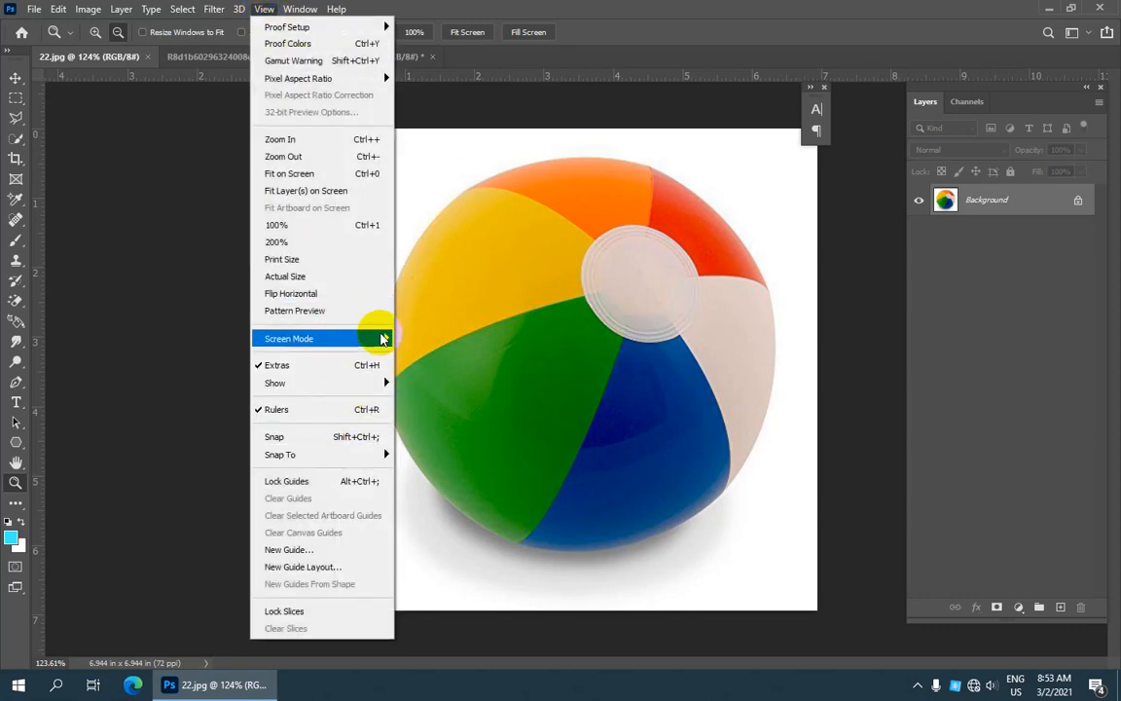
pyautogui.moveTo(375, 338)
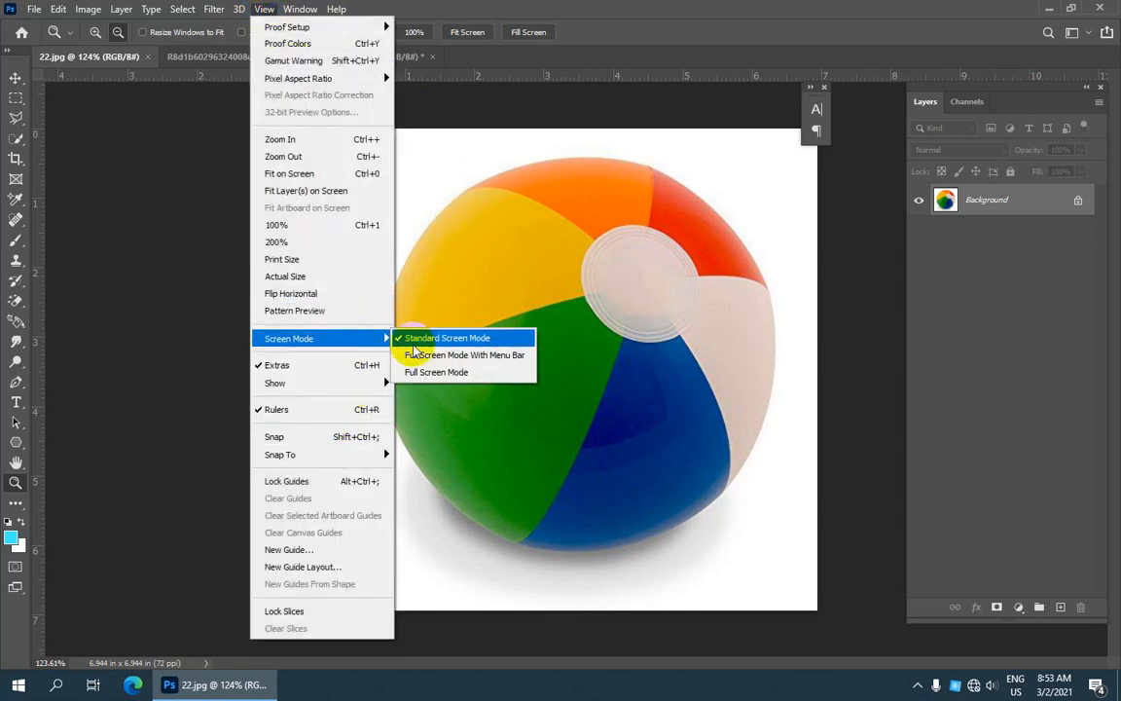
pyautogui.click(521, 359)
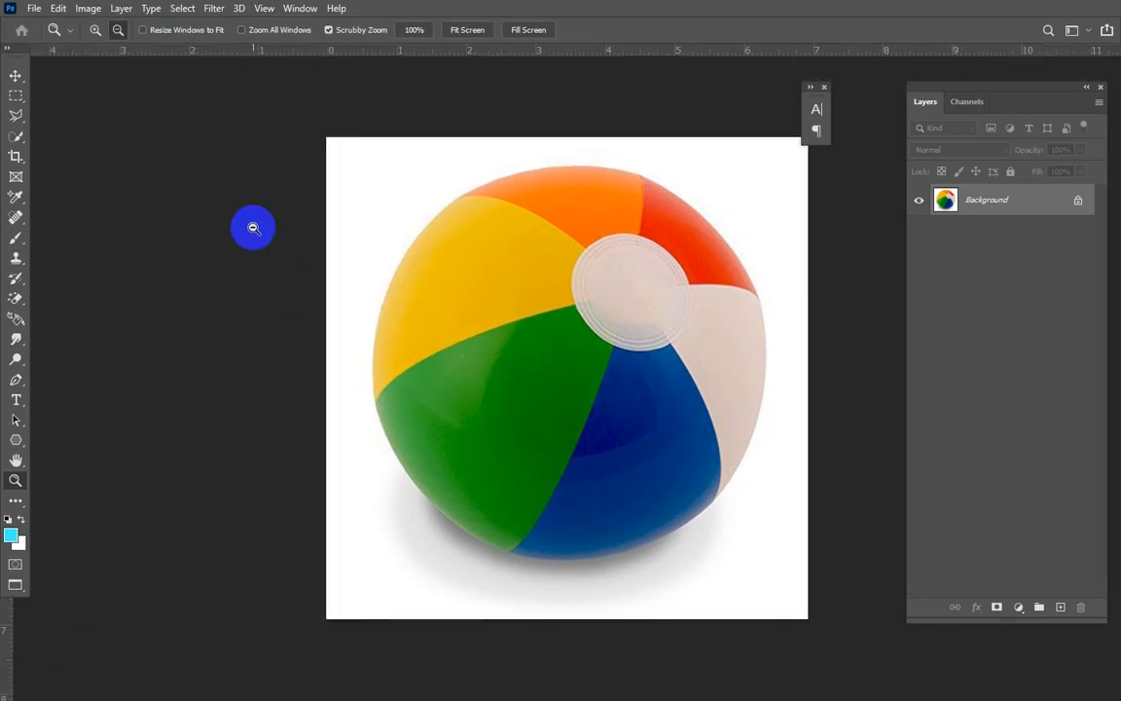
pyautogui.click(262, 9)
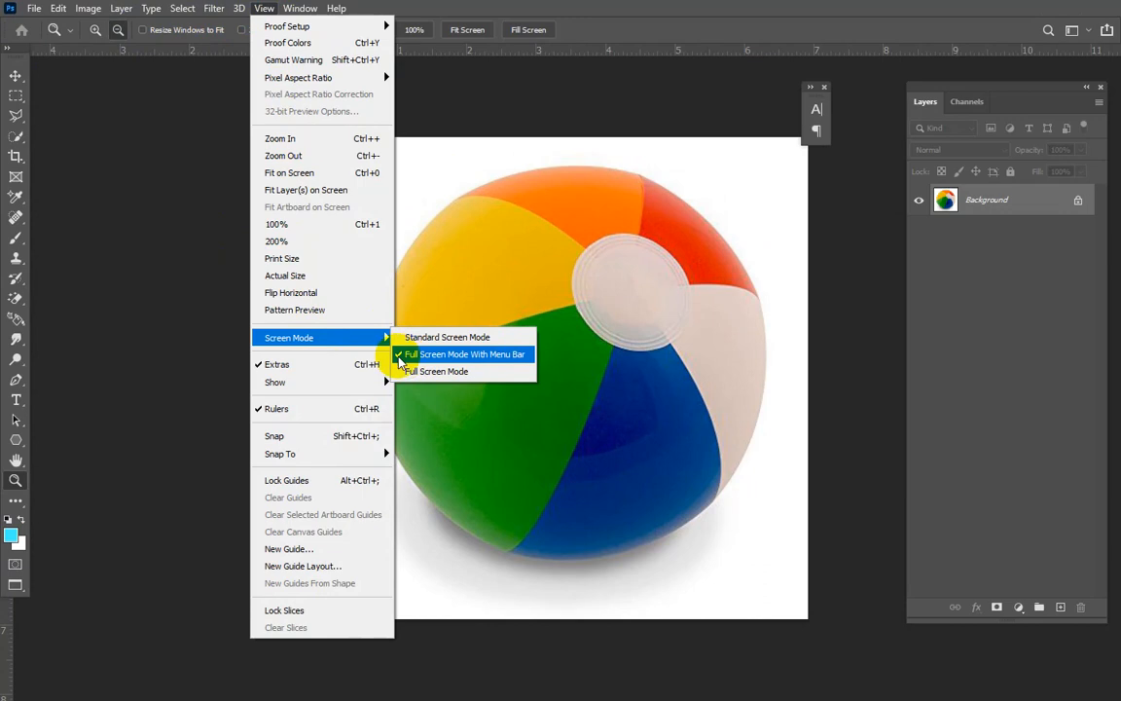
pyautogui.click(399, 356)
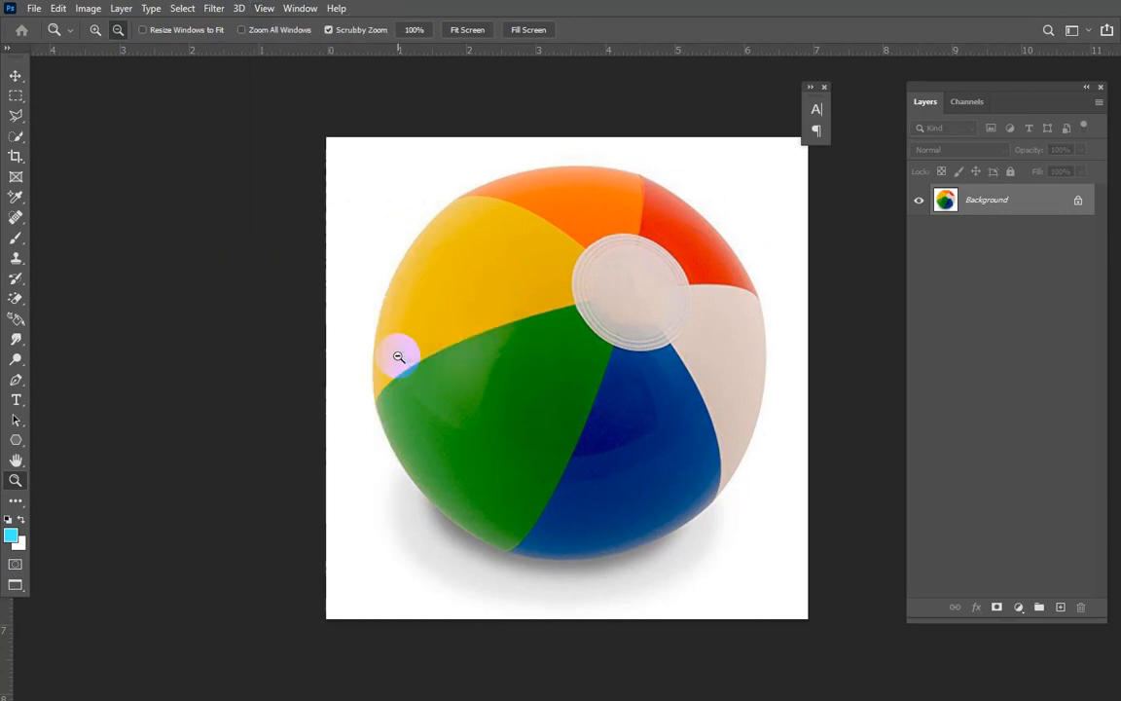
# View the beach ball image in Full Screen Mode and return to the standard screen.
pyautogui.click(261, 9)
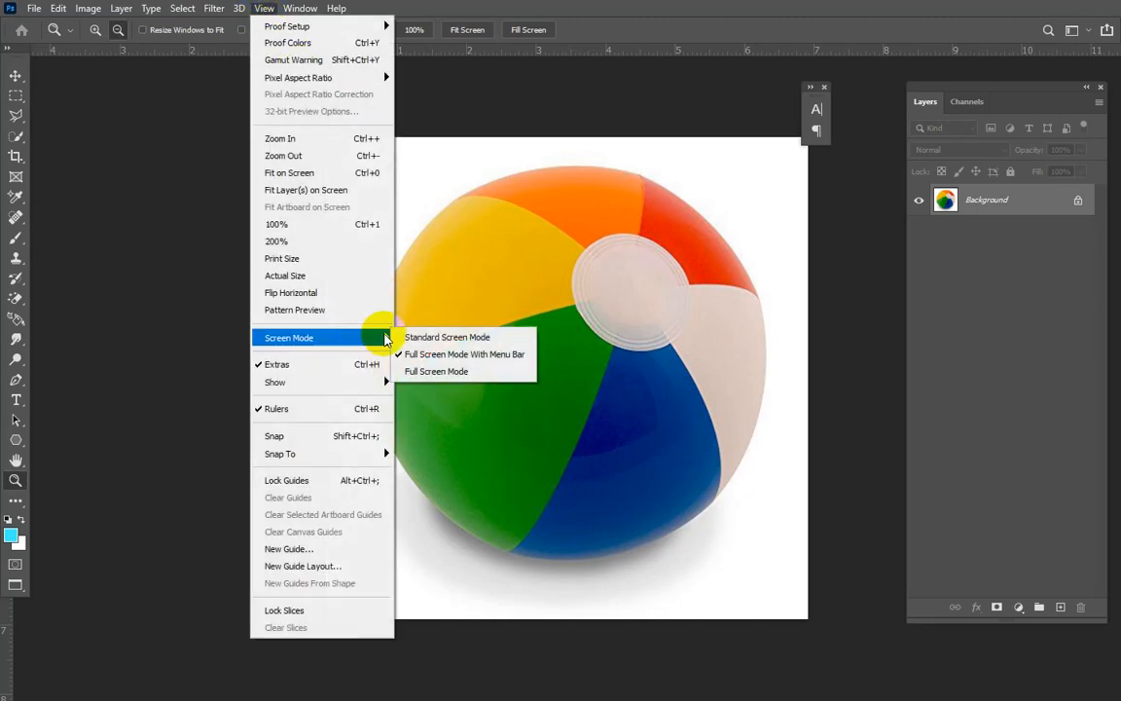
pyautogui.click(457, 372)
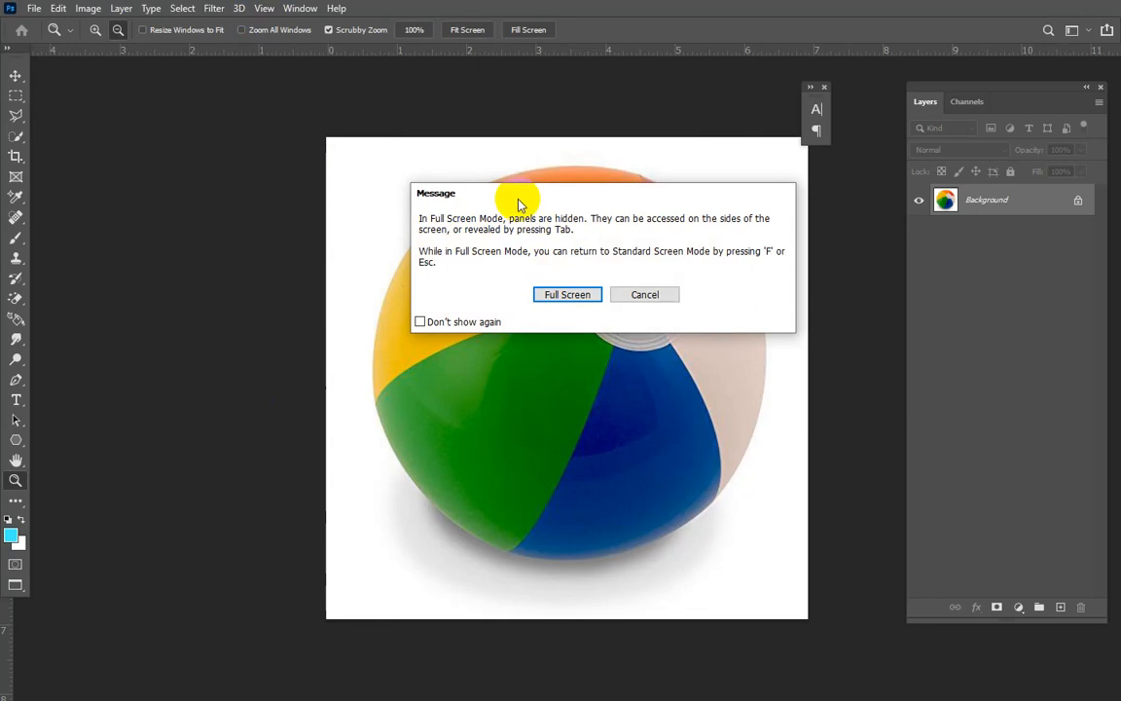
pyautogui.moveTo(518, 203); pyautogui.dragTo(414, 168)
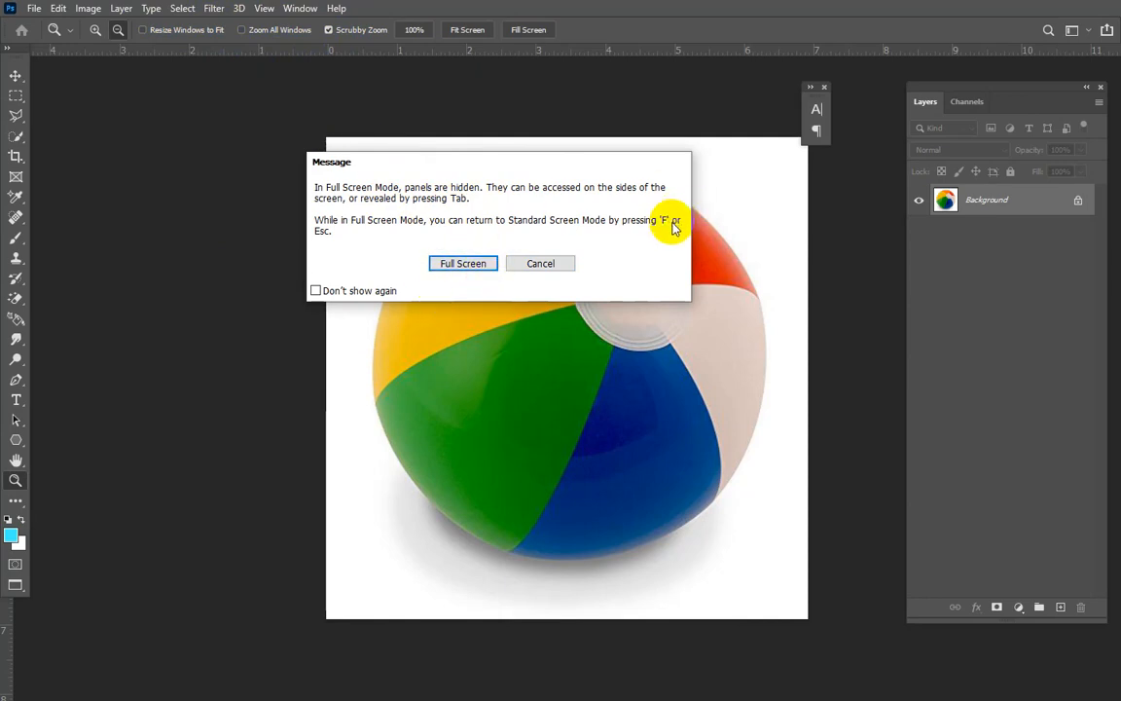
pyautogui.click(463, 264)
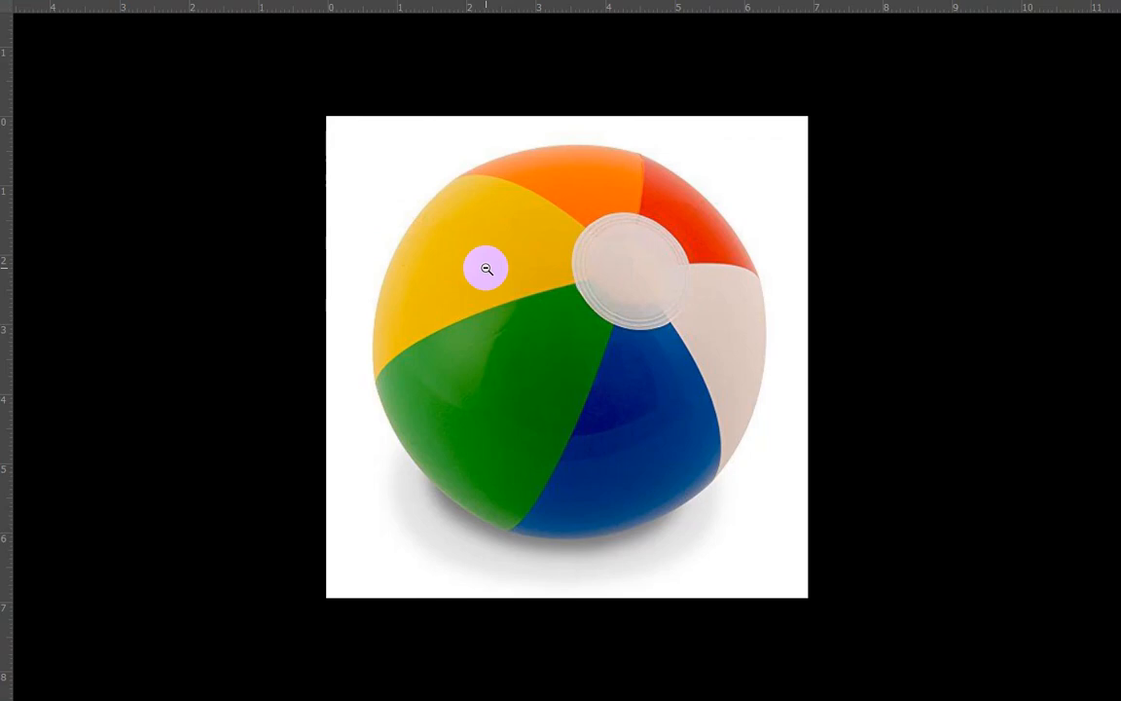
pyautogui.press('Escape')
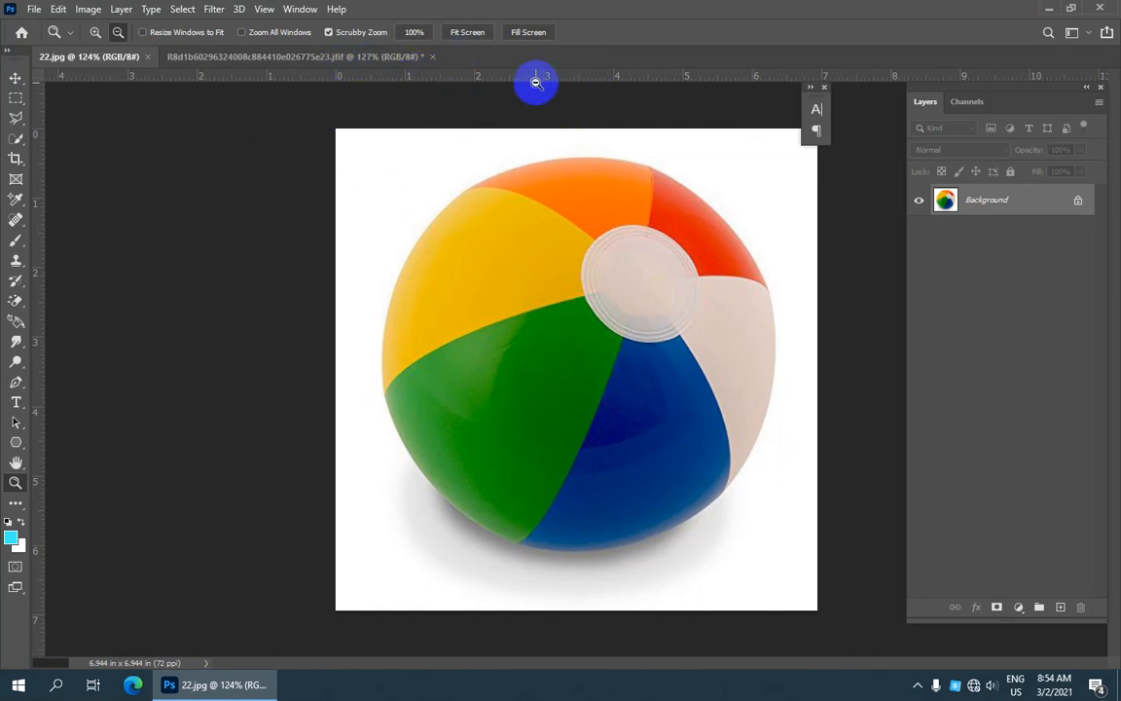
# Hide and show the toolbar and panels around the beach ball image several times, ending with them shown.
pyautogui.press('Tab')
pyautogui.press('Tab')
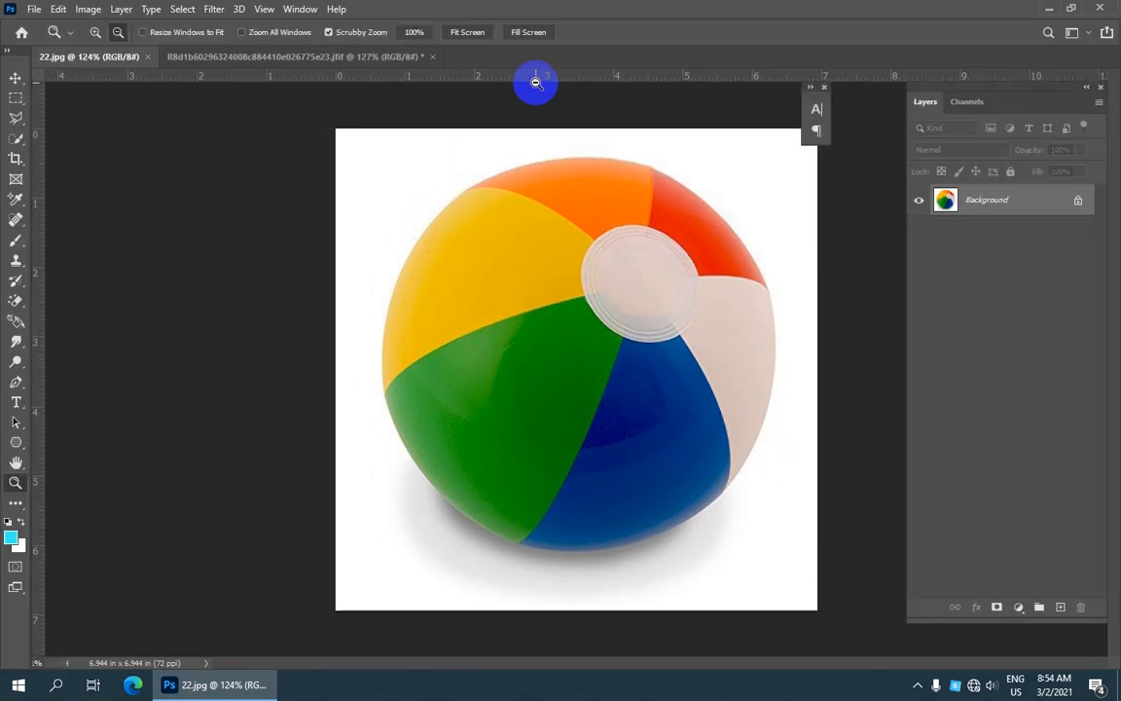
pyautogui.press('Tab')
pyautogui.press('Tab')
pyautogui.press('Tab')
pyautogui.press('Tab')
pyautogui.press('Tab')
pyautogui.press('Tab')
pyautogui.press('Tab')
pyautogui.press('Tab')
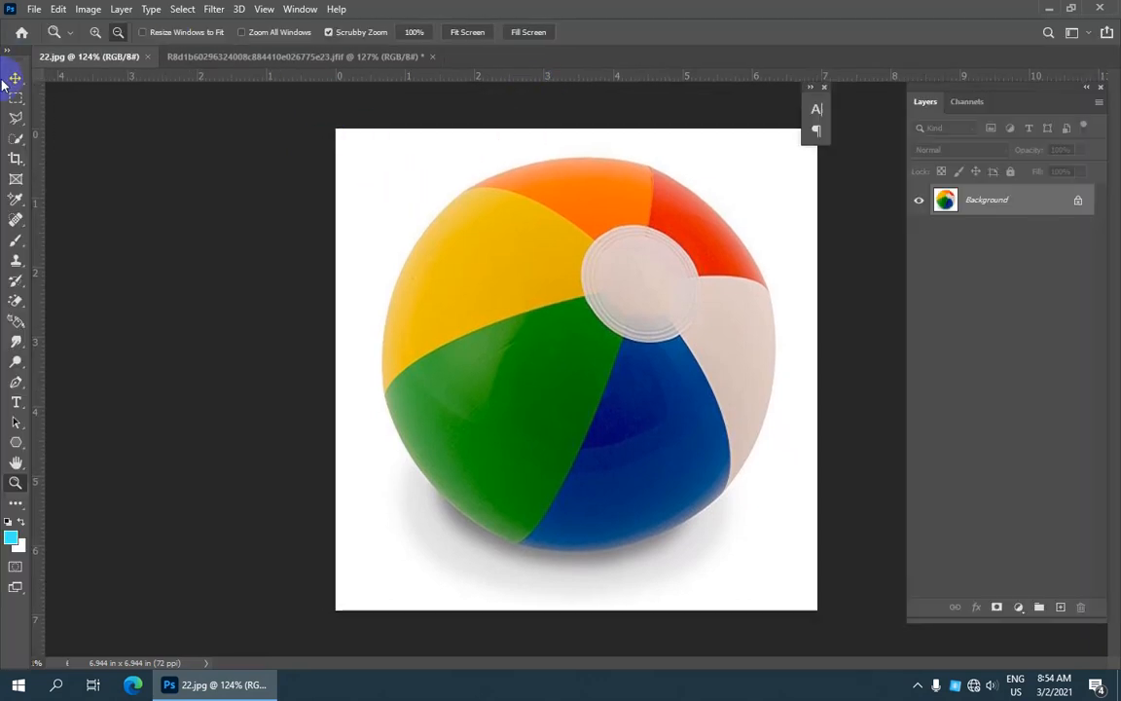
pyautogui.click(220, 12)
pyautogui.moveTo(263, 12)
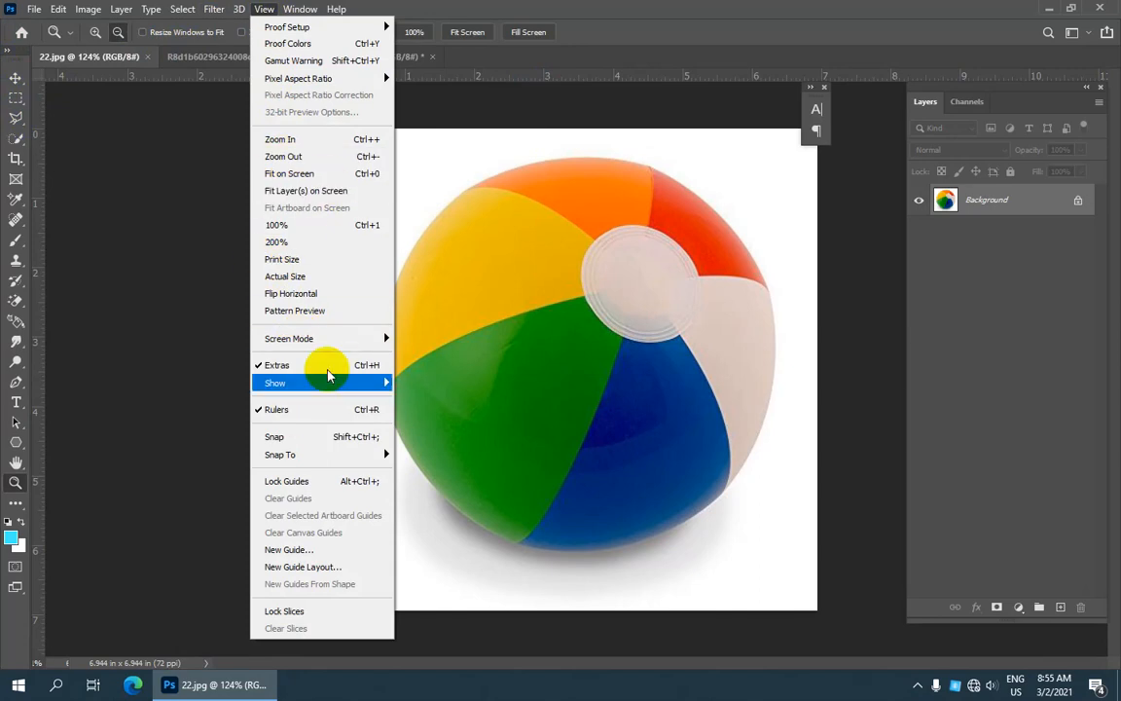
pyautogui.click(423, 192)
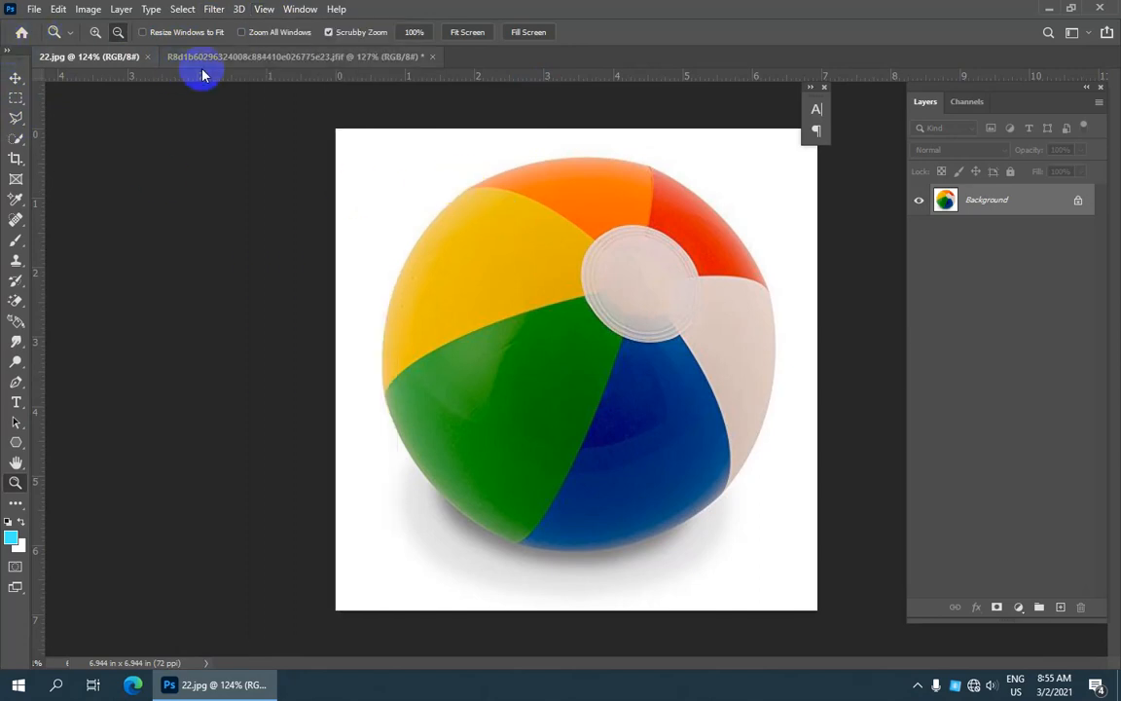
pyautogui.click(35, 10)
pyautogui.click(44, 40)
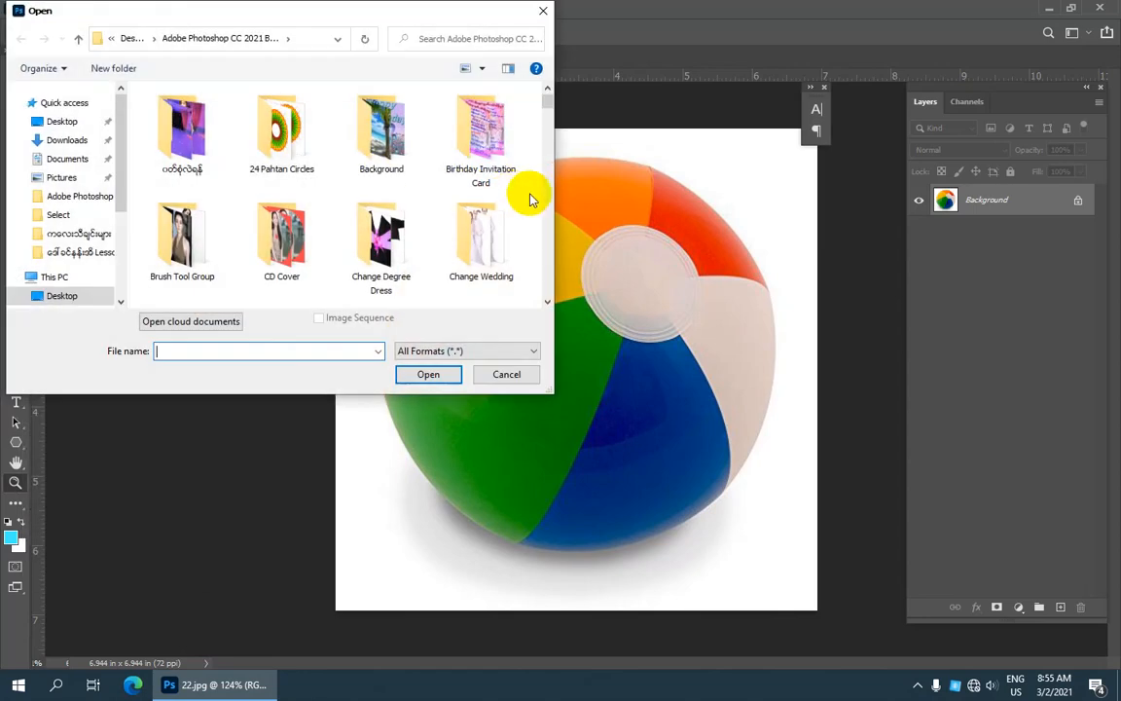
pyautogui.moveTo(547, 103); pyautogui.dragTo(551, 336)
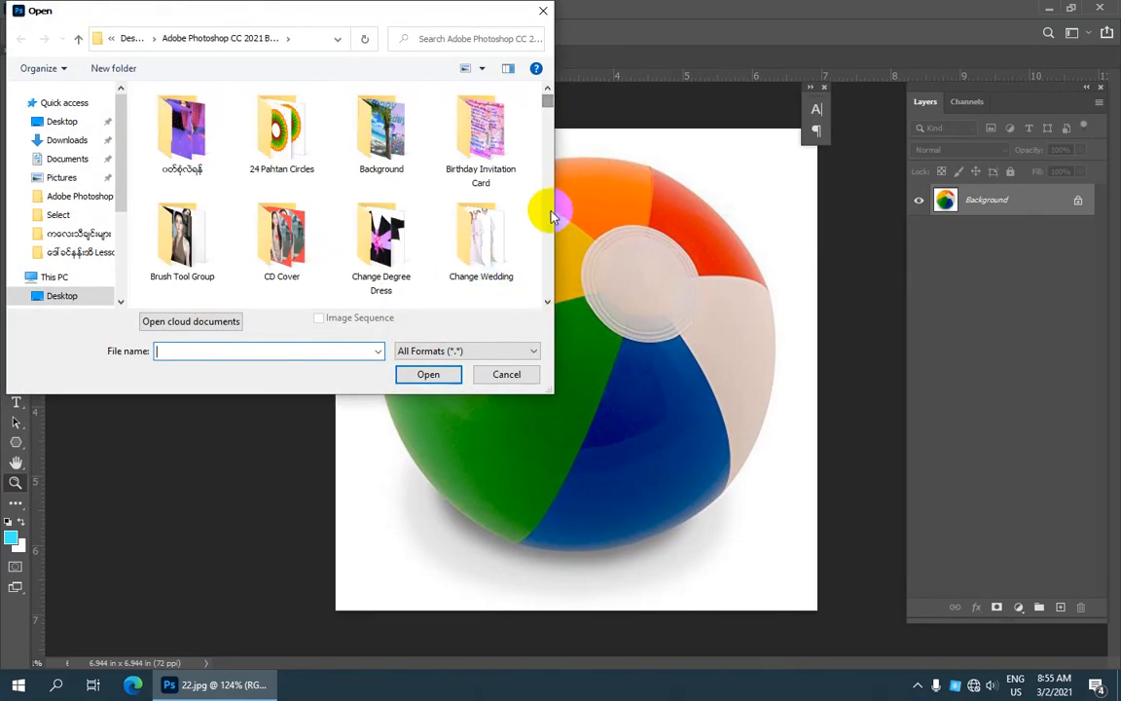
pyautogui.moveTo(547, 105); pyautogui.dragTo(551, 291)
pyautogui.click(463, 255)
pyautogui.keyDown('ctrl'); pyautogui.click(375, 248); pyautogui.keyUp('ctrl')
pyautogui.keyDown('ctrl'); pyautogui.click(282, 244); pyautogui.keyUp('ctrl')
pyautogui.keyDown('ctrl'); pyautogui.click(216, 245); pyautogui.keyUp('ctrl')
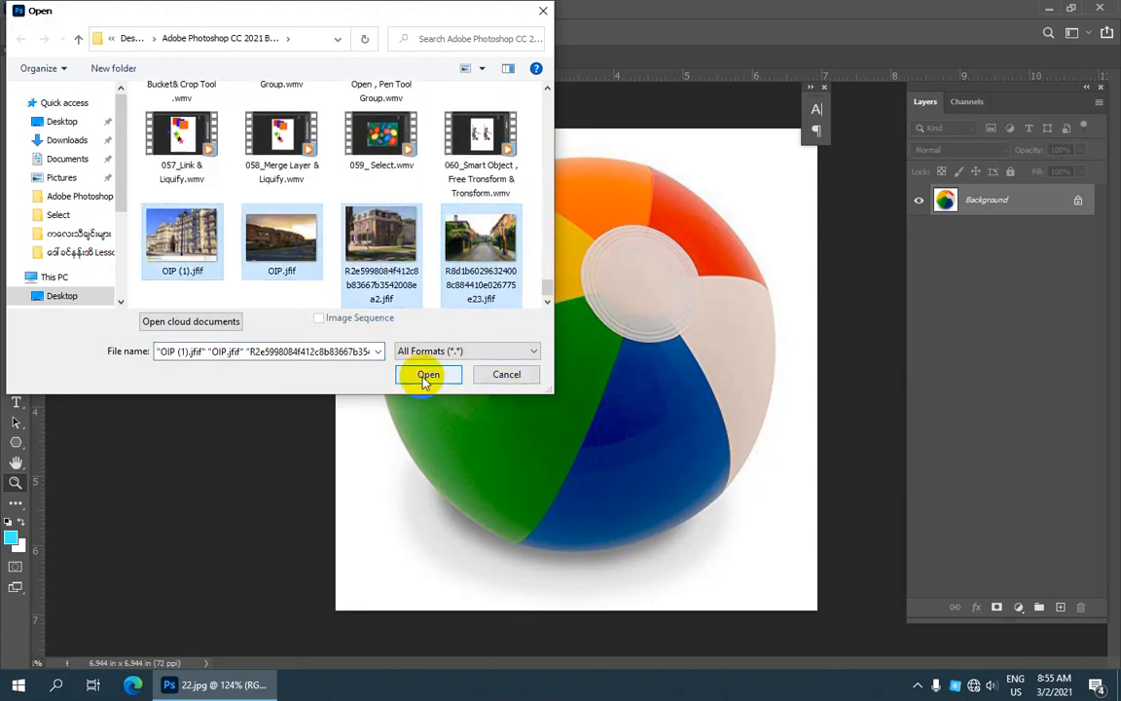
pyautogui.click(428, 374)
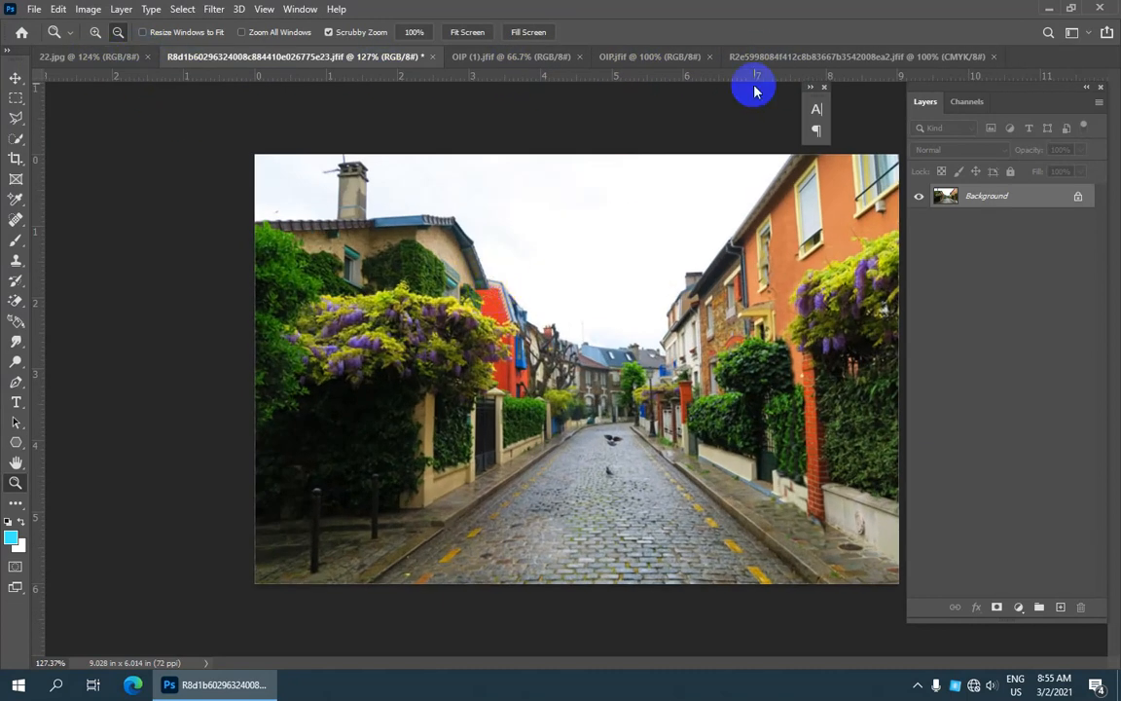
# Show the brick mansion image at 110% and arrange all open documents with Tile All Vertically.
pyautogui.click(846, 54)
pyautogui.scroll(1, 494, 307)
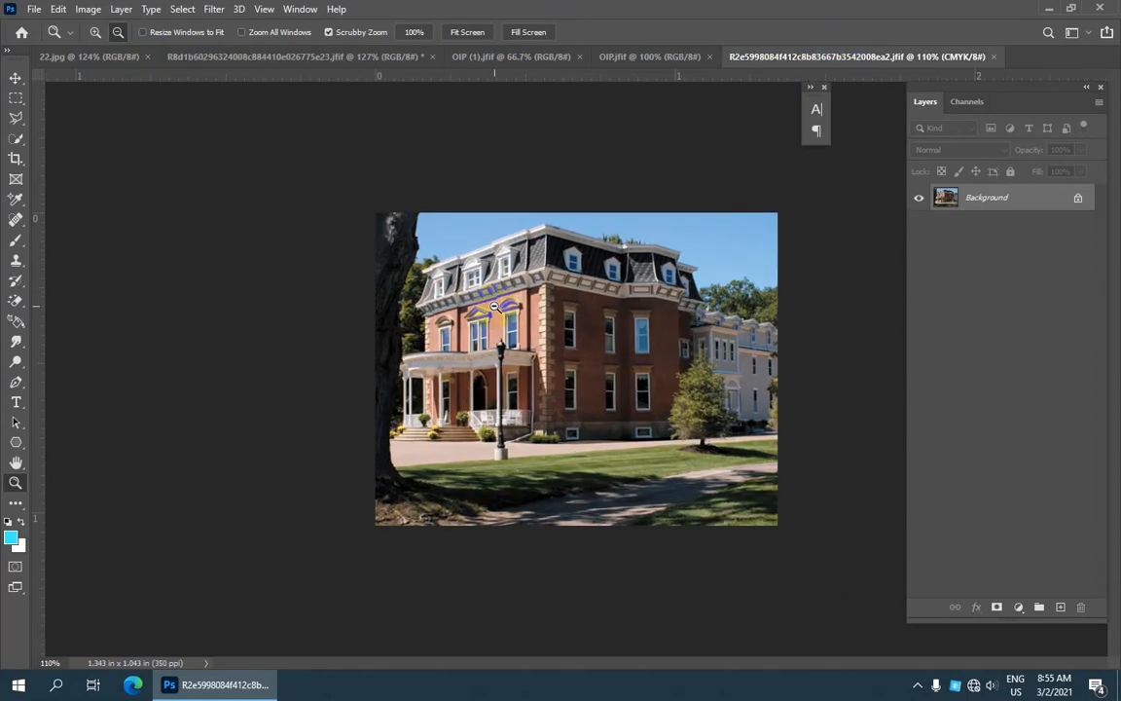
pyautogui.click(302, 9)
pyautogui.moveTo(319, 26)
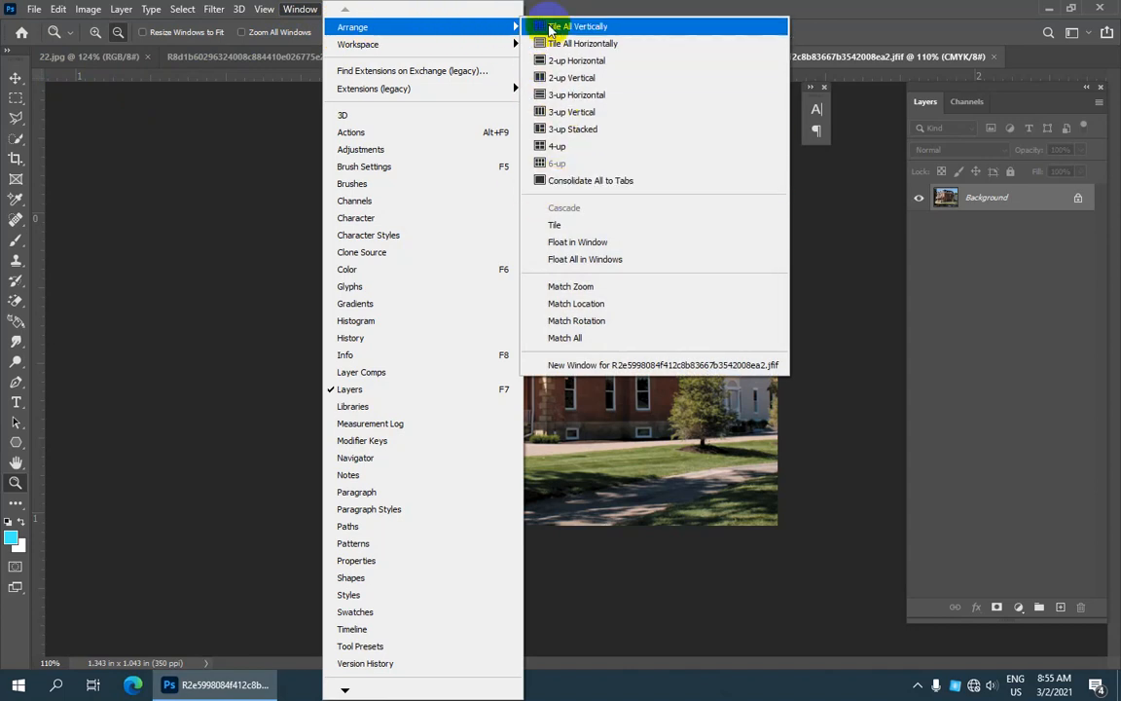
pyautogui.click(475, 238)
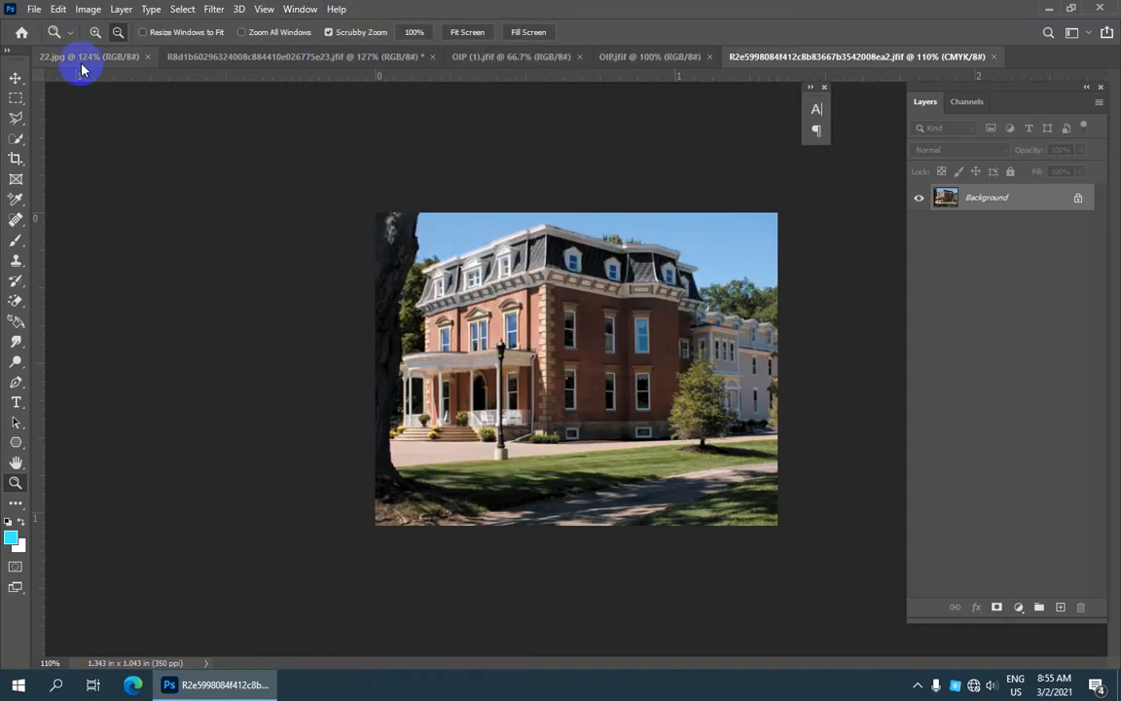
pyautogui.click(301, 8)
pyautogui.moveTo(428, 26)
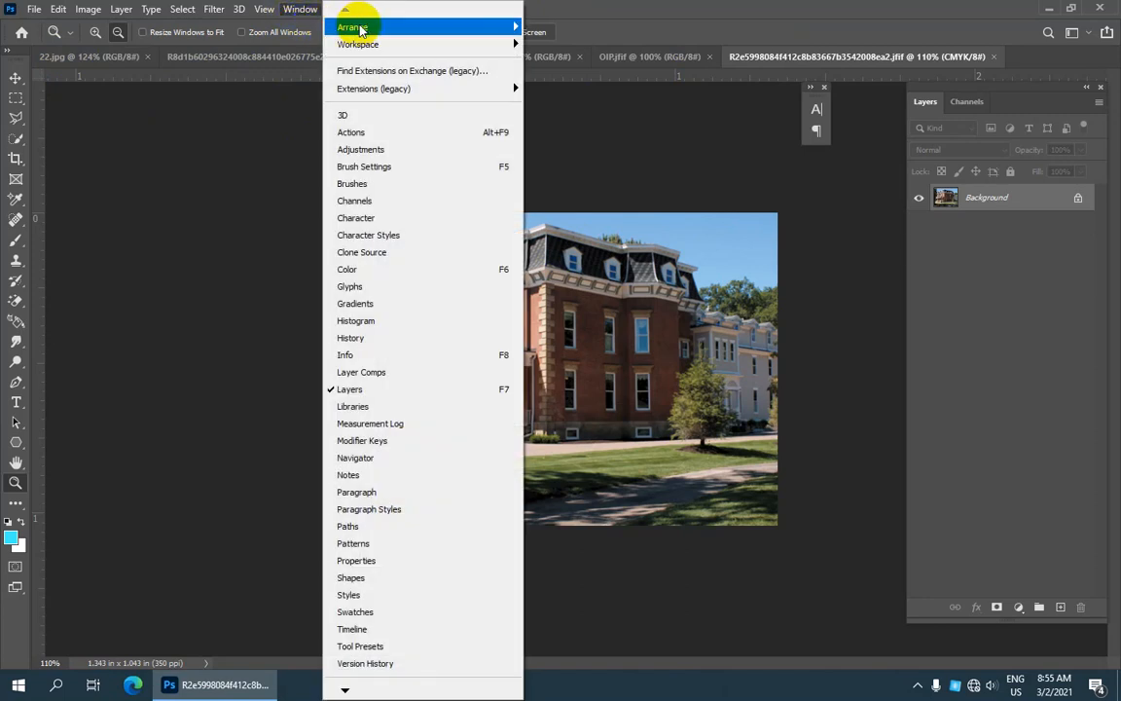
pyautogui.click(576, 28)
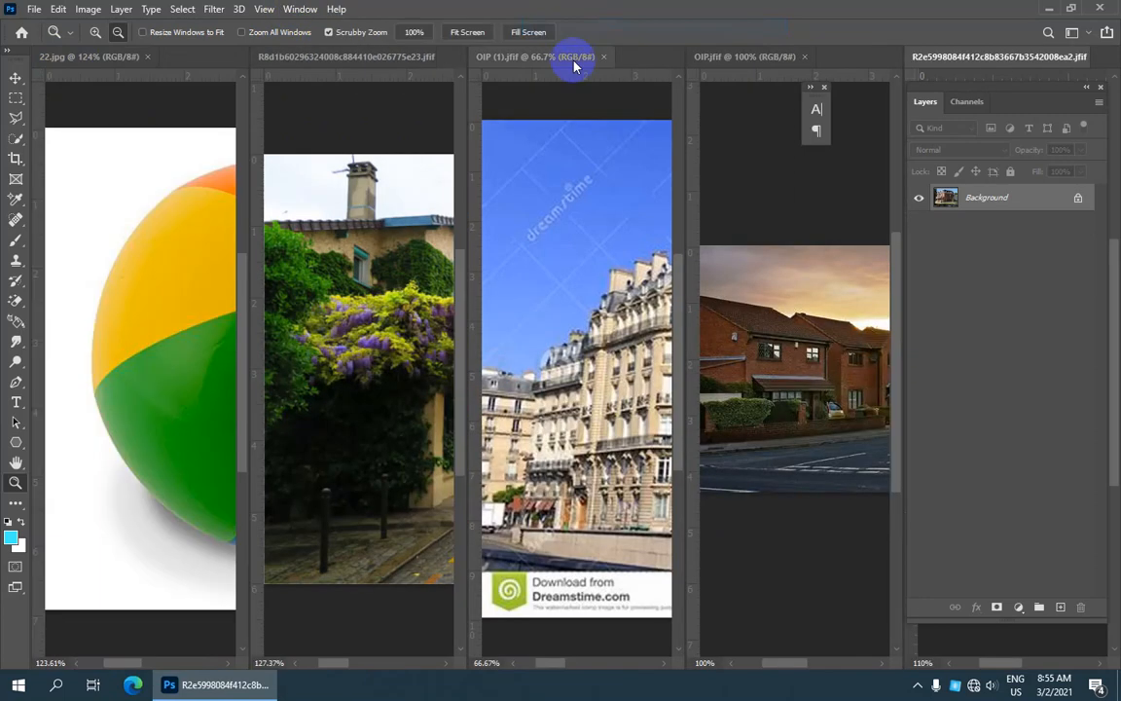
# Zoom the brick mansion image out to 82.6% and arrange all open documents with Tile All Horizontally.
pyautogui.moveTo(418, 274); pyautogui.dragTo(154, 164)
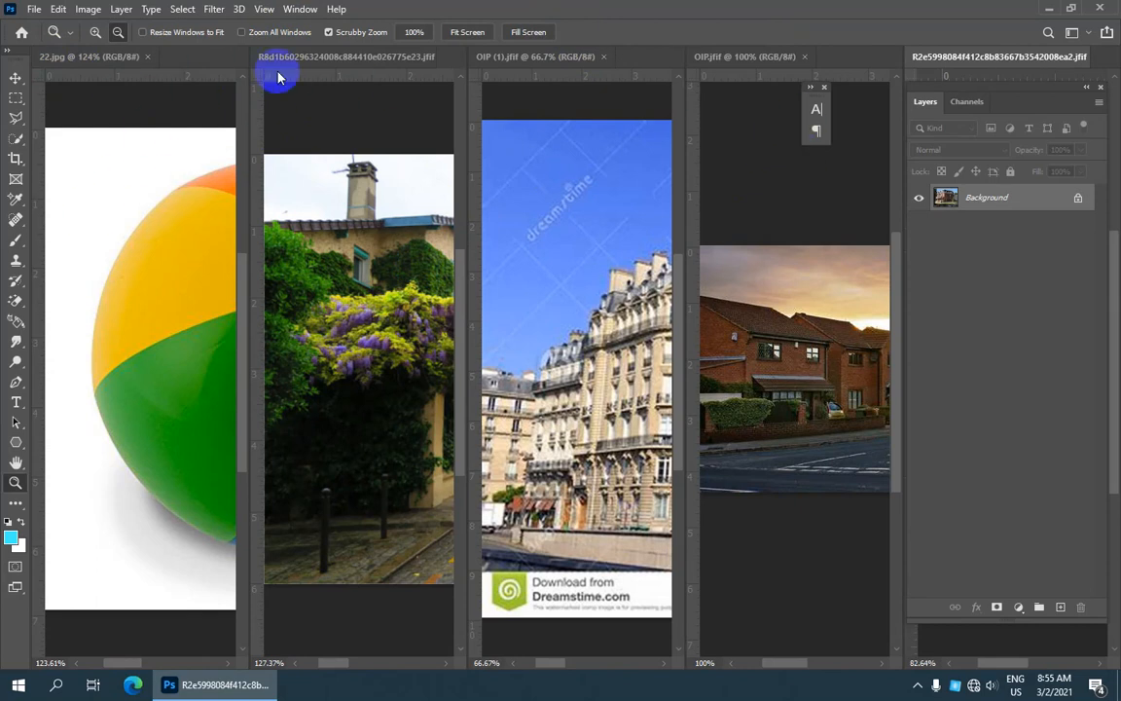
pyautogui.click(300, 9)
pyautogui.moveTo(352, 26)
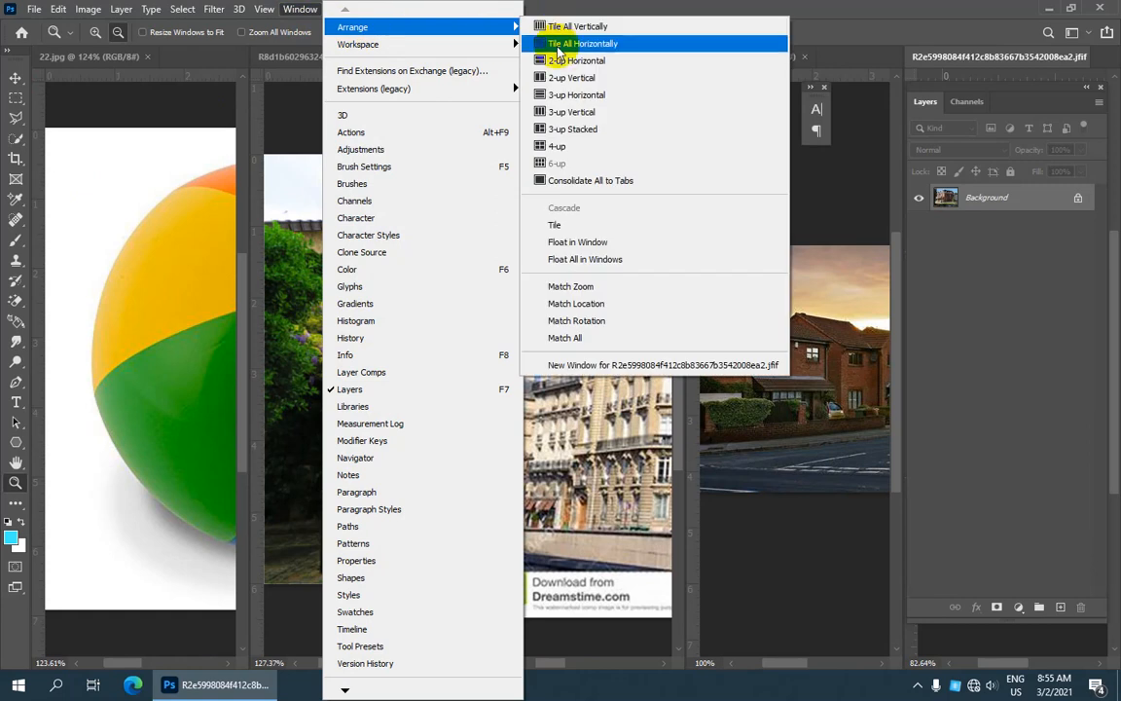
pyautogui.click(560, 45)
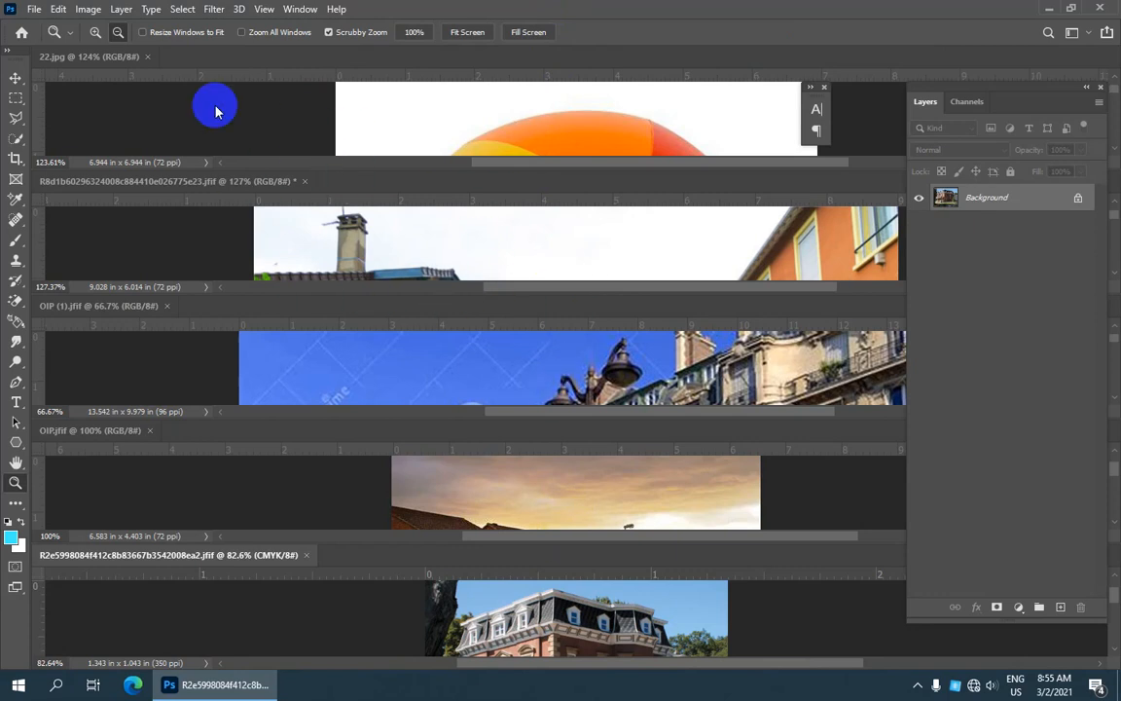
# Arrange the open documents as 2-up Horizontal and zoom the brick mansion image out to 75.1%.
pyautogui.click(308, 8)
pyautogui.moveTo(510, 27)
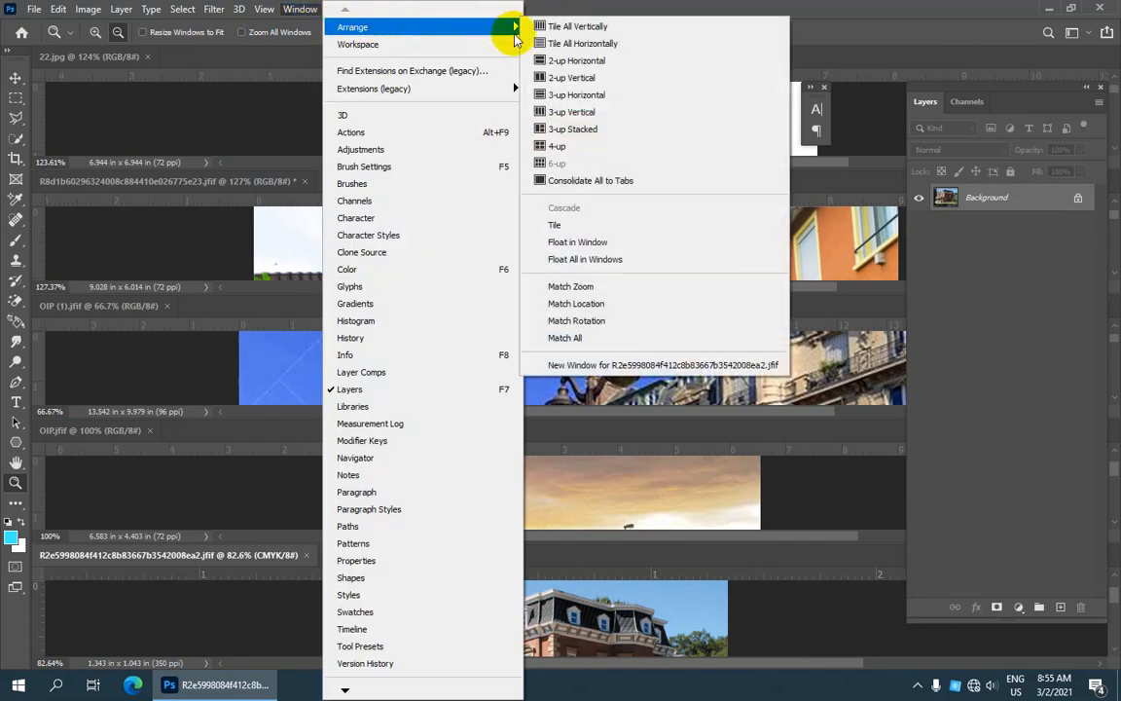
pyautogui.click(537, 63)
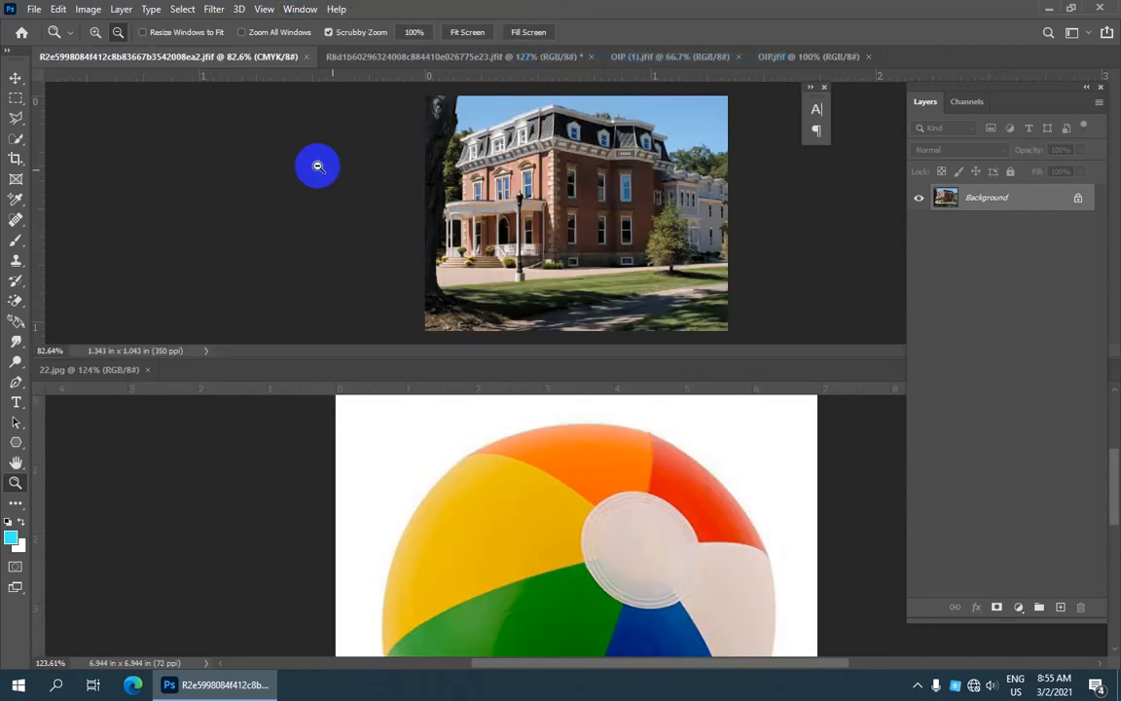
pyautogui.click(499, 199)
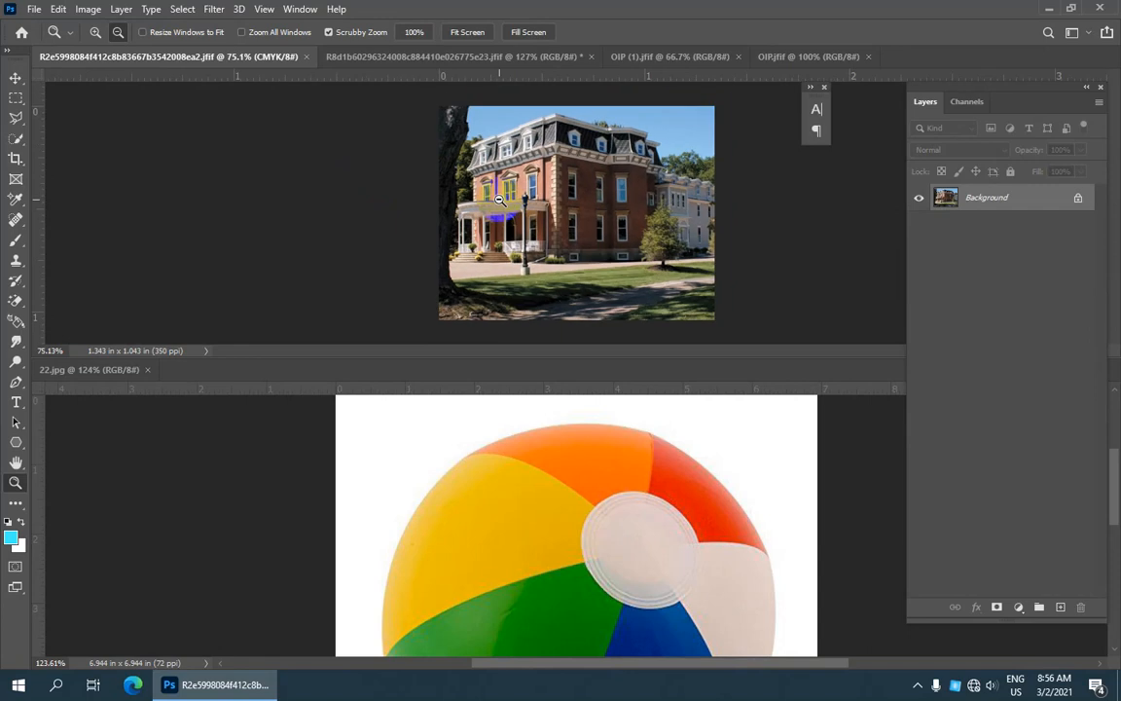
# Arrange the open documents as 2-up Vertical.
pyautogui.click(302, 9)
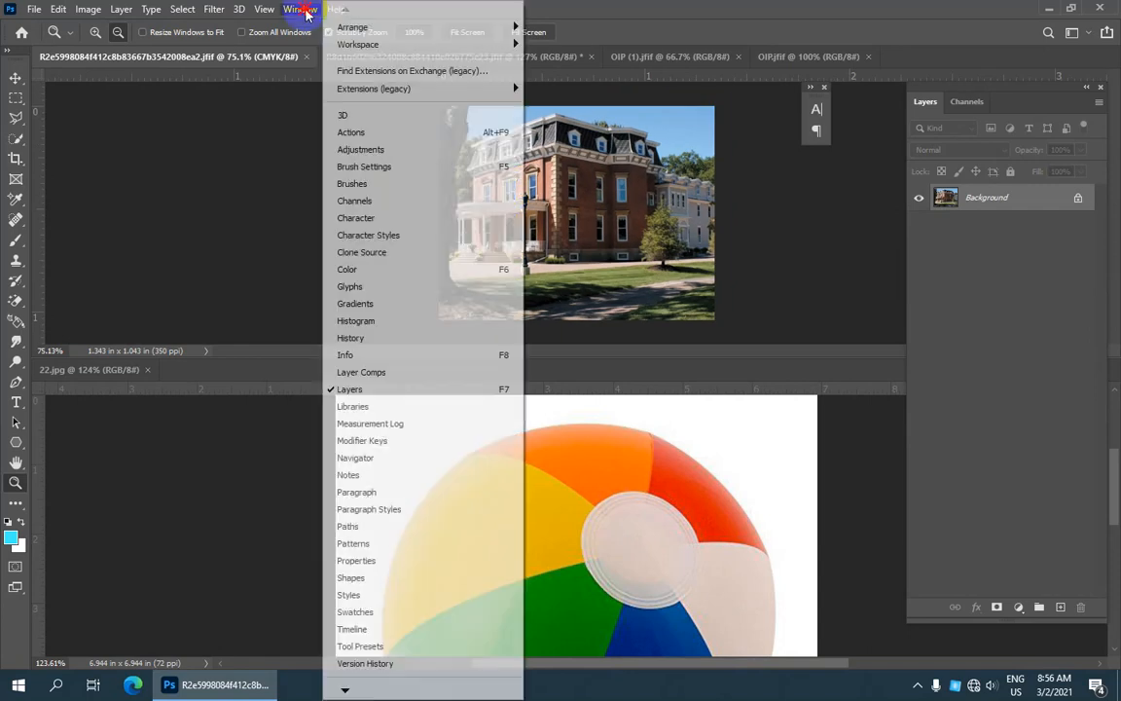
pyautogui.moveTo(458, 27)
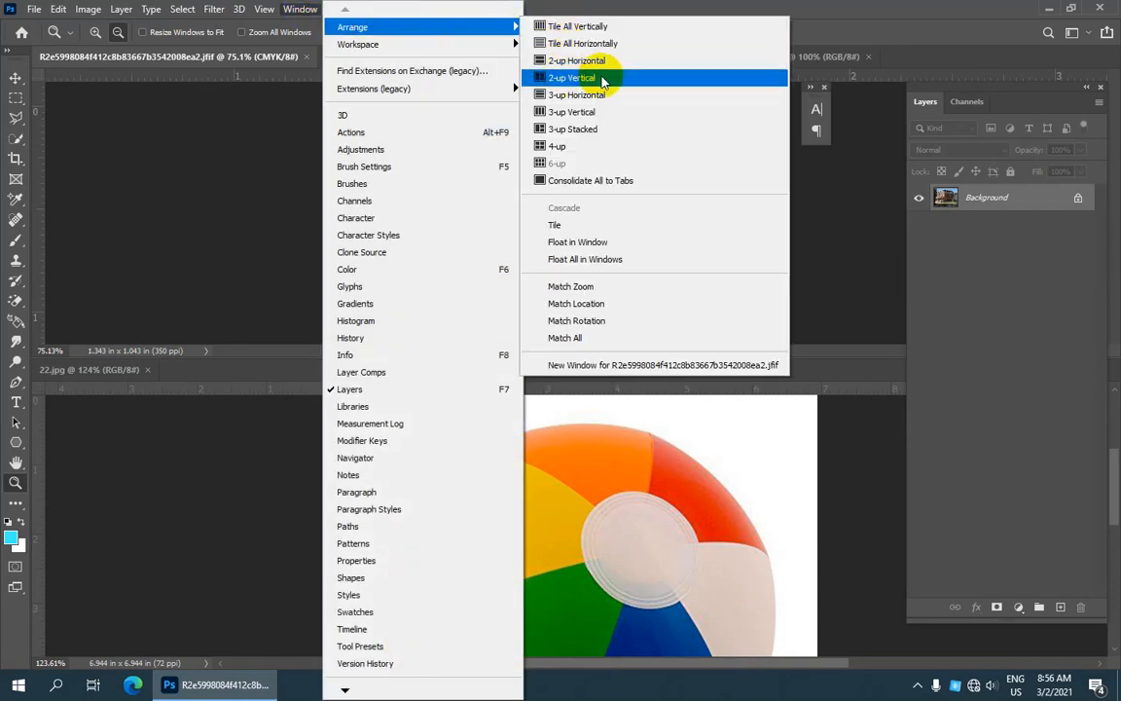
pyautogui.click(615, 80)
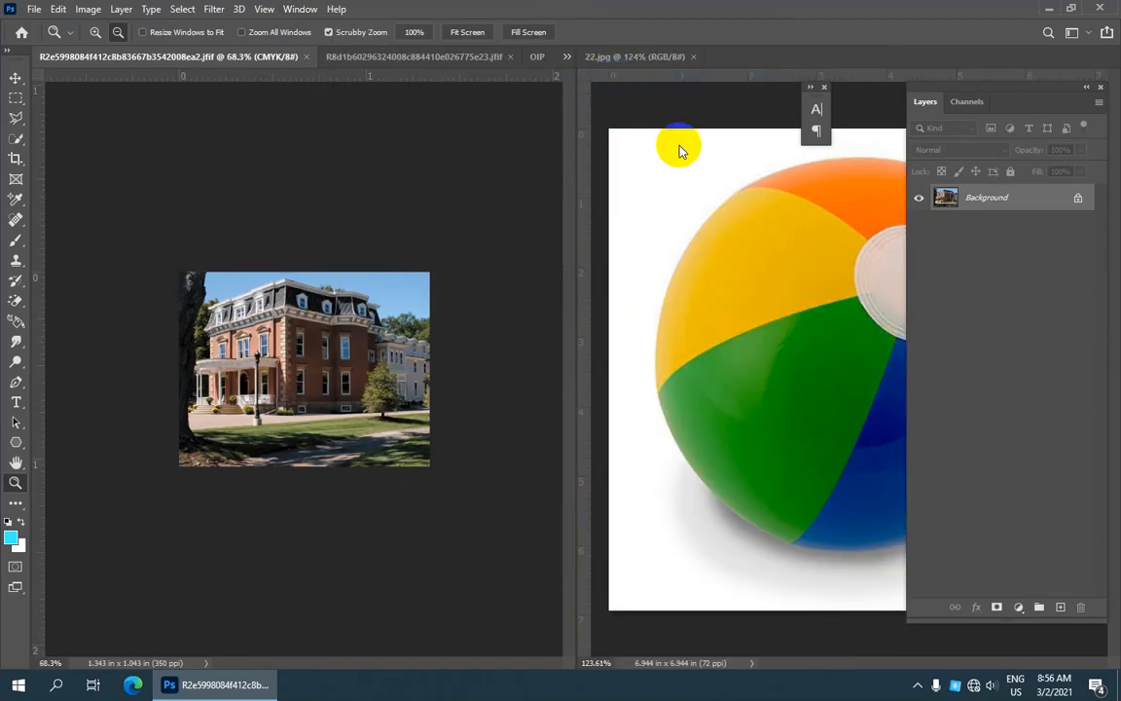
# Consolidate all open documents to tabs and show the brick mansion image at 100%.
pyautogui.click(301, 10)
pyautogui.moveTo(511, 26)
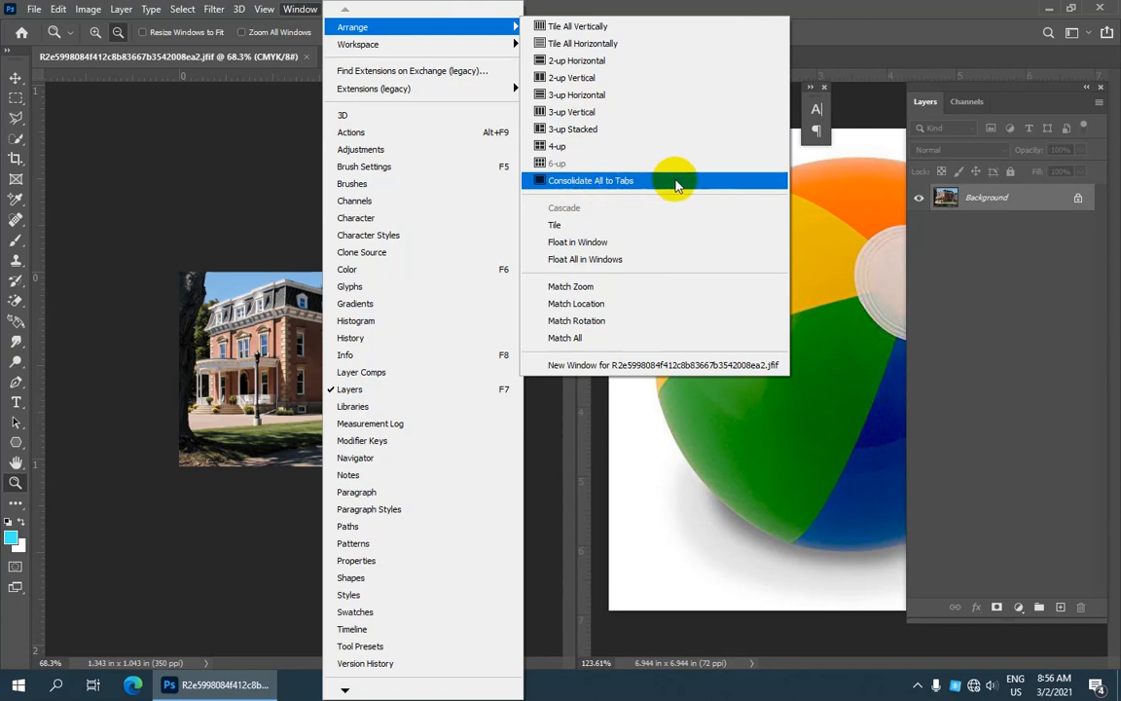
pyautogui.click(674, 182)
pyautogui.scroll(3, 604, 225)
pyautogui.scroll(-3, 604, 225)
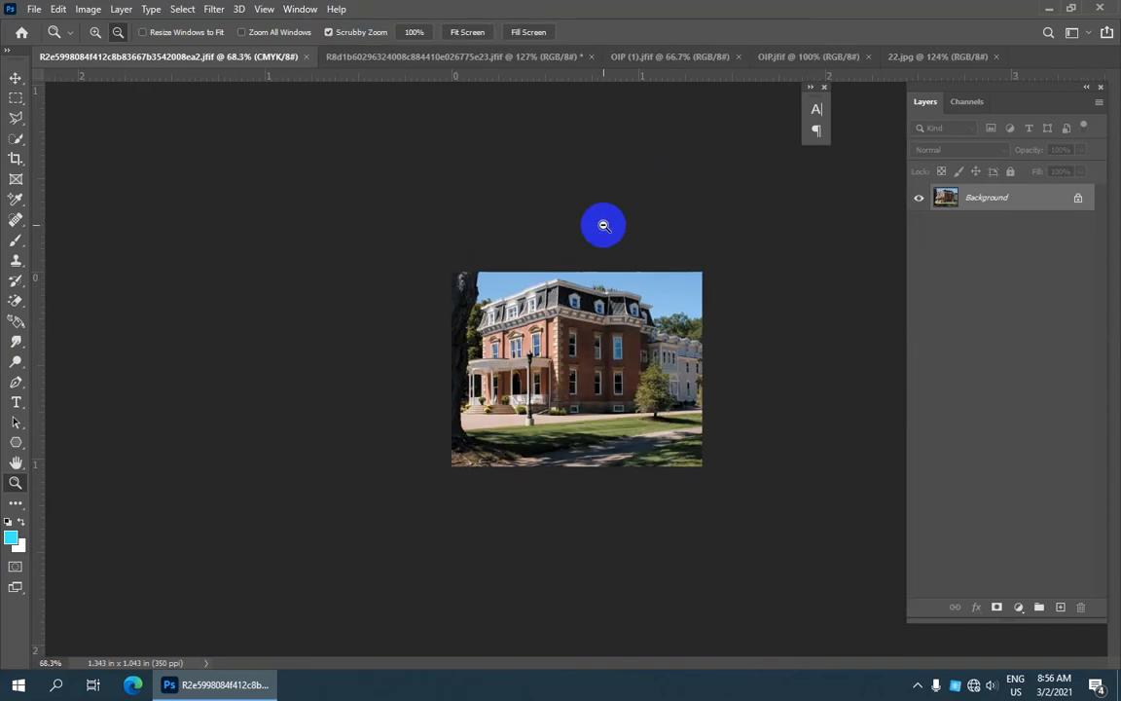
pyautogui.scroll(3, 604, 225)
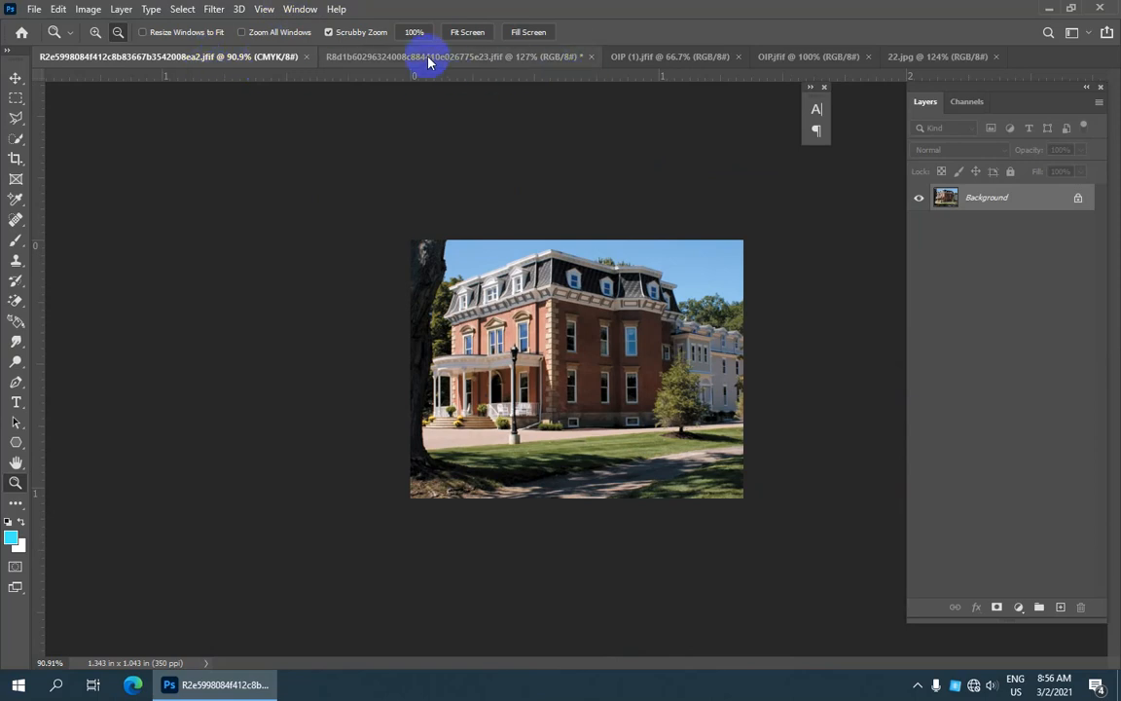
pyautogui.click(292, 93)
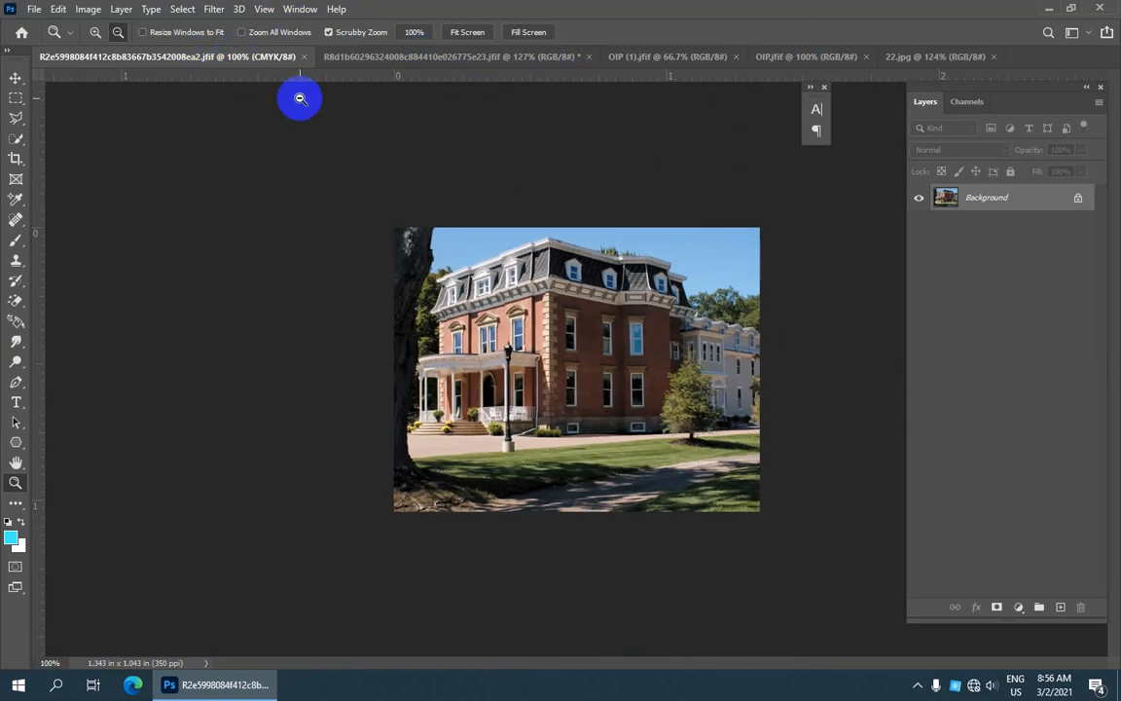
pyautogui.click(297, 8)
pyautogui.moveTo(457, 26)
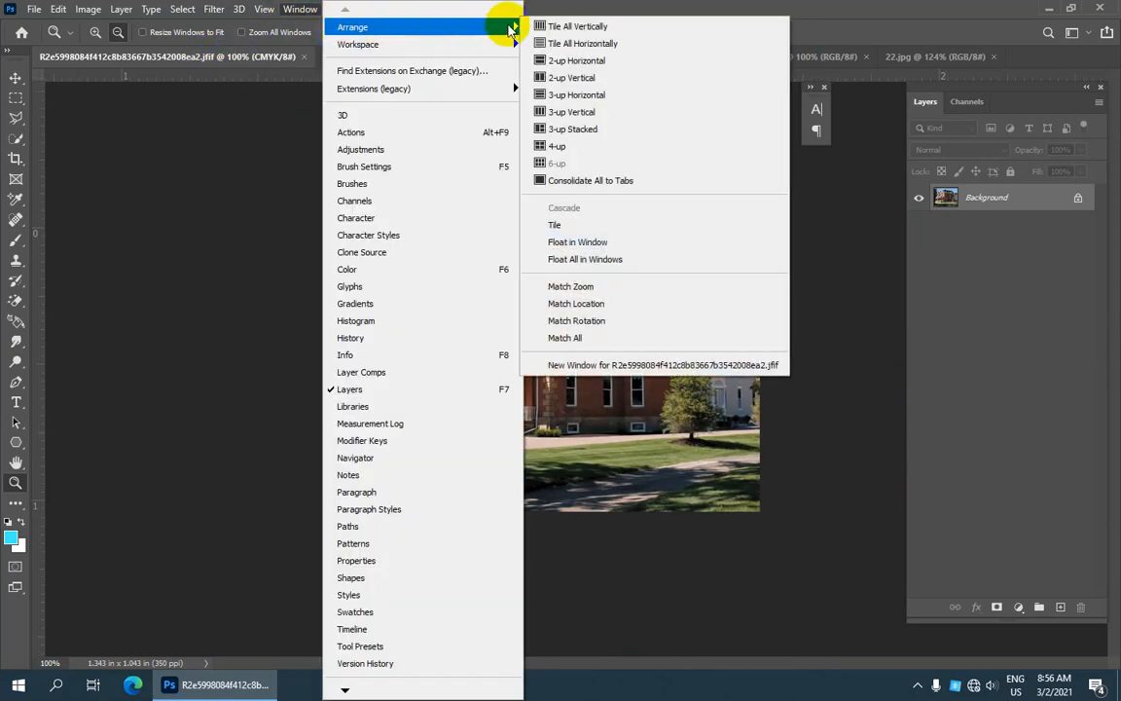
pyautogui.moveTo(358, 44)
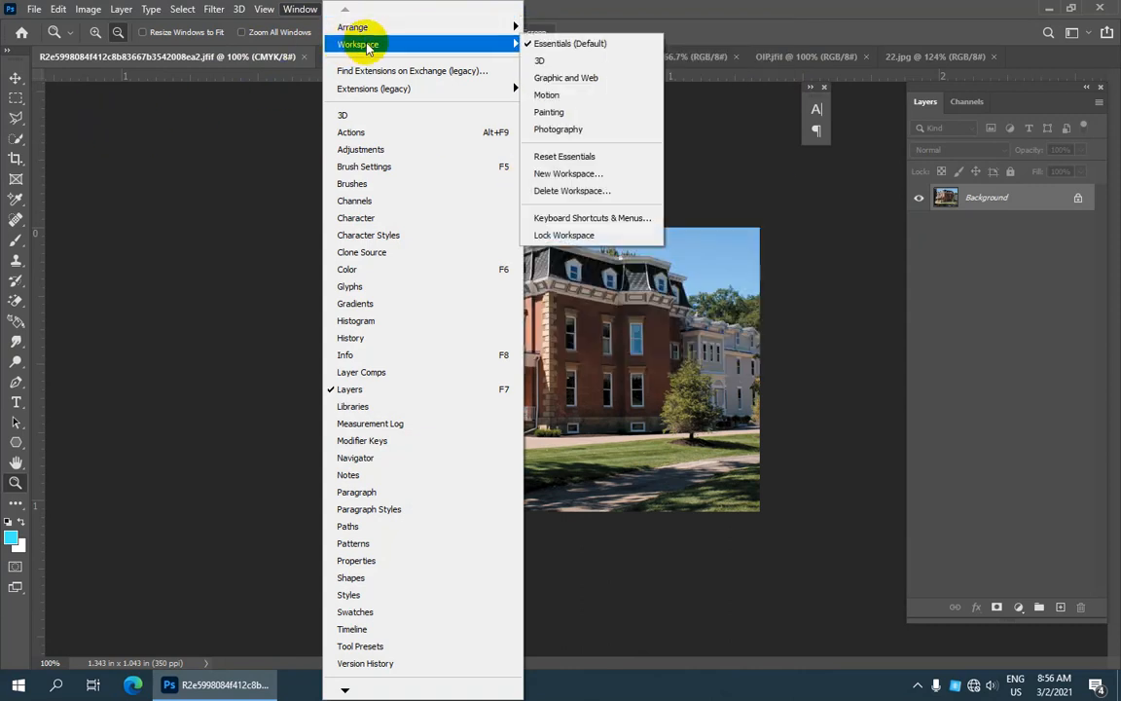
pyautogui.click(221, 84)
# Switch to the 3D workspace.
pyautogui.click(317, 8)
pyautogui.moveTo(400, 43)
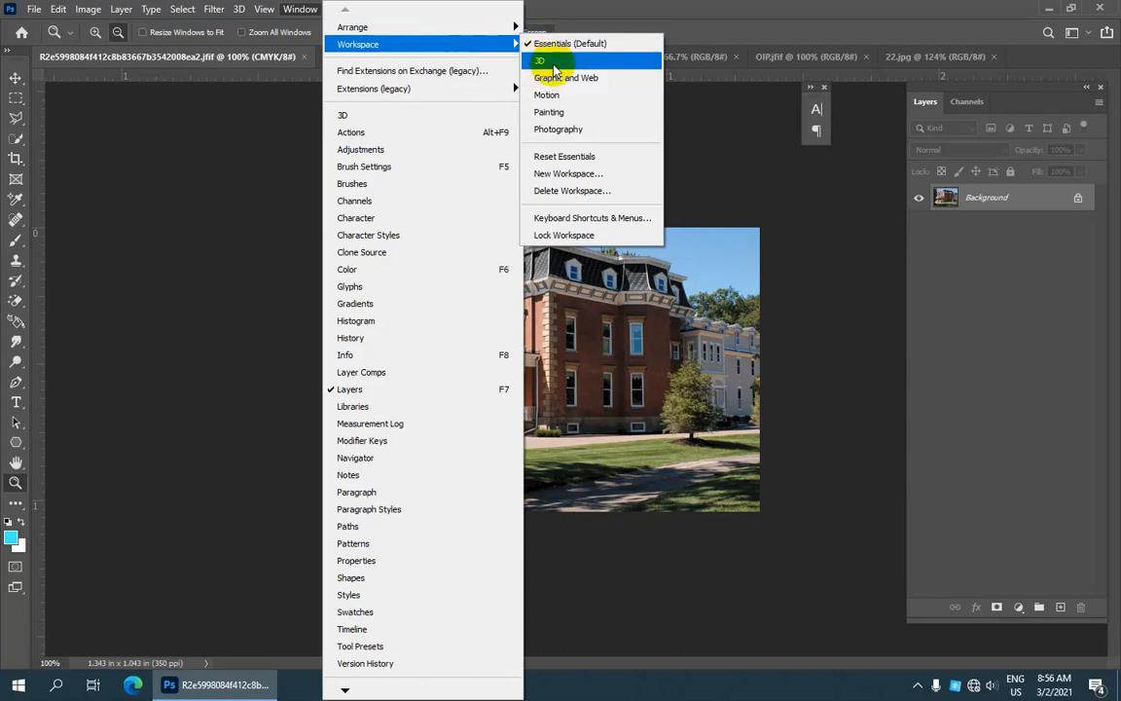
pyautogui.click(547, 62)
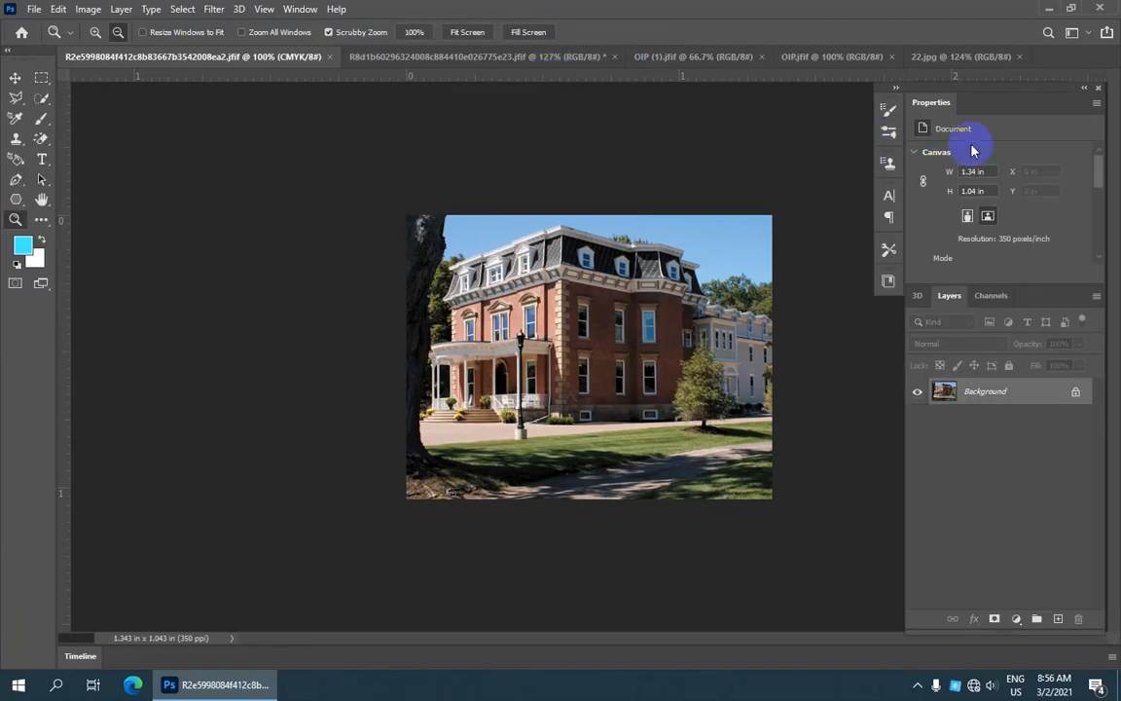
# Switch to the Motion workspace and zoom the brick mansion image in to 110%.
pyautogui.click(304, 9)
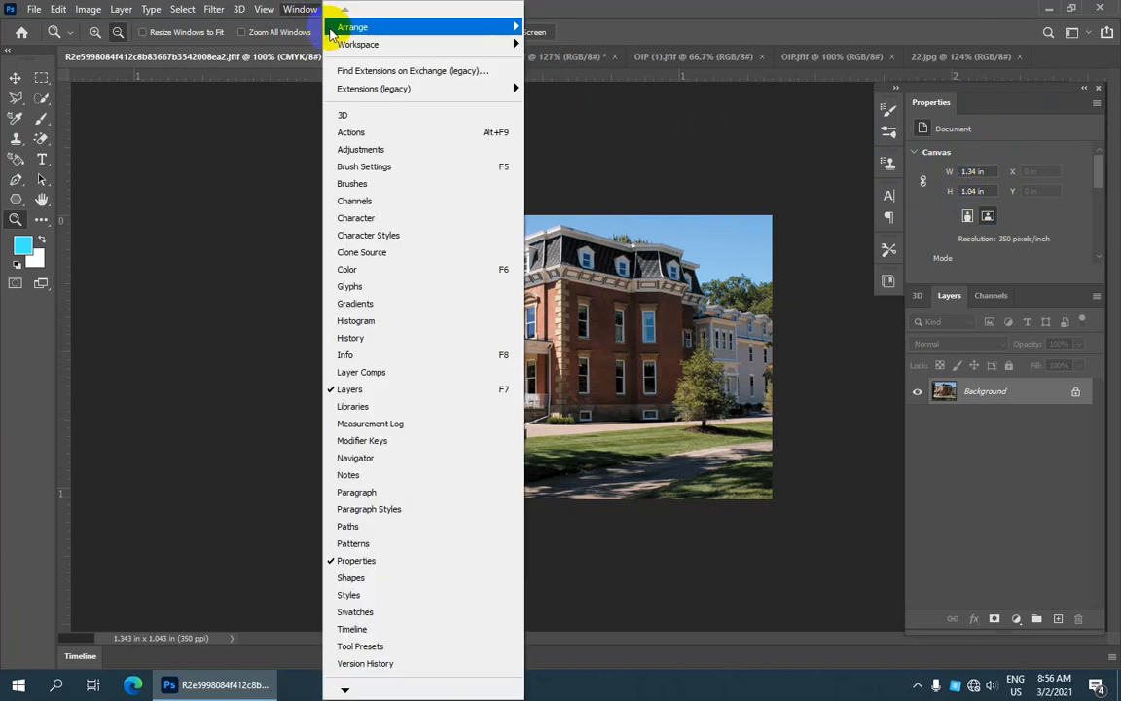
pyautogui.moveTo(438, 43)
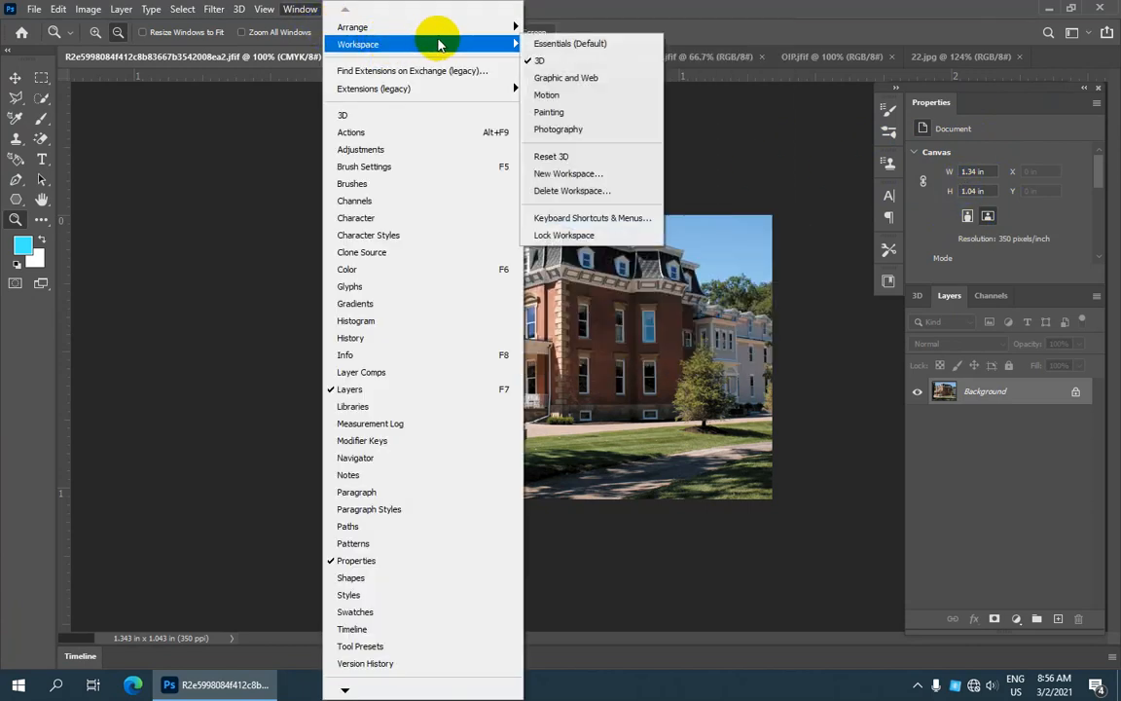
pyautogui.click(602, 98)
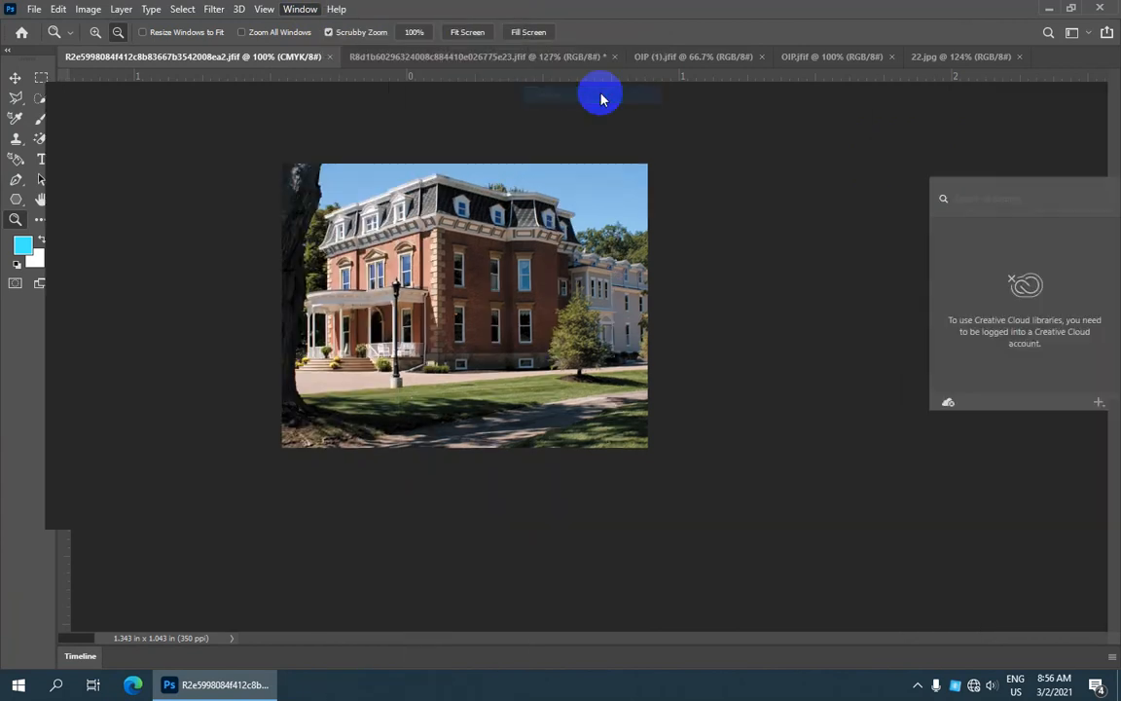
pyautogui.moveTo(561, 391); pyautogui.dragTo(566, 389)
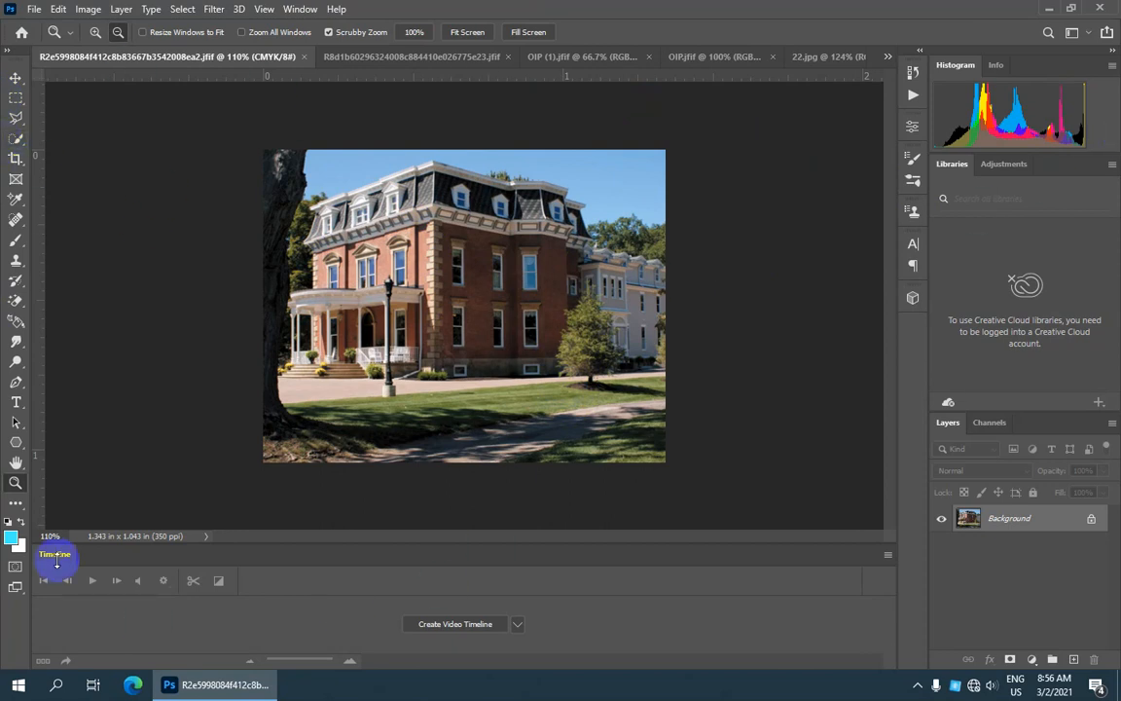
# Switch to the Photography workspace.
pyautogui.click(292, 10)
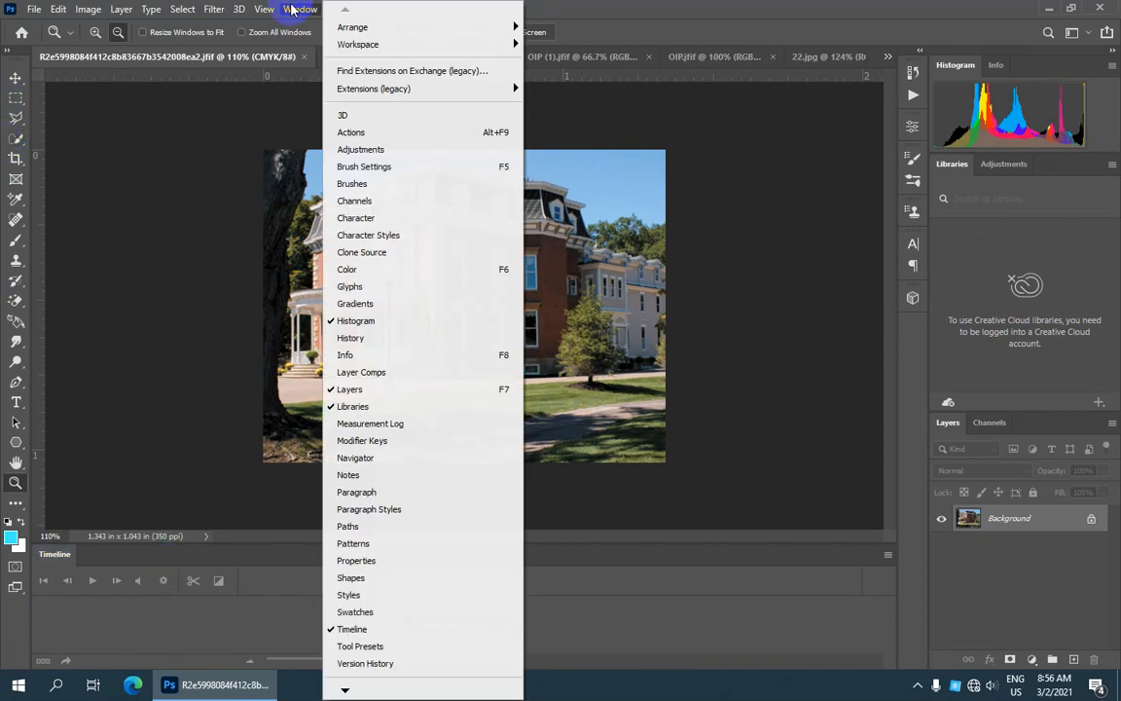
pyautogui.moveTo(419, 44)
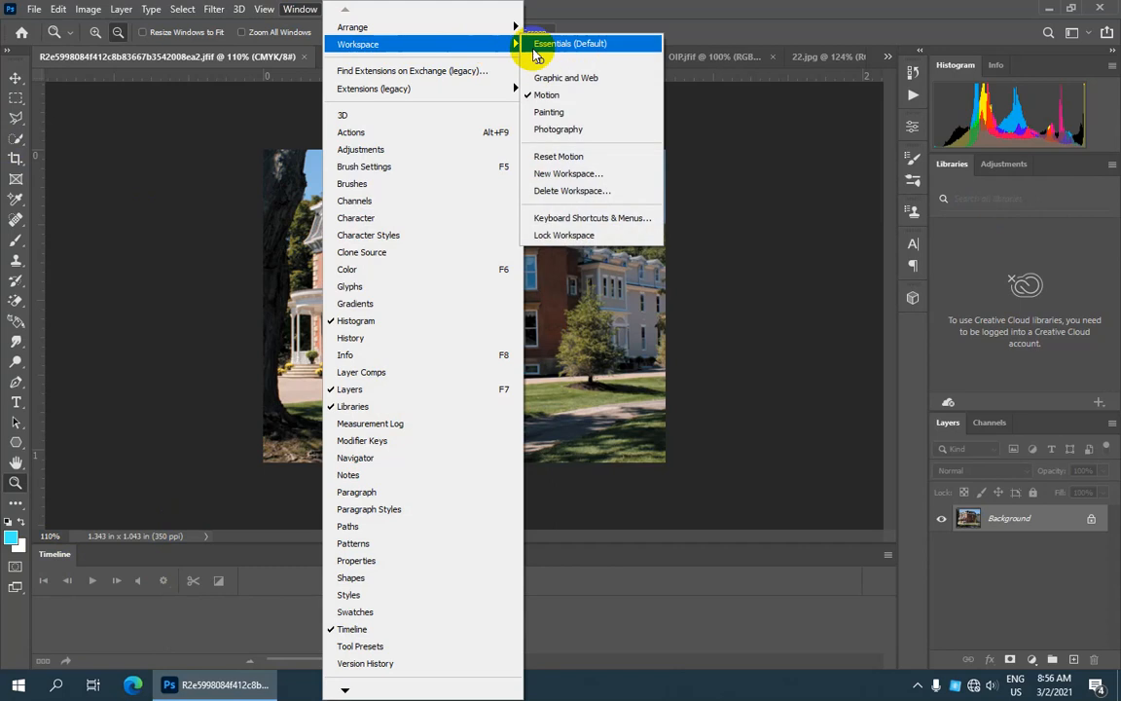
pyautogui.click(580, 134)
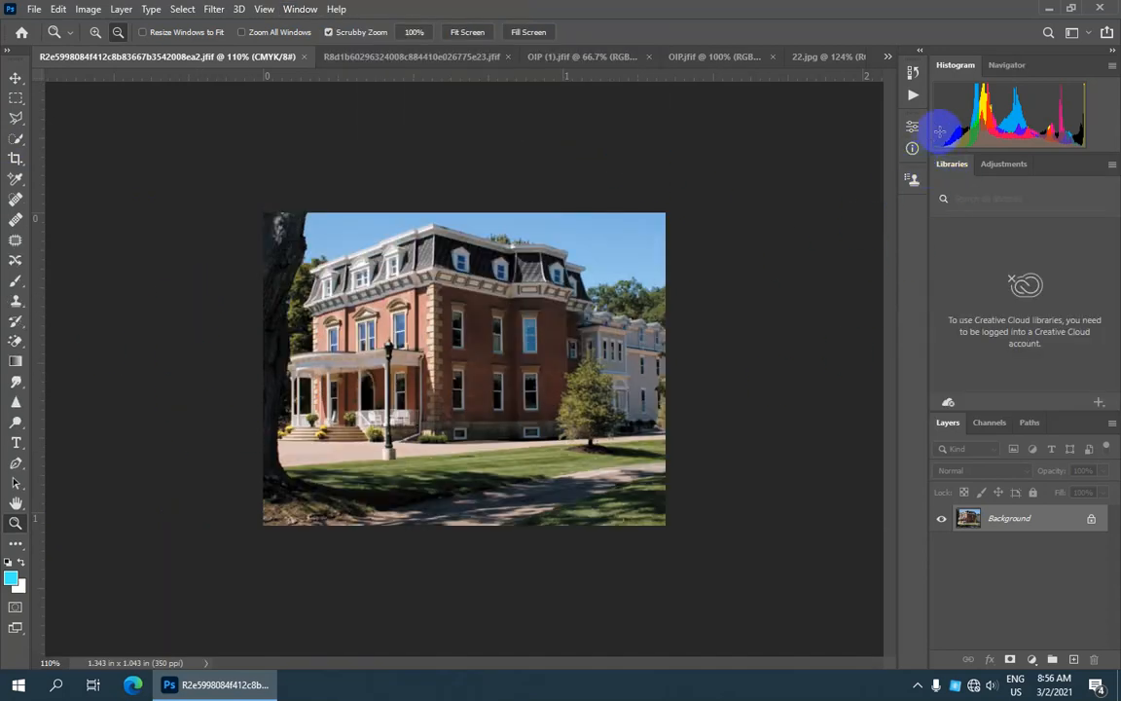
# Undock the Histogram, Libraries and Layers panel groups and float them over the document area.
pyautogui.moveTo(1041, 60); pyautogui.dragTo(526, 145)
pyautogui.moveTo(1060, 62); pyautogui.dragTo(252, 164)
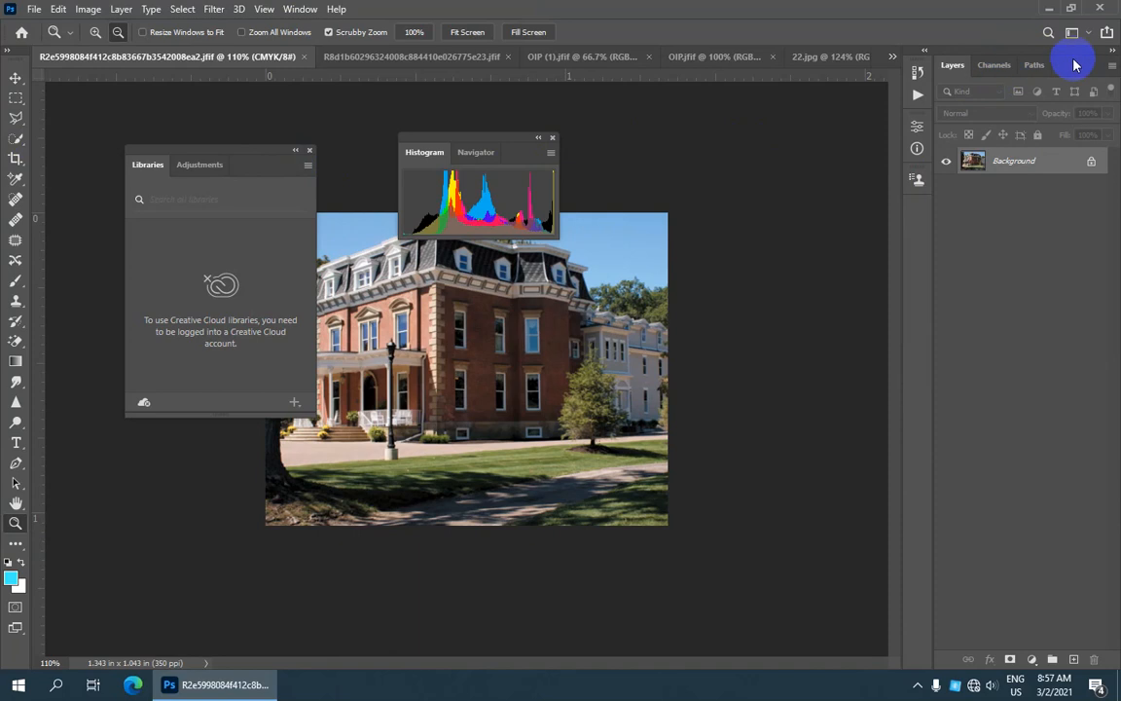
pyautogui.moveTo(1000, 62); pyautogui.dragTo(818, 111)
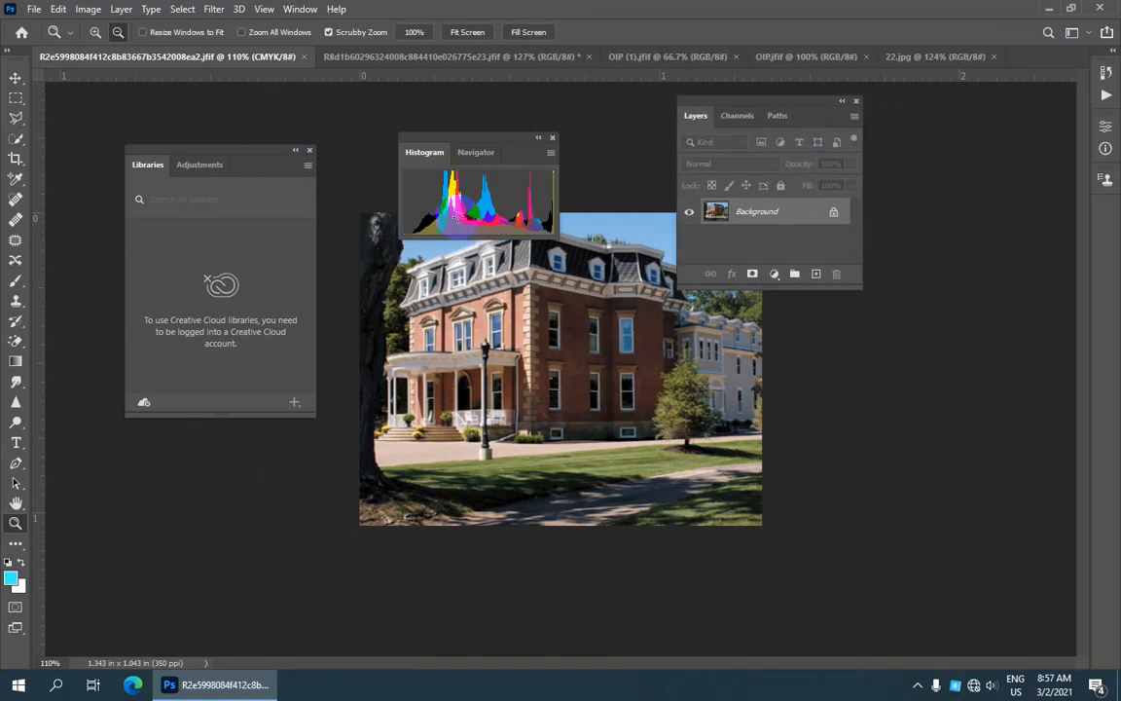
# Switch back to the Essentials (Default) workspace and zoom the brick mansion image out to 100%.
pyautogui.click(299, 10)
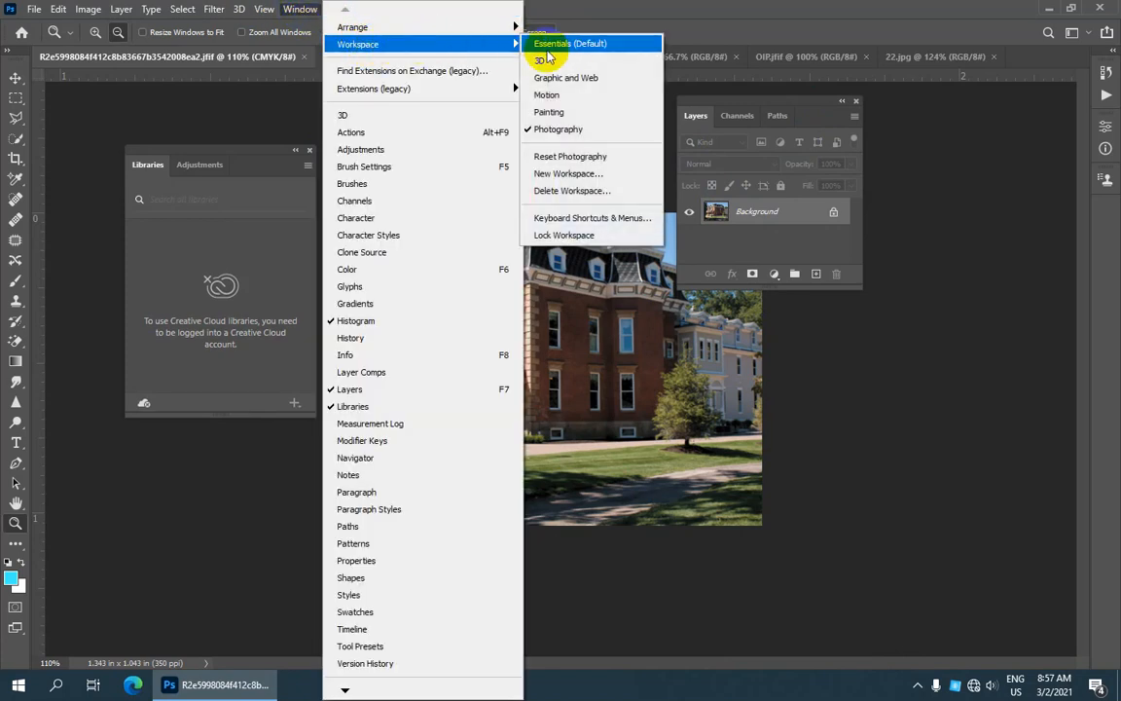
pyautogui.click(623, 48)
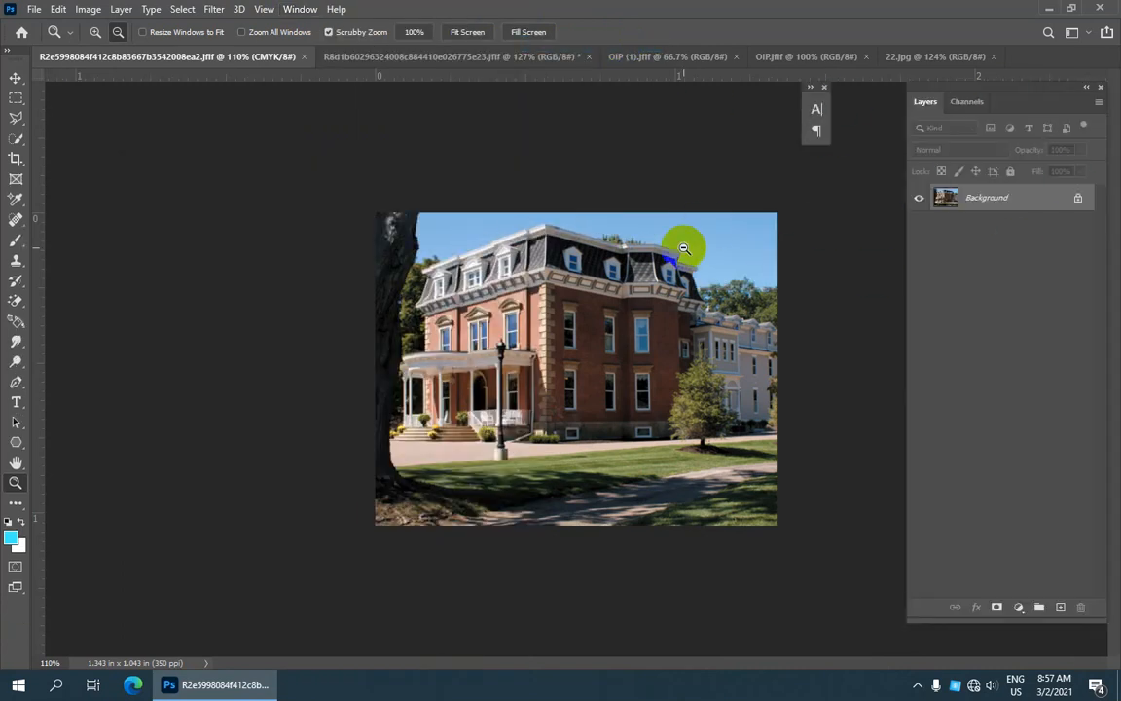
pyautogui.scroll(-2, 683, 249)
pyautogui.scroll(2, 683, 246)
pyautogui.scroll(-1, 473, 213)
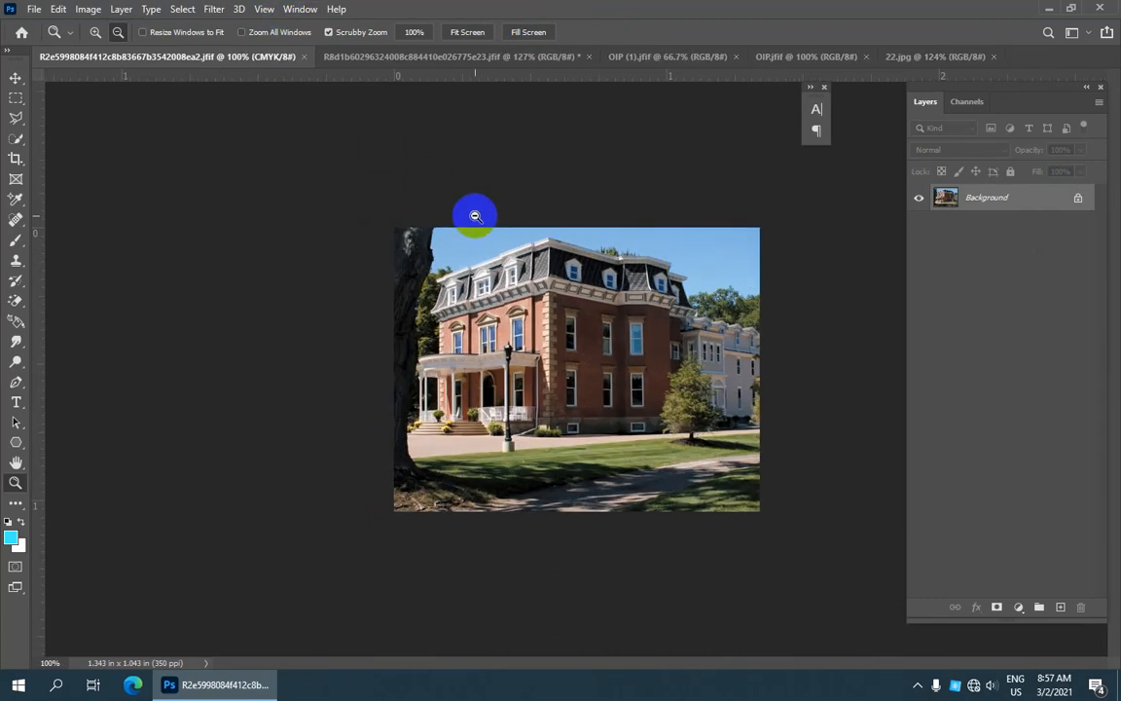
# Activate the Move tool, reset the Essentials workspace, and view the brick mansion image at 100%.
pyautogui.click(14, 80)
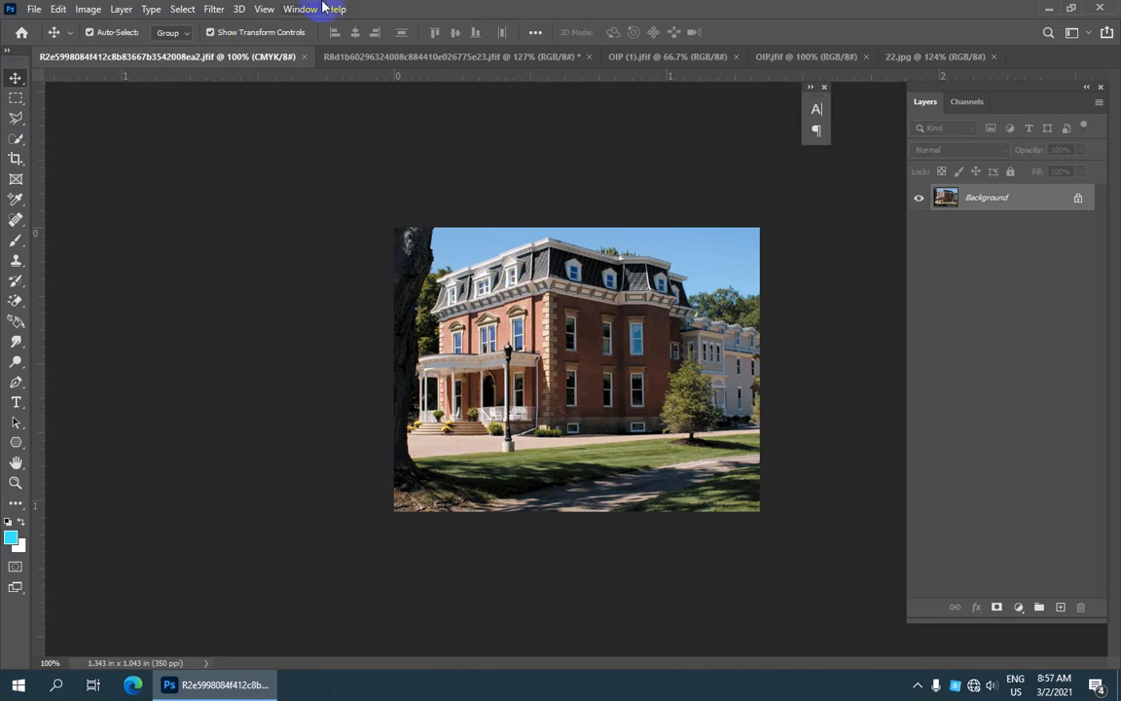
pyautogui.click(291, 11)
pyautogui.moveTo(363, 45)
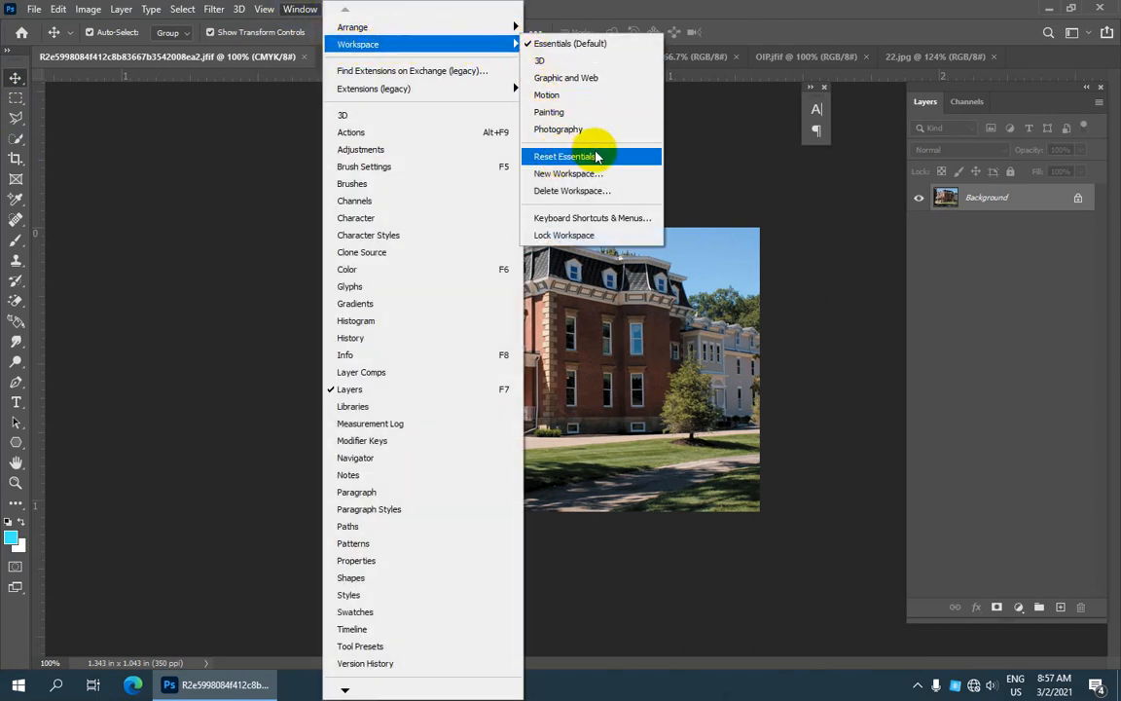
pyautogui.click(596, 158)
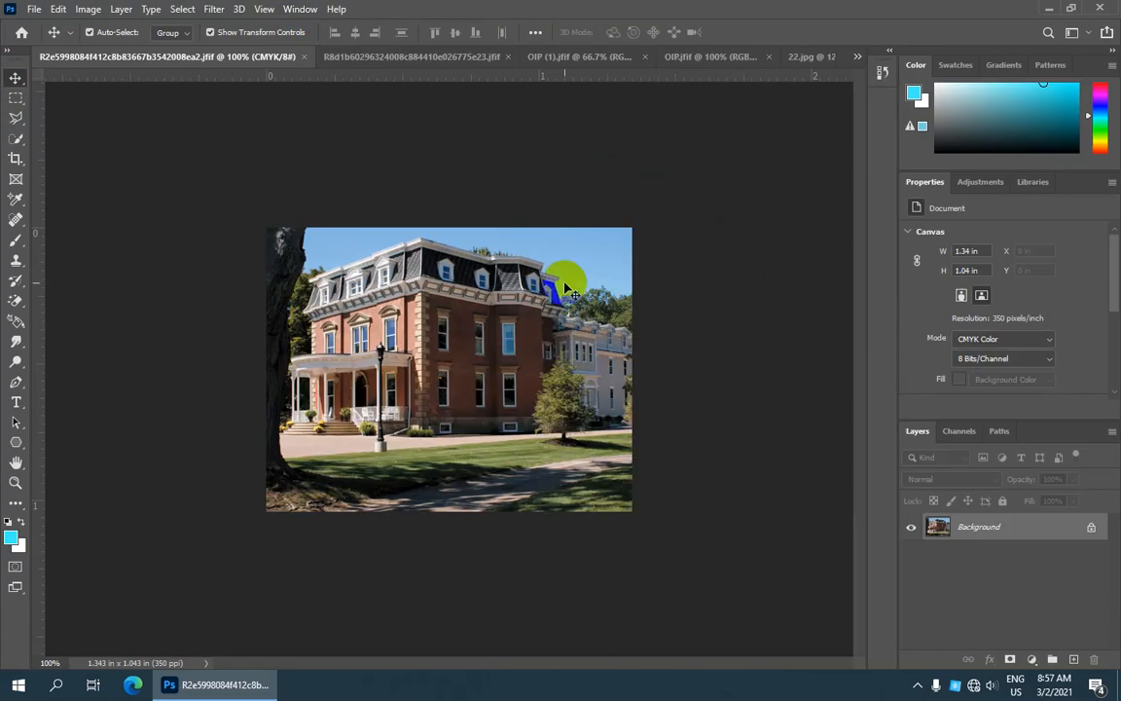
pyautogui.scroll(-1, 467, 310)
pyautogui.scroll(2, 467, 310)
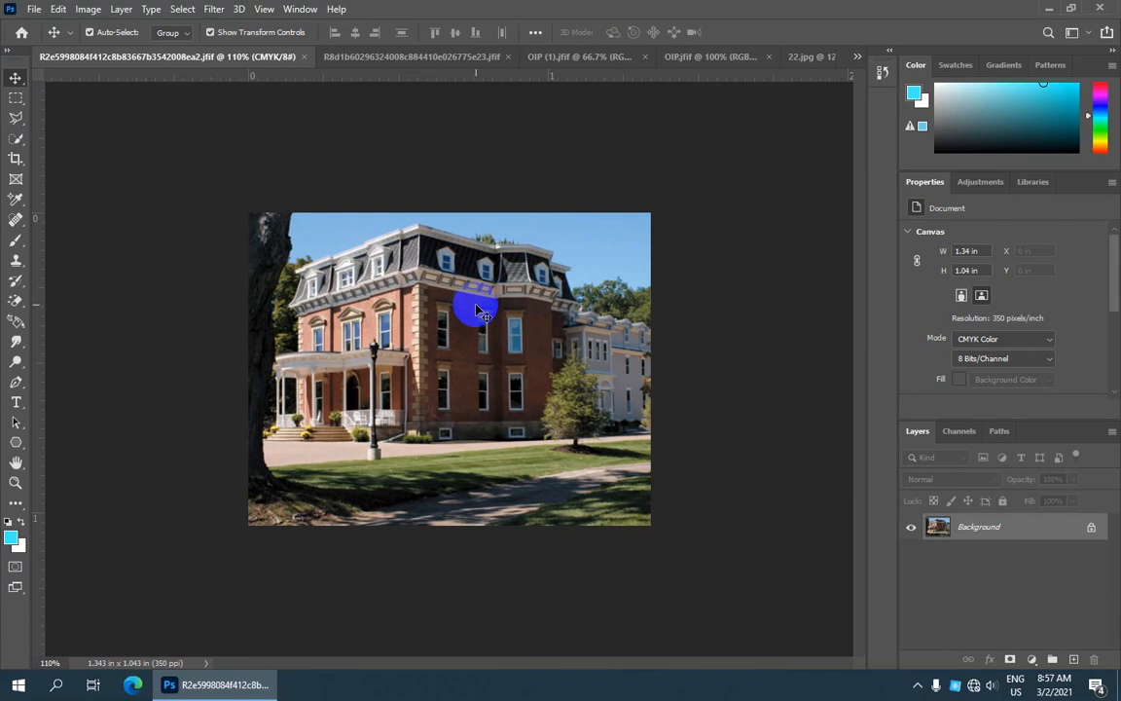
pyautogui.hotkey('ctrl', '1')
pyautogui.click(304, 9)
pyautogui.click(297, 11)
pyautogui.click(297, 11)
pyautogui.moveTo(352, 43)
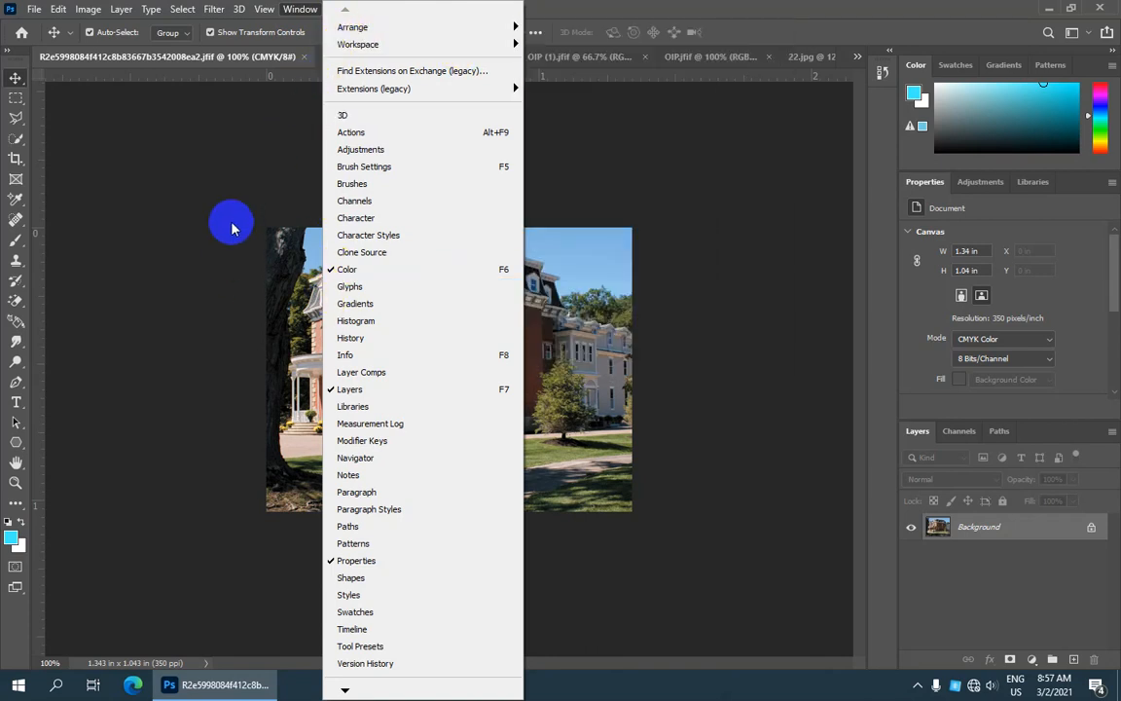
pyautogui.click(225, 168)
pyautogui.click(265, 9)
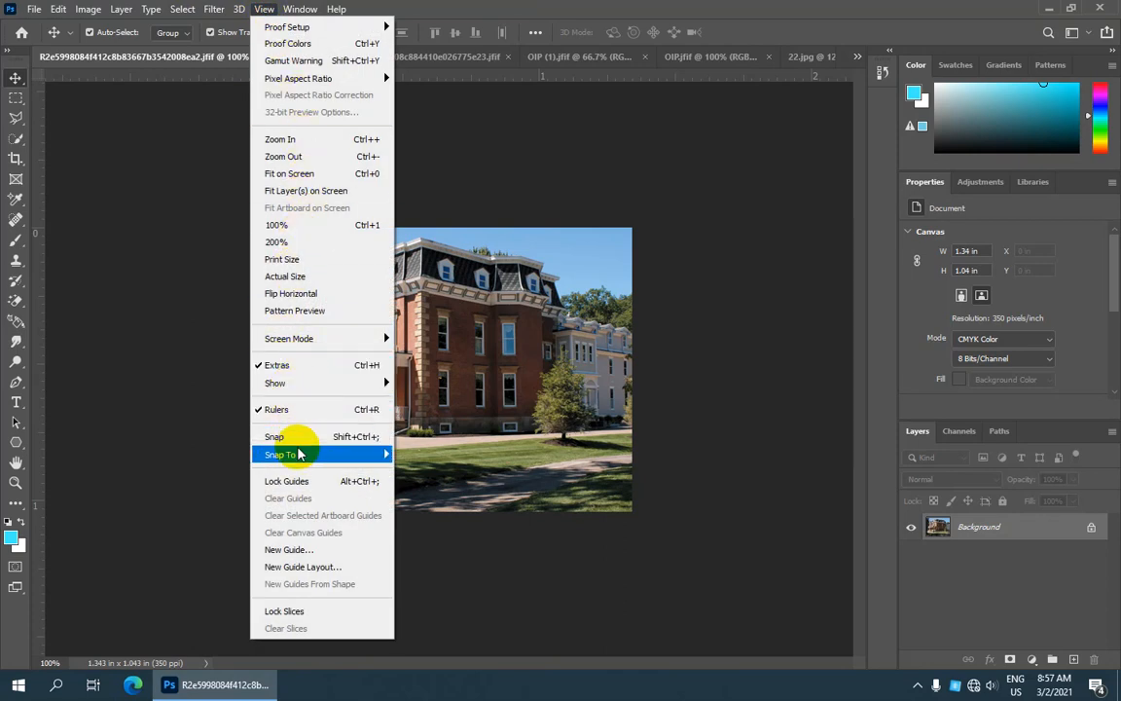
pyautogui.click(500, 395)
# Place three horizontal guides across the mansion's upper windows, porch roof and lower windows, and zoom in to 121%.
pyautogui.moveTo(451, 75); pyautogui.dragTo(435, 318)
pyautogui.moveTo(453, 76); pyautogui.dragTo(388, 356)
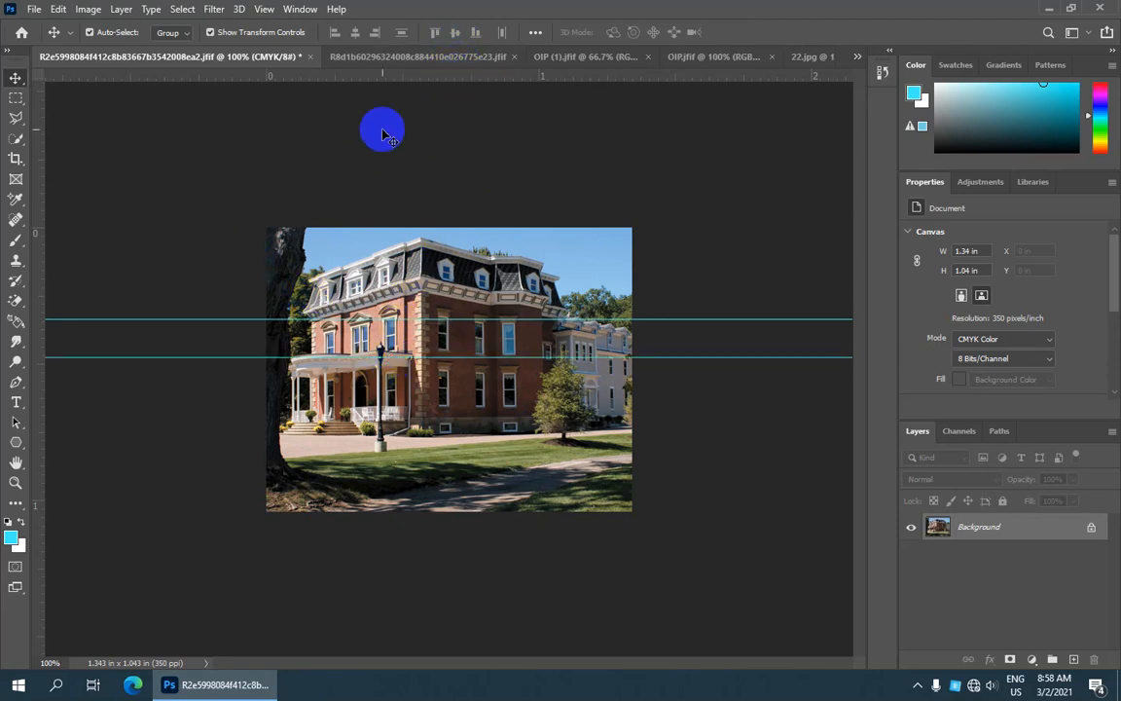
pyautogui.moveTo(476, 77); pyautogui.dragTo(465, 400)
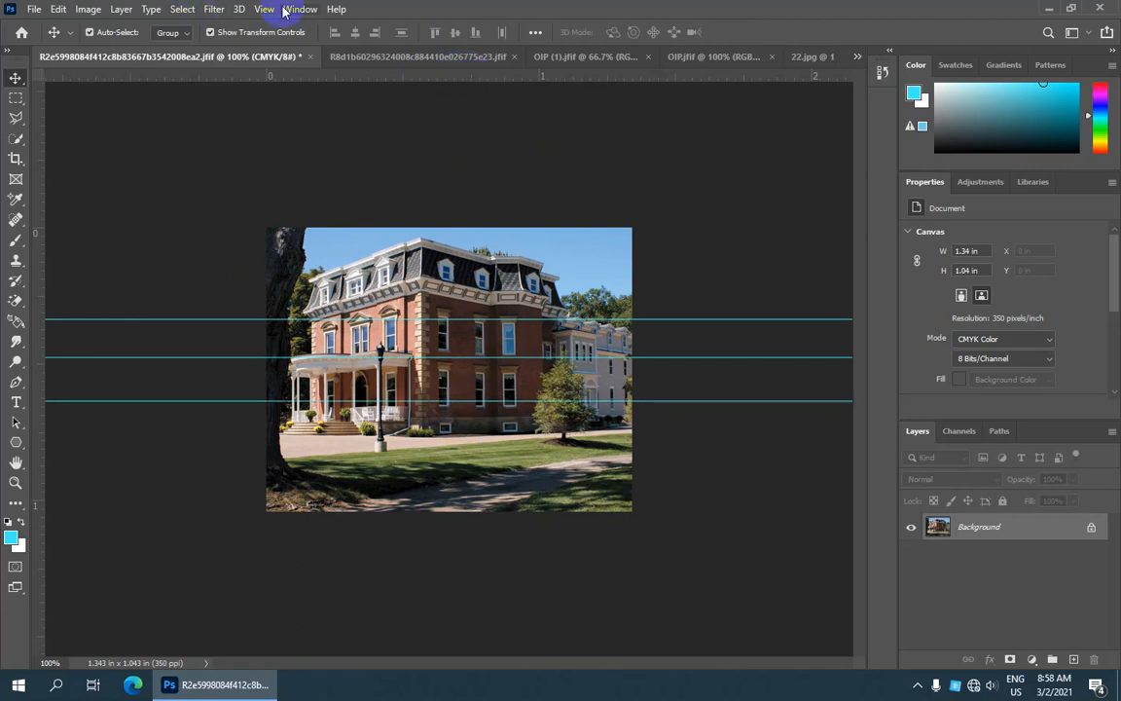
pyautogui.scroll(2, 534, 353)
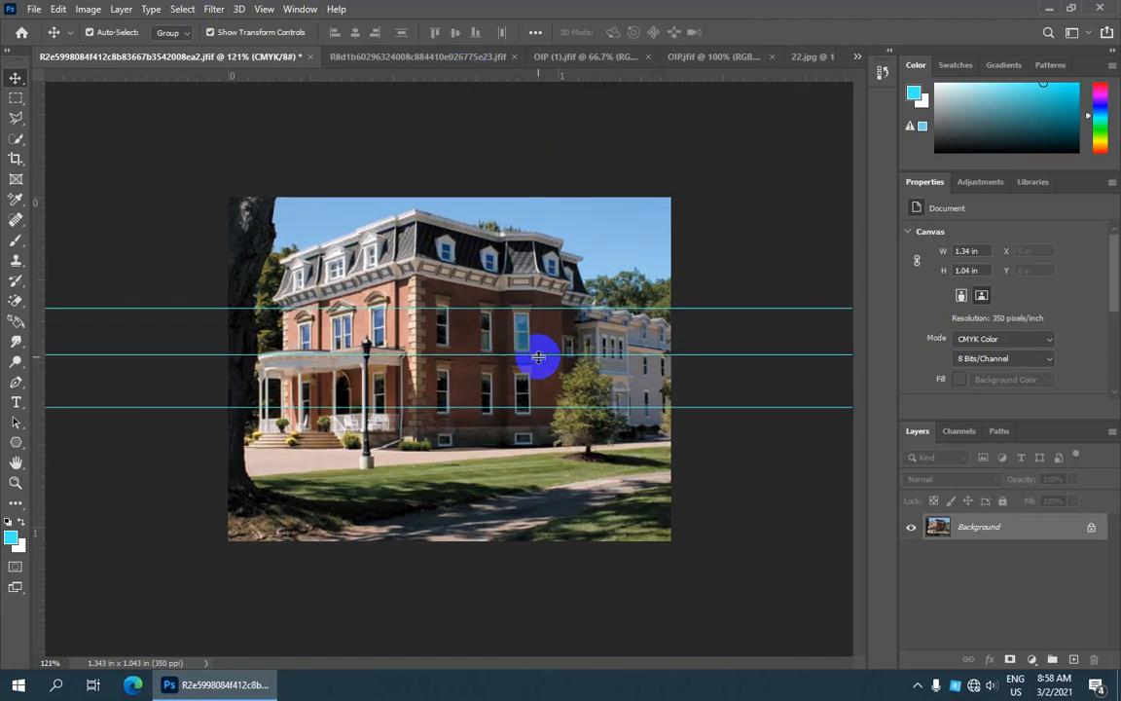
pyautogui.click(263, 10)
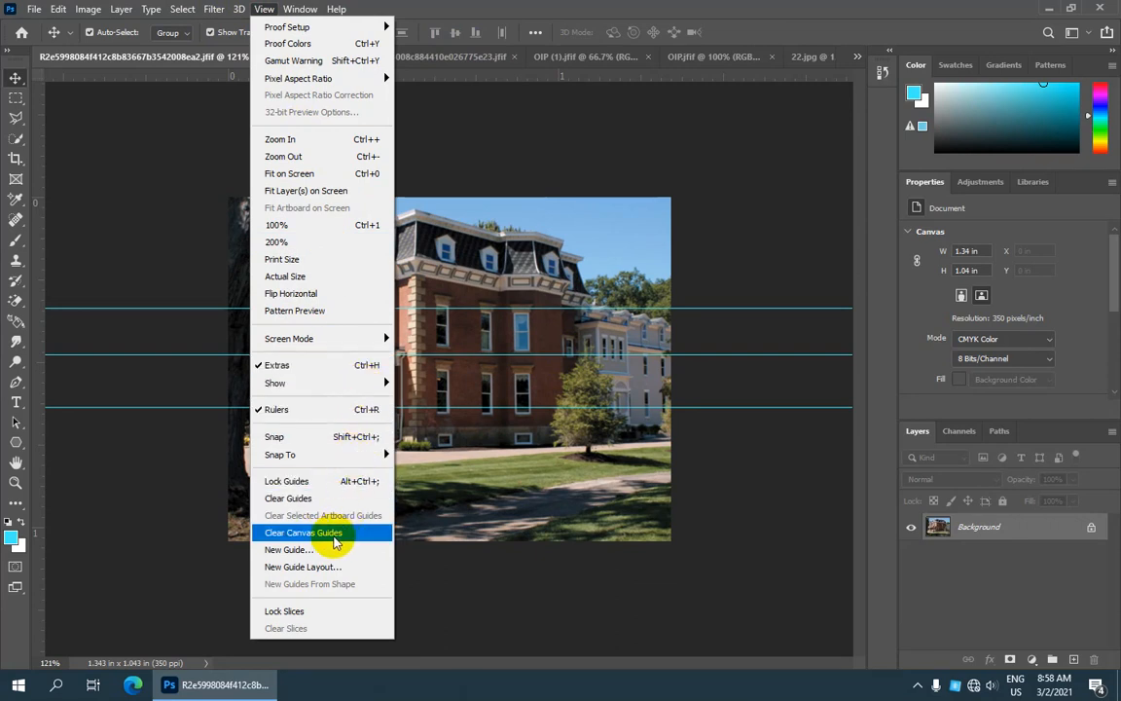
pyautogui.click(466, 448)
pyautogui.click(271, 323)
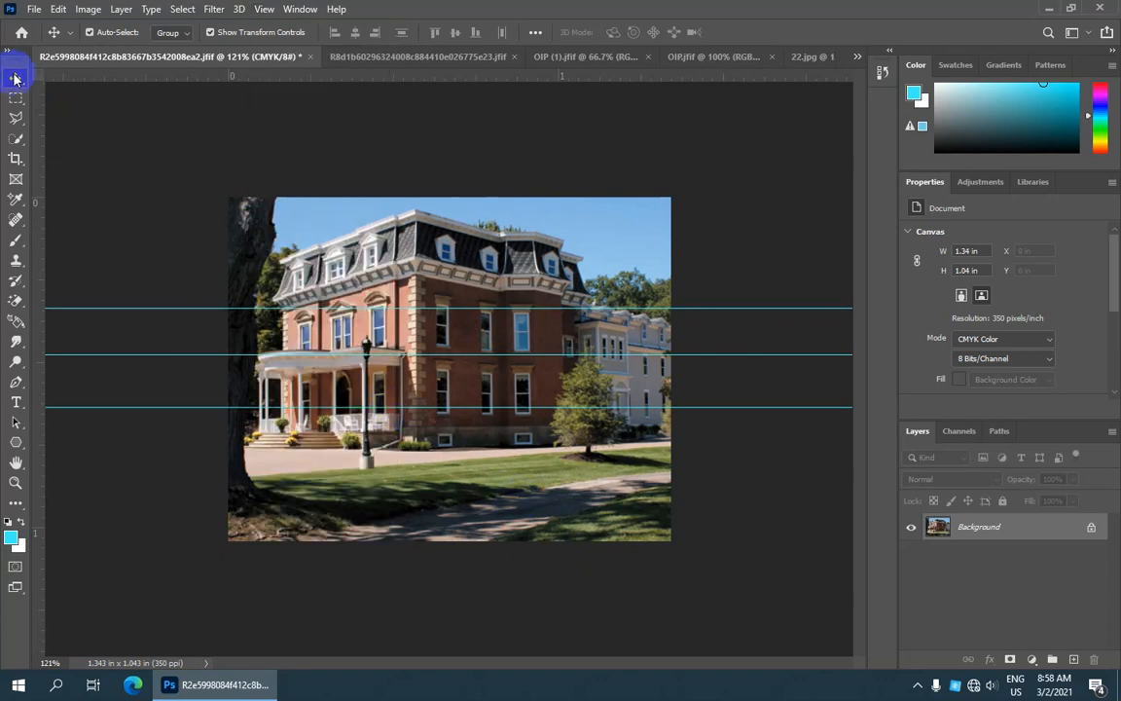
pyautogui.click(366, 357)
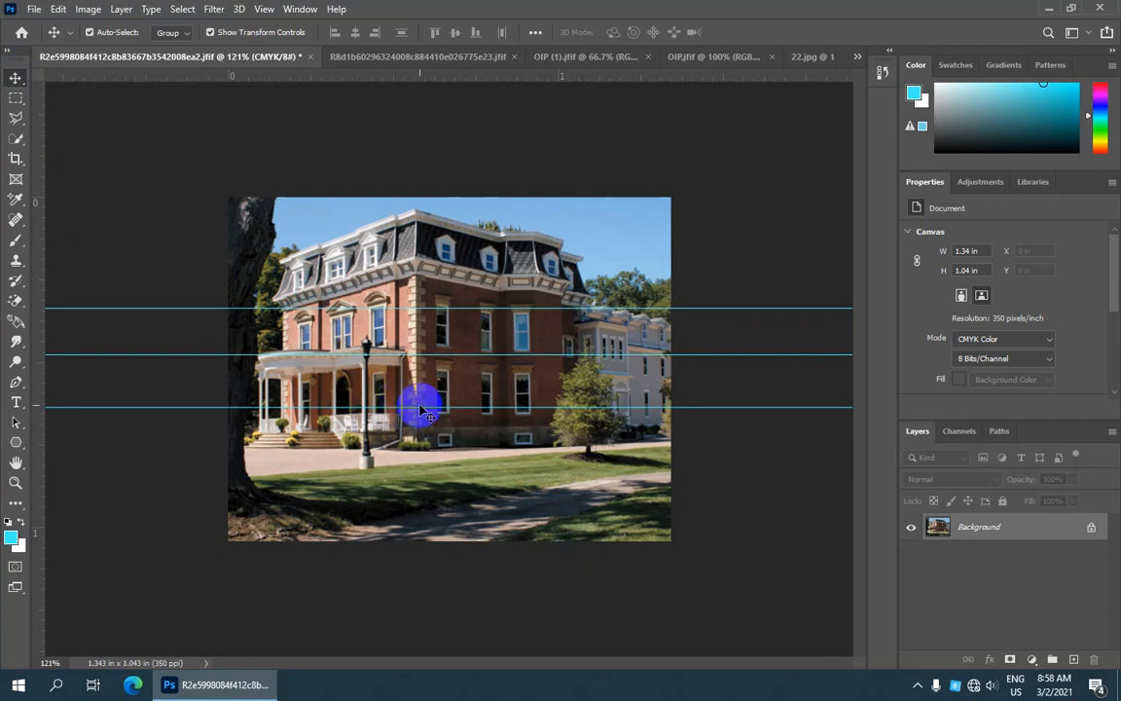
# Remove the lowest horizontal guide, the one across the mansion's lower windows.
pyautogui.moveTo(420, 409); pyautogui.dragTo(433, 68)
pyautogui.click(403, 148)
pyautogui.hotkey('ctrl', '-')
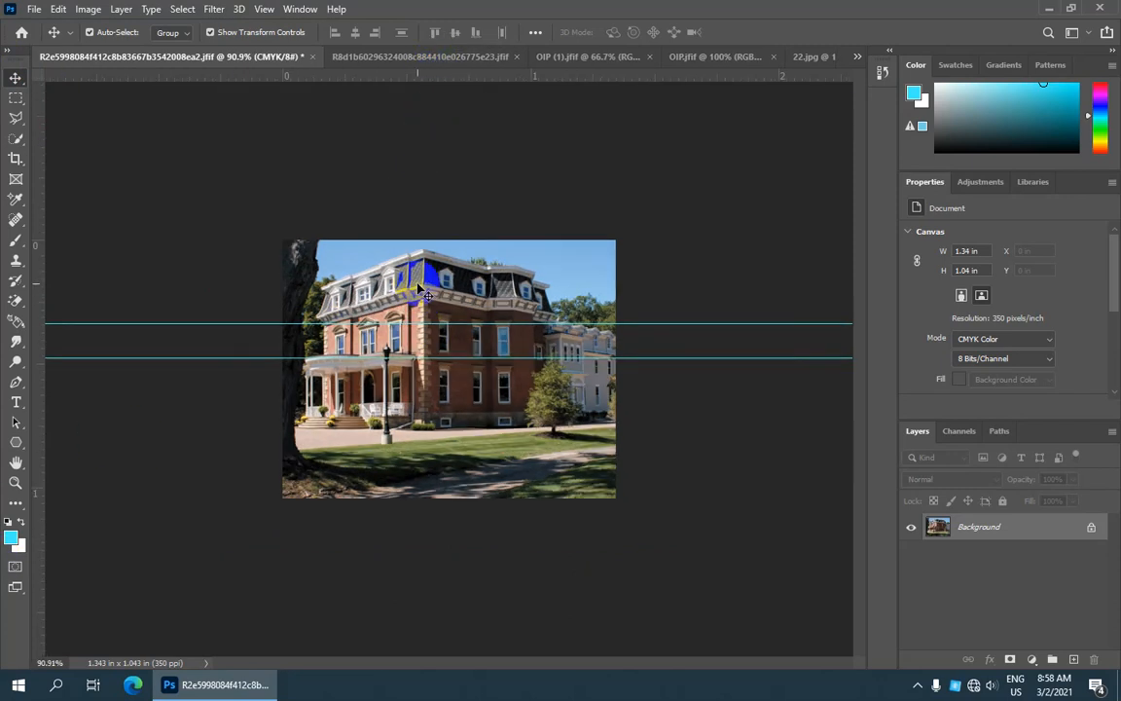
pyautogui.scroll(4, 440, 321)
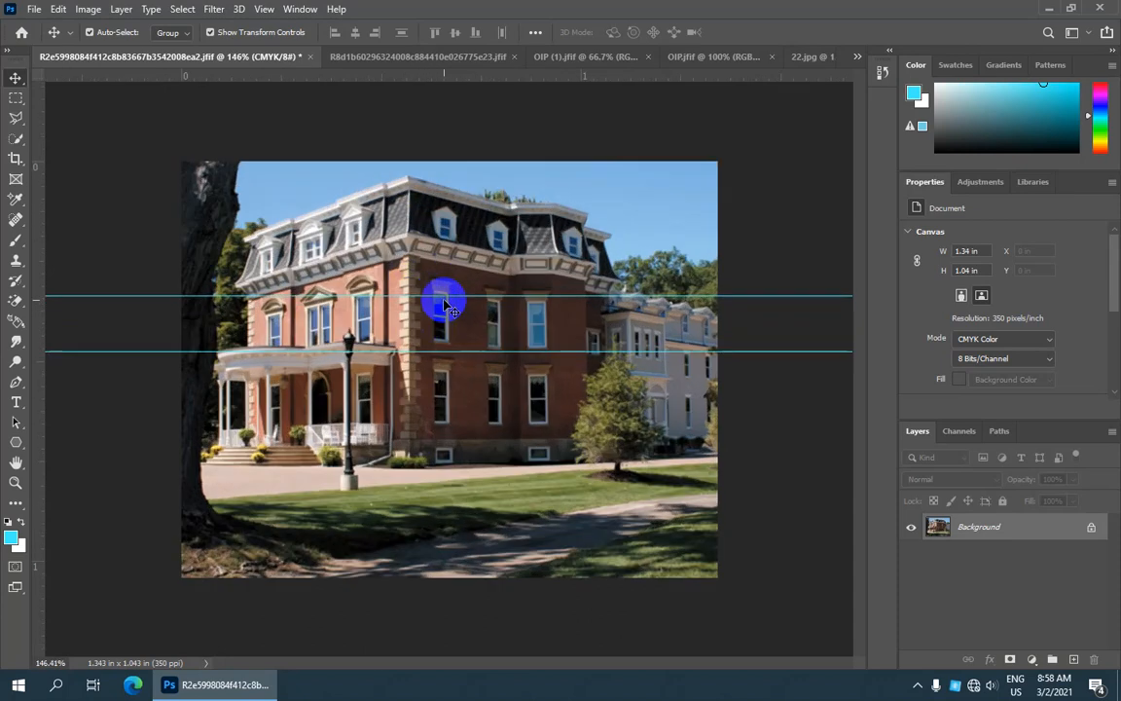
# Move the upper horizontal guide up to the dormer windows and place two vertical guides on either side of the mansion's front corner.
pyautogui.moveTo(452, 295); pyautogui.dragTo(429, 232)
pyautogui.moveTo(40, 199); pyautogui.dragTo(391, 250)
pyautogui.moveTo(41, 177); pyautogui.dragTo(456, 225)
# Create a new guide with Vertical orientation at position 5.
pyautogui.click(265, 9)
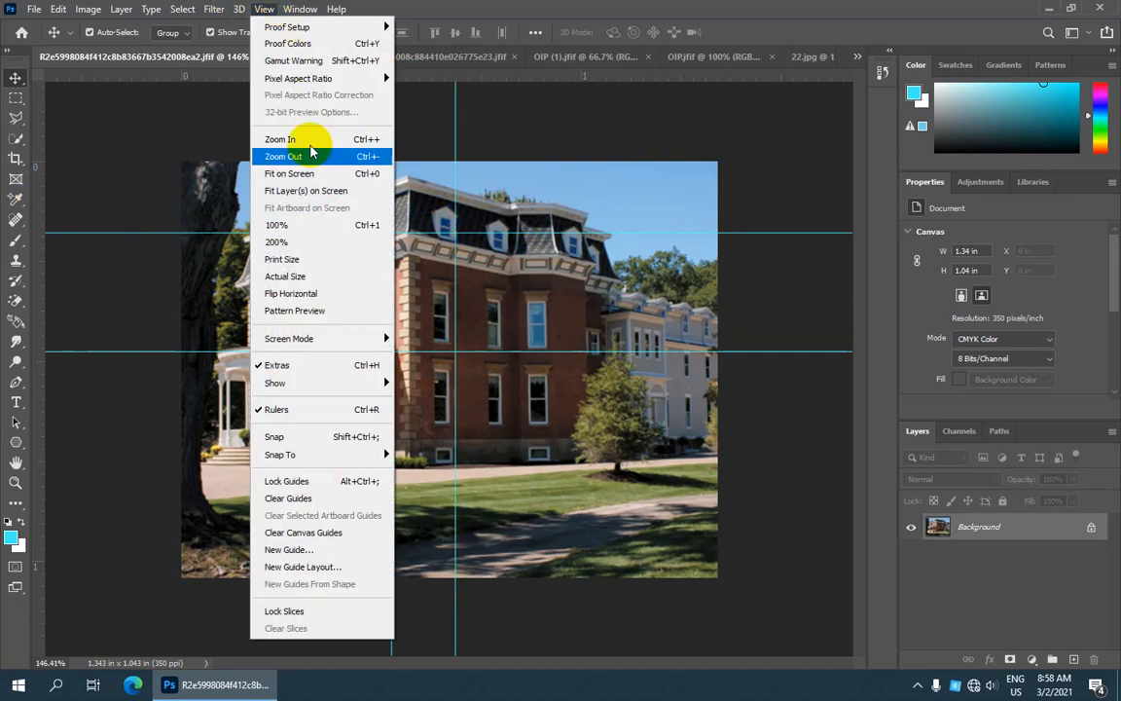
pyautogui.click(292, 551)
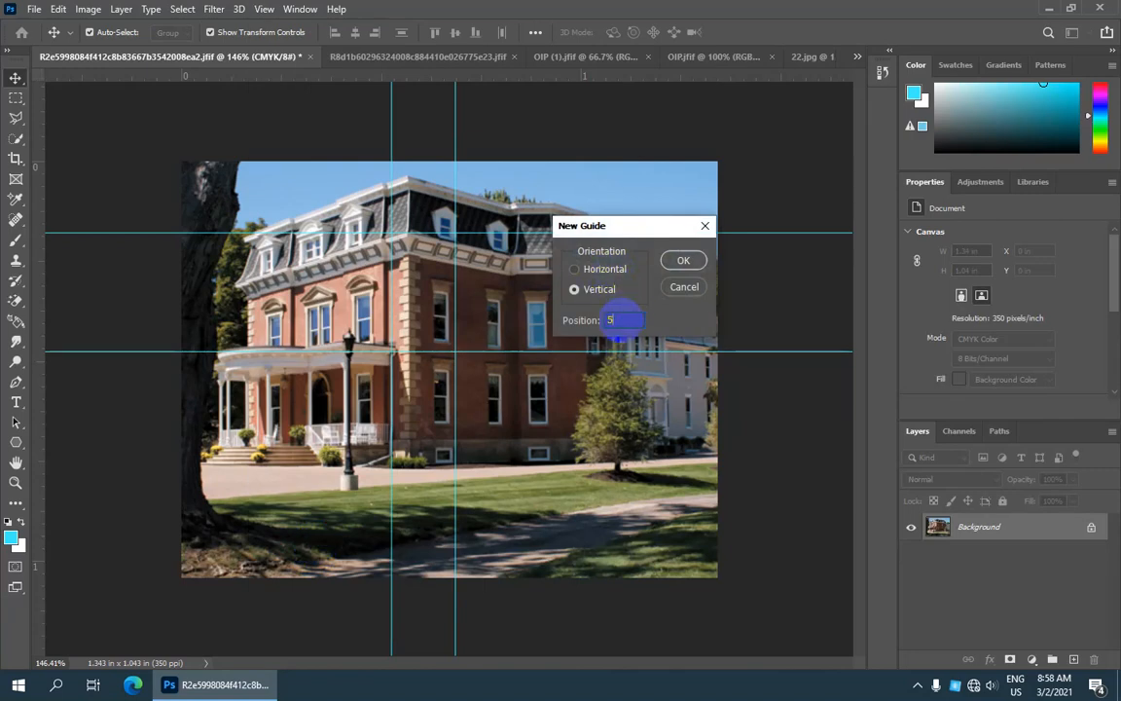
pyautogui.click(682, 265)
pyautogui.scroll(-1, 416, 350)
pyautogui.scroll(1, 417, 350)
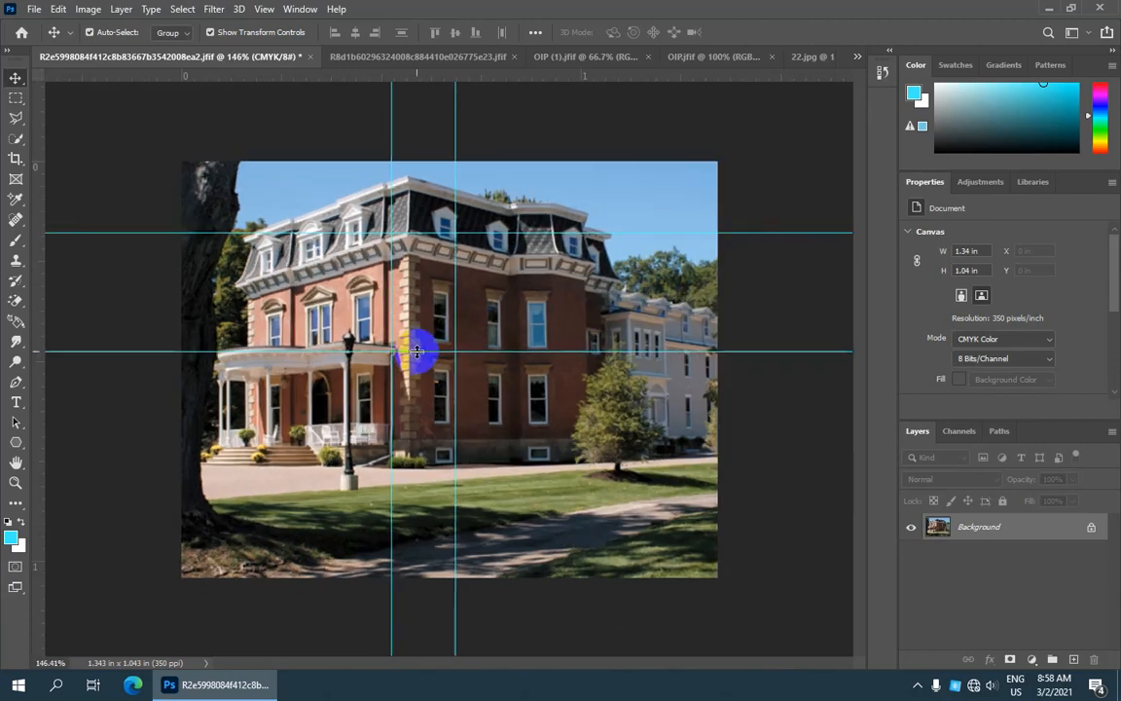
# Clear all guides and create a new vertical guide at position 5 again.
pyautogui.click(265, 9)
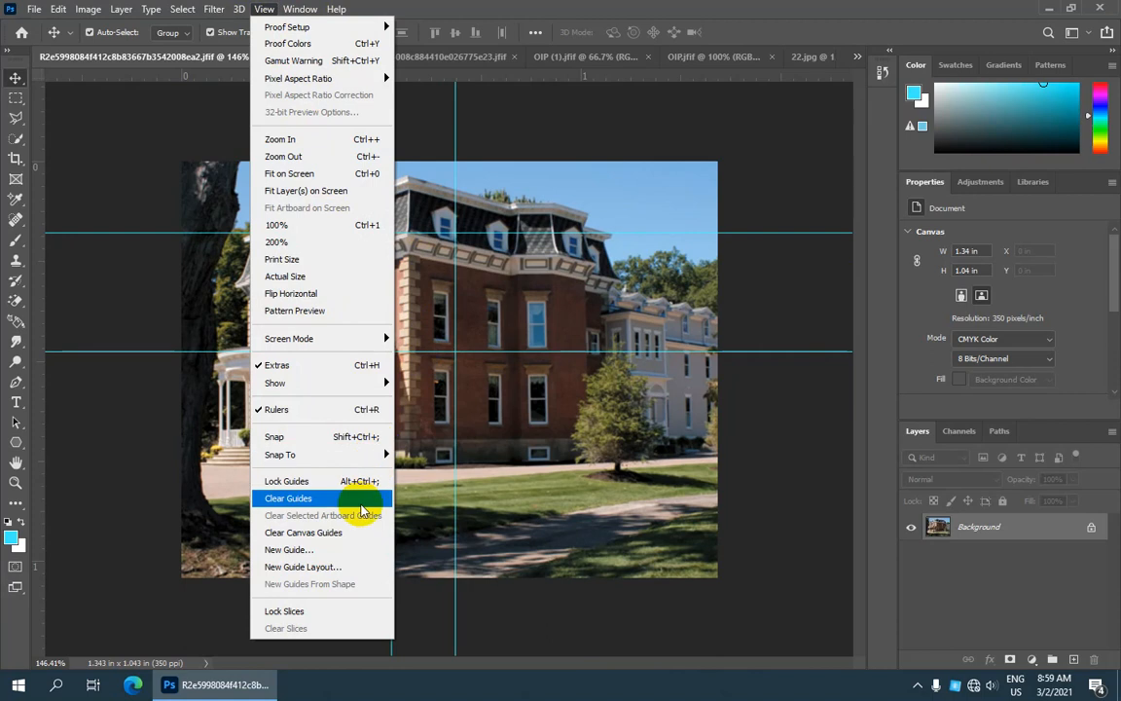
pyautogui.click(288, 499)
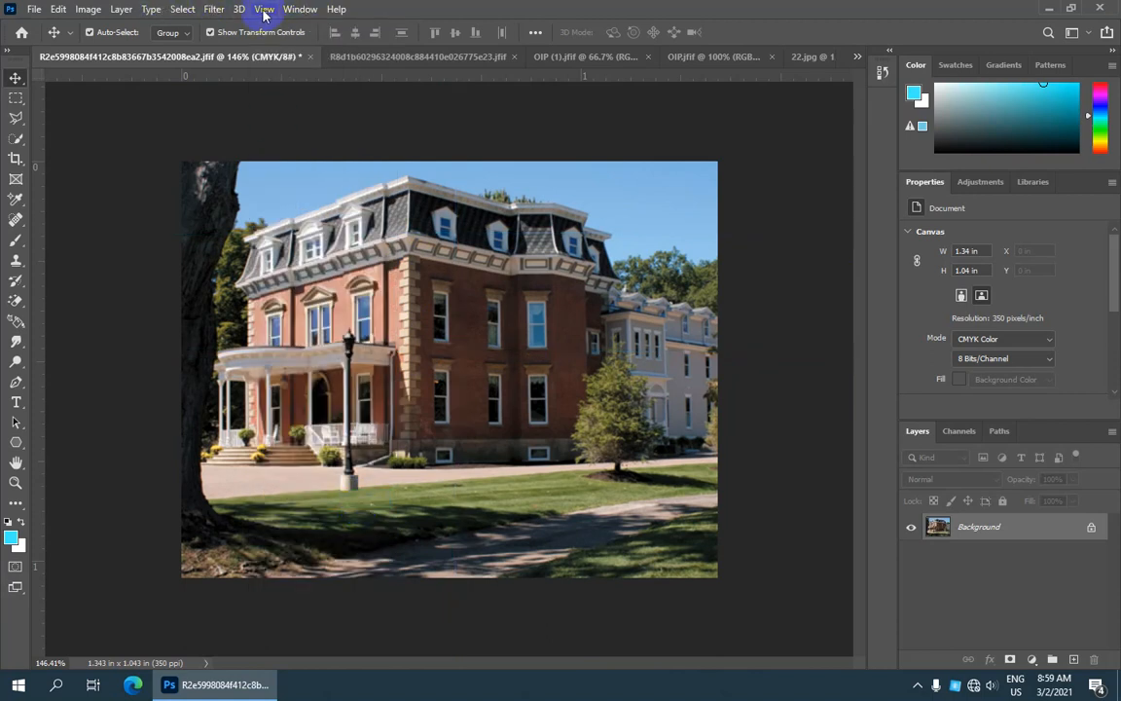
pyautogui.click(261, 8)
pyautogui.click(297, 543)
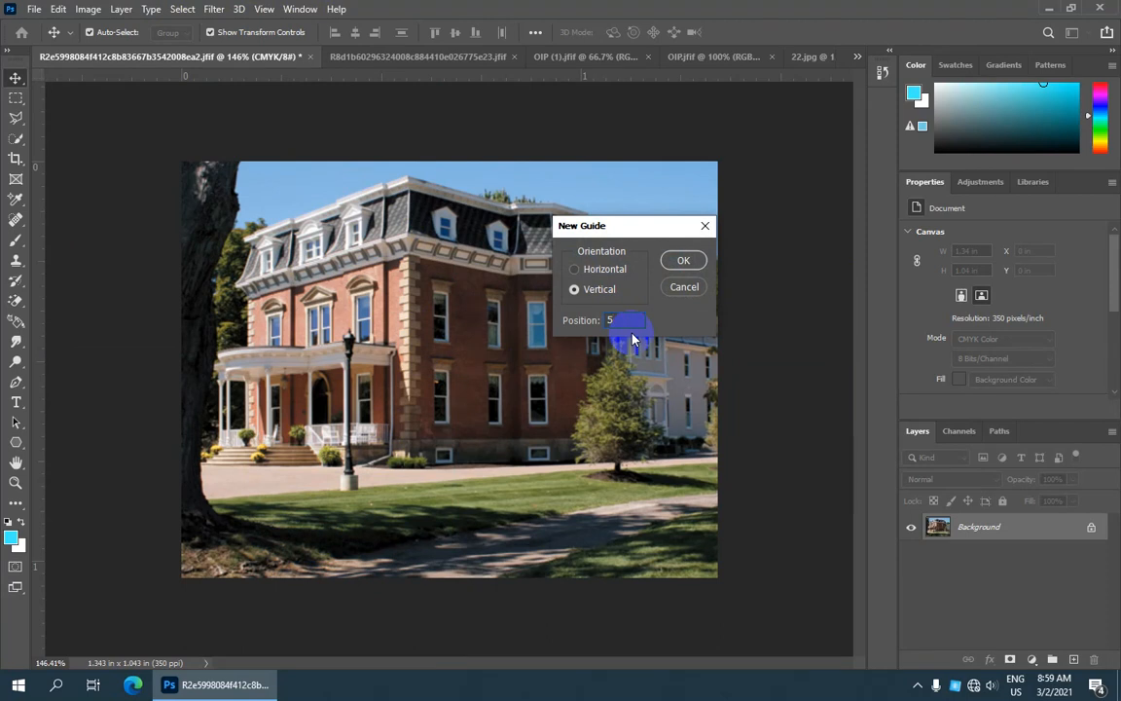
pyautogui.click(692, 263)
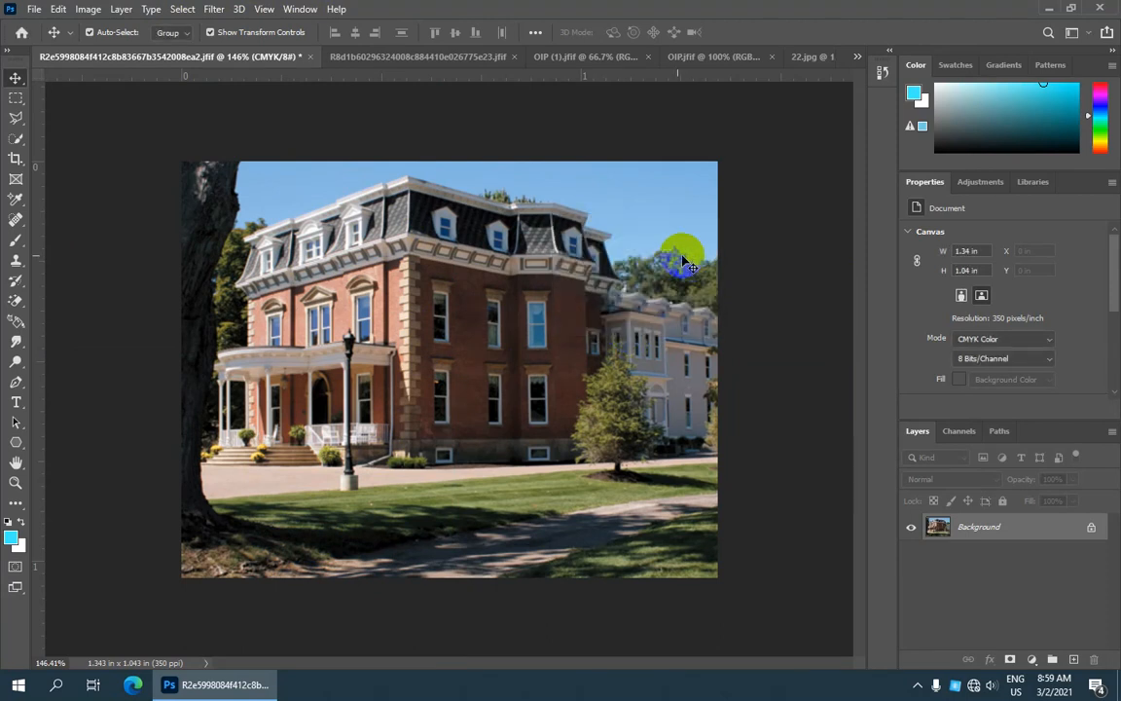
pyautogui.scroll(-1, 568, 246)
pyautogui.scroll(2, 565, 247)
pyautogui.scroll(-2, 565, 247)
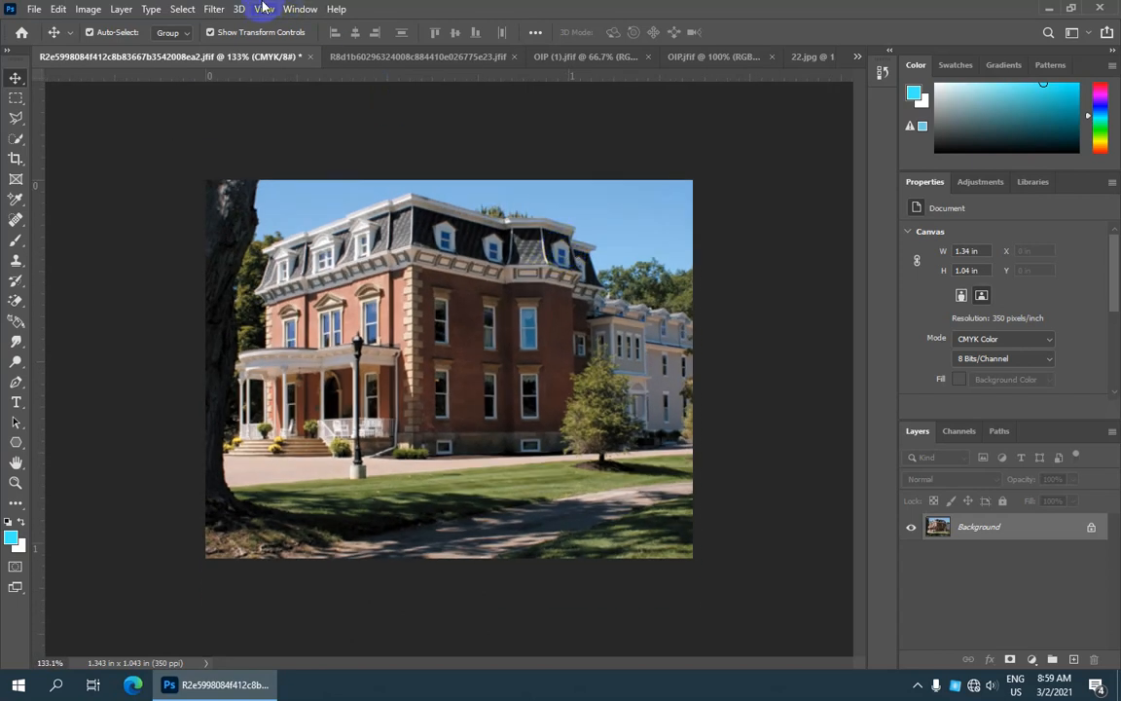
pyautogui.rightClick(275, 75)
pyautogui.click(252, 47)
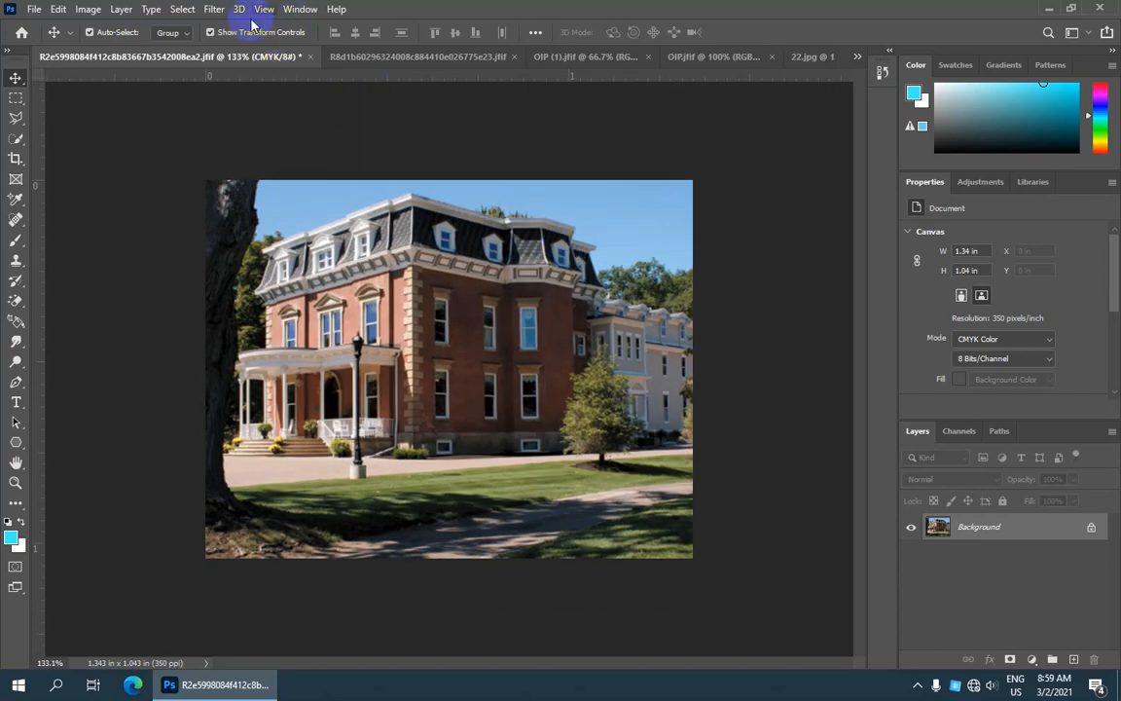
# Create a new vertical guide at position 50% of the mansion image.
pyautogui.click(262, 10)
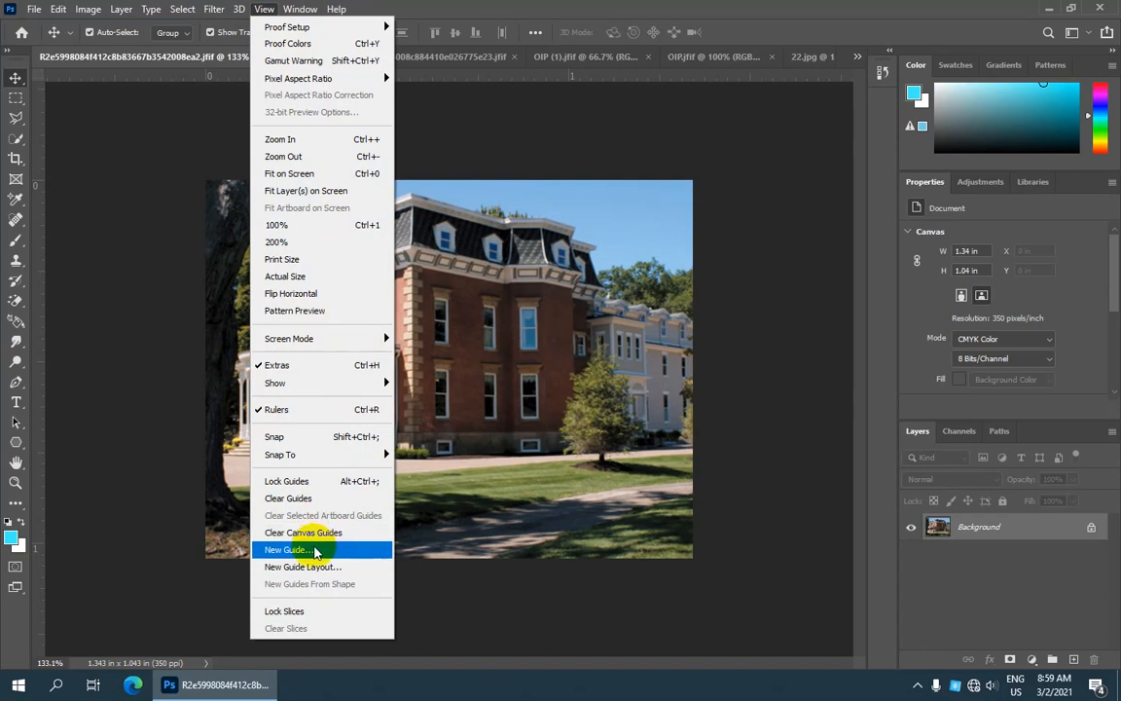
pyautogui.click(283, 546)
pyautogui.write('50')
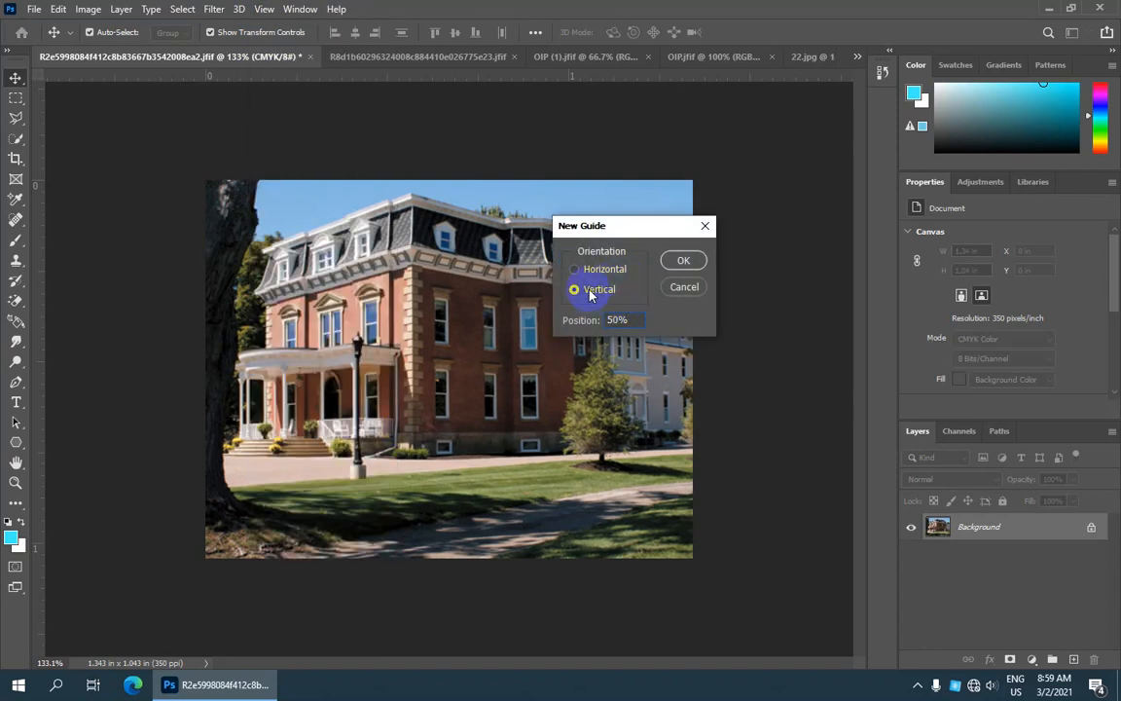
pyautogui.write('%')
pyautogui.click(677, 261)
pyautogui.scroll(-3, 446, 265)
pyautogui.scroll(5, 440, 268)
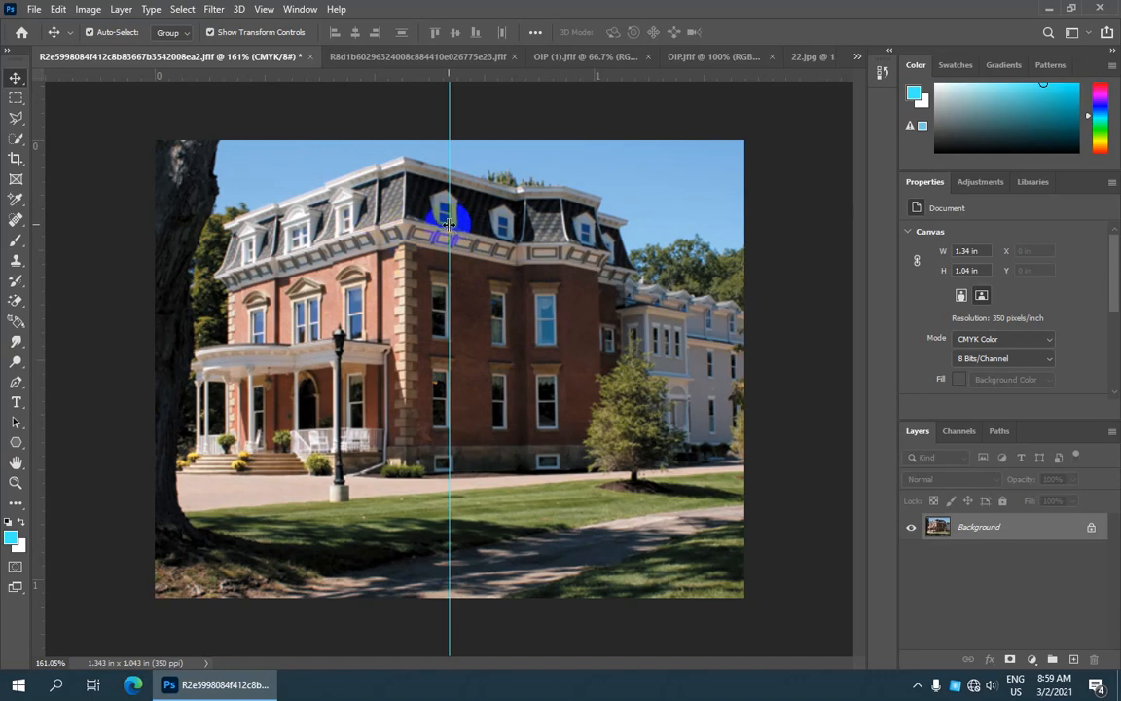
pyautogui.moveTo(448, 223)
pyautogui.mouseDown()
pyautogui.moveTo(758, 260)
pyautogui.moveTo(332, 225)
pyautogui.moveTo(464, 220)
pyautogui.moveTo(449, 245)
pyautogui.mouseUp()
pyautogui.scroll(3, 529, 252)
pyautogui.scroll(-3, 528, 251)
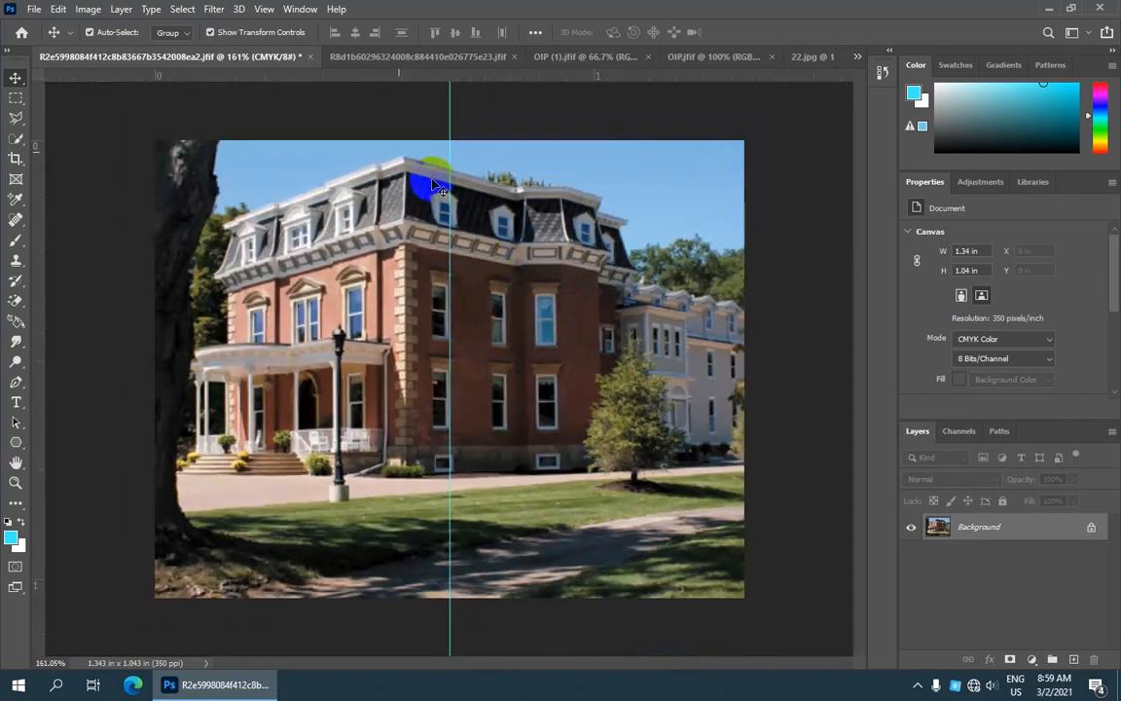
# Place a horizontal guide across the middle of the mansion image and lock the guides.
pyautogui.click(265, 9)
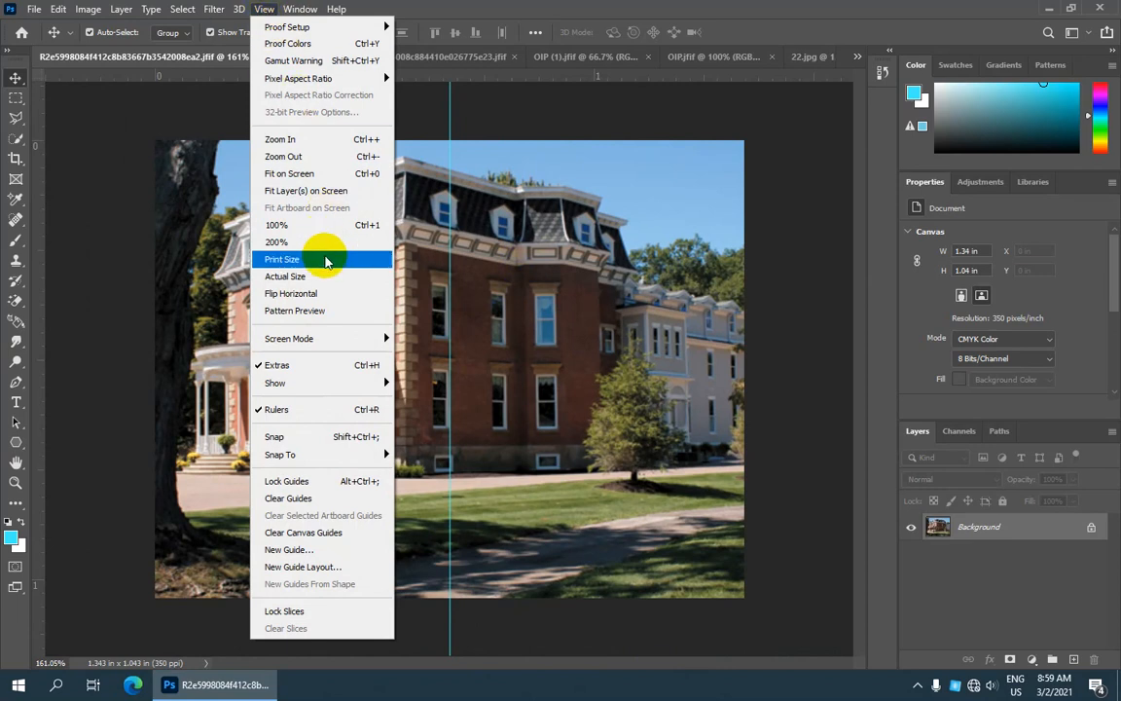
pyautogui.click(468, 255)
pyautogui.moveTo(297, 70); pyautogui.dragTo(336, 359)
pyautogui.click(263, 11)
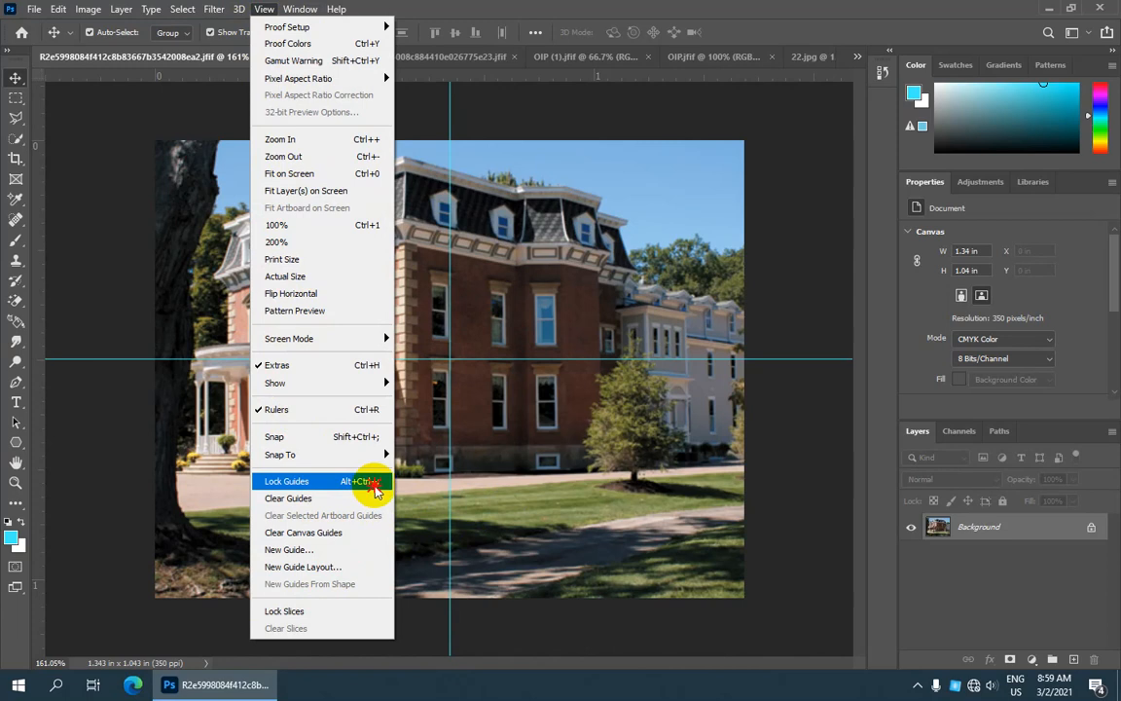
pyautogui.click(370, 485)
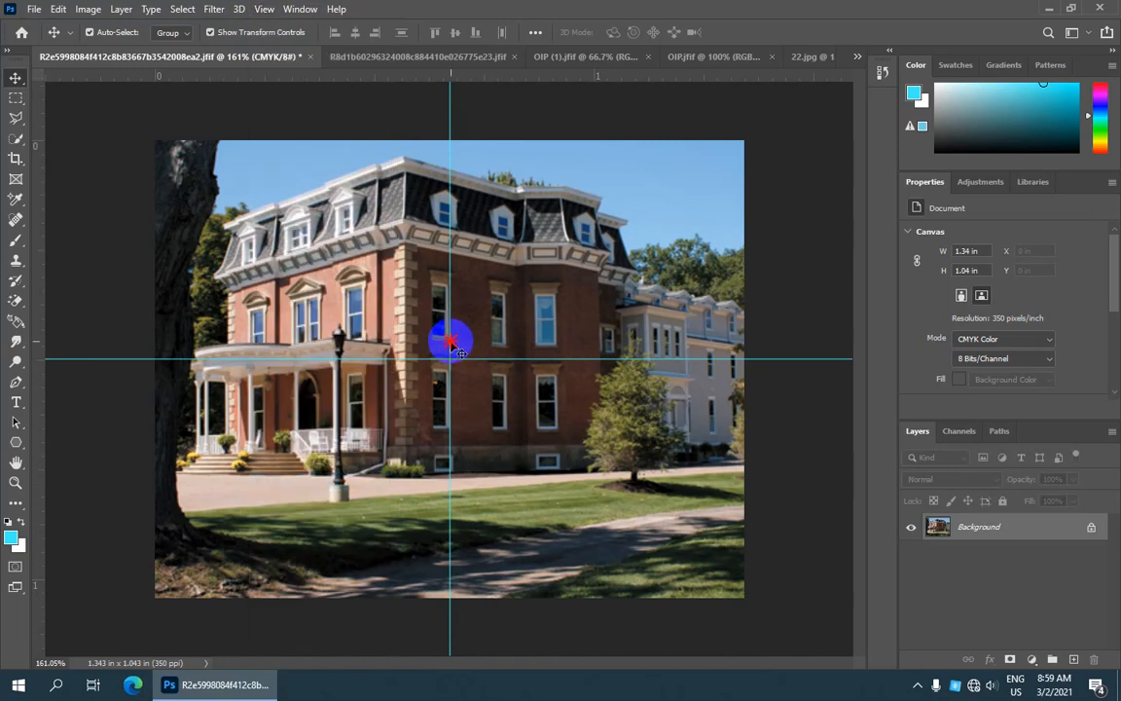
# Try to move the locked guides, declining to convert the Background to a normal layer.
pyautogui.moveTo(450, 346); pyautogui.dragTo(489, 326)
pyautogui.click(603, 260)
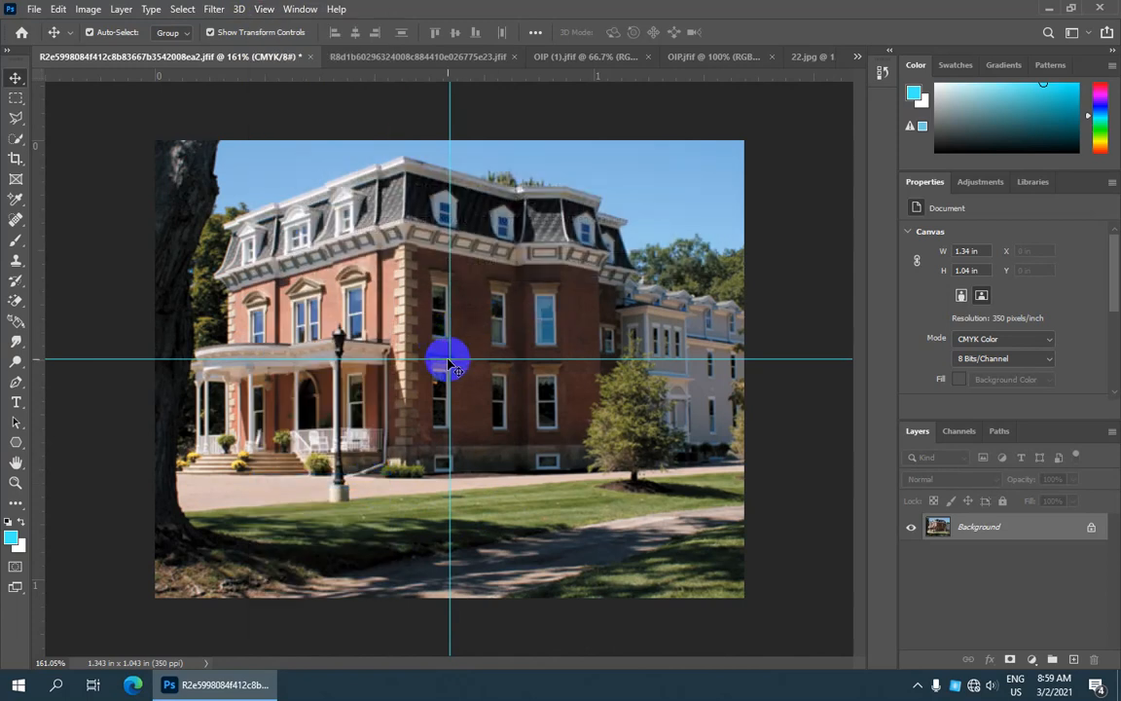
pyautogui.moveTo(450, 361); pyautogui.dragTo(448, 333)
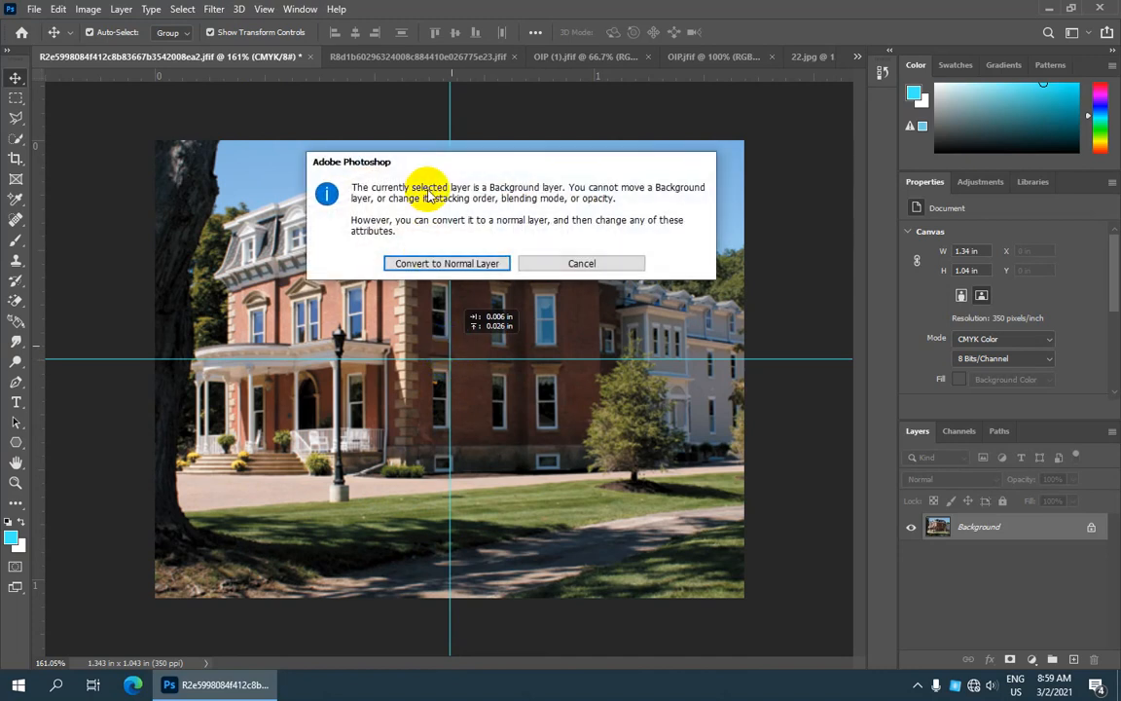
pyautogui.click(578, 259)
# Unlock the guides and move the horizontal guide slightly upward.
pyautogui.click(263, 10)
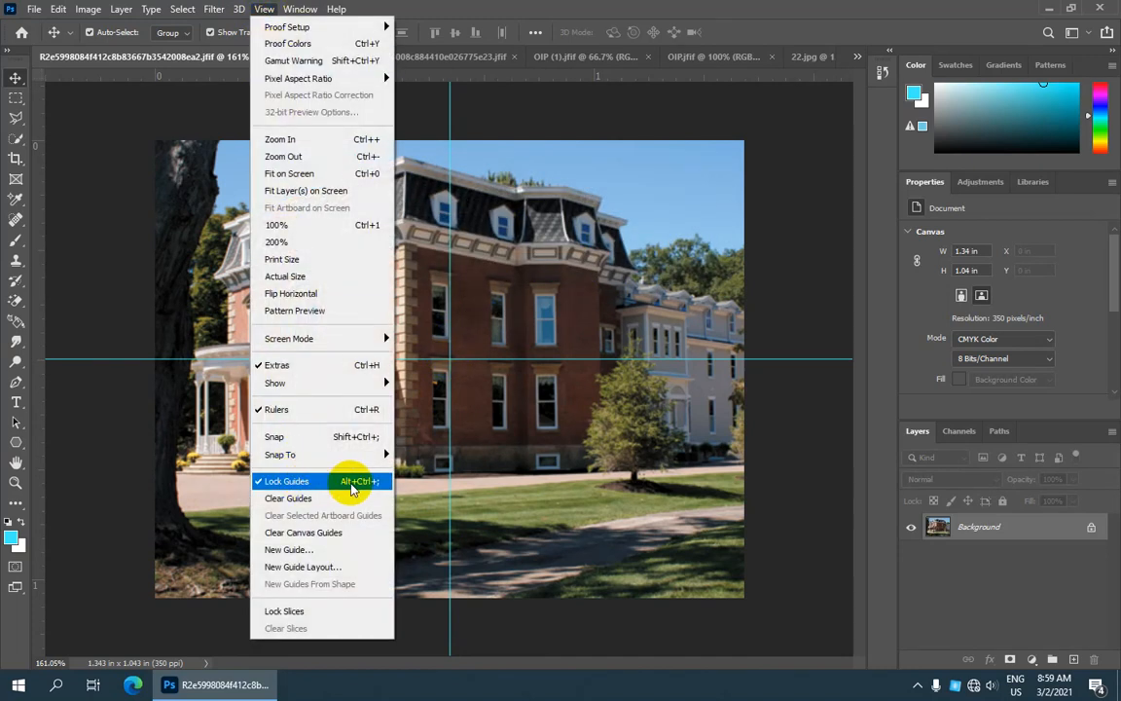
pyautogui.click(353, 483)
pyautogui.moveTo(466, 358)
pyautogui.mouseDown()
pyautogui.moveTo(487, 258)
pyautogui.moveTo(288, 285)
pyautogui.moveTo(453, 357)
pyautogui.mouseUp()
pyautogui.scroll(-4, 458, 358)
pyautogui.scroll(4, 461, 358)
# Clear all guides from the mansion image and hide the rulers.
pyautogui.click(262, 8)
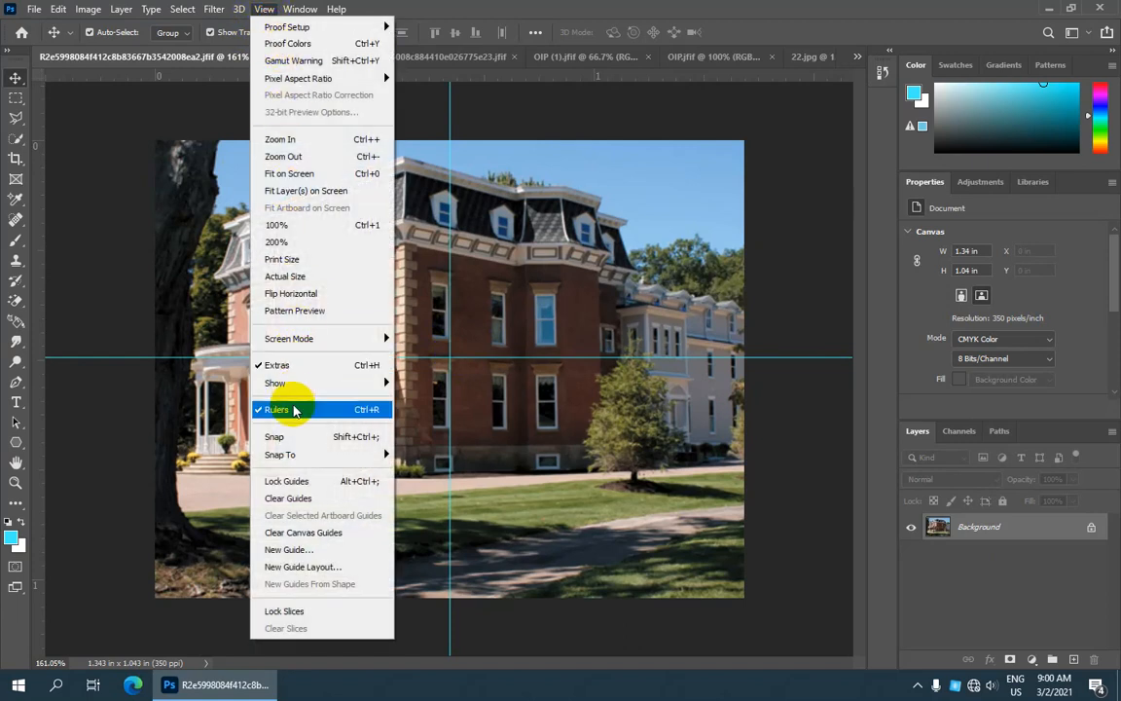
pyautogui.click(290, 498)
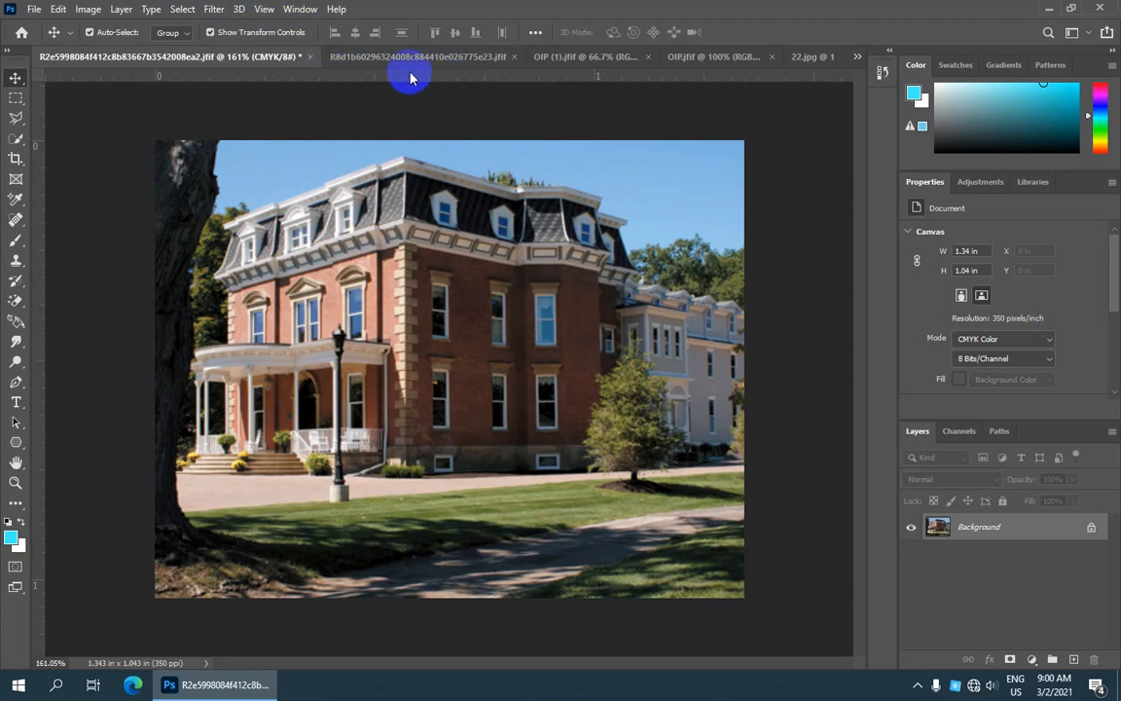
pyautogui.click(264, 10)
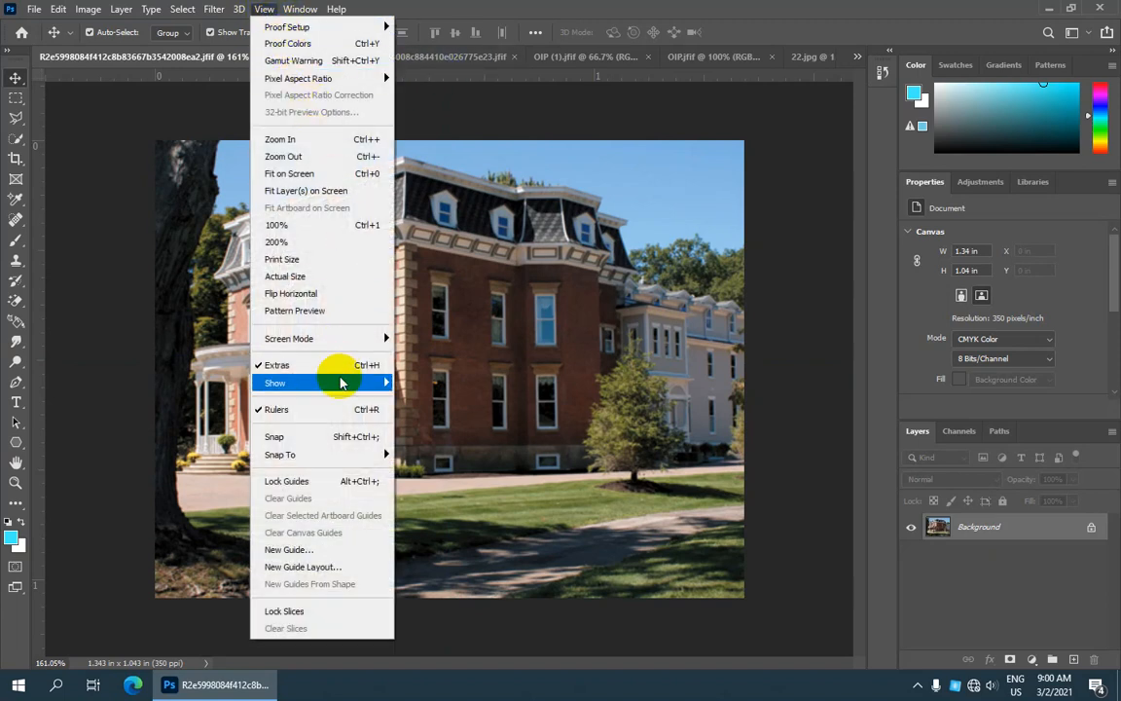
pyautogui.click(335, 415)
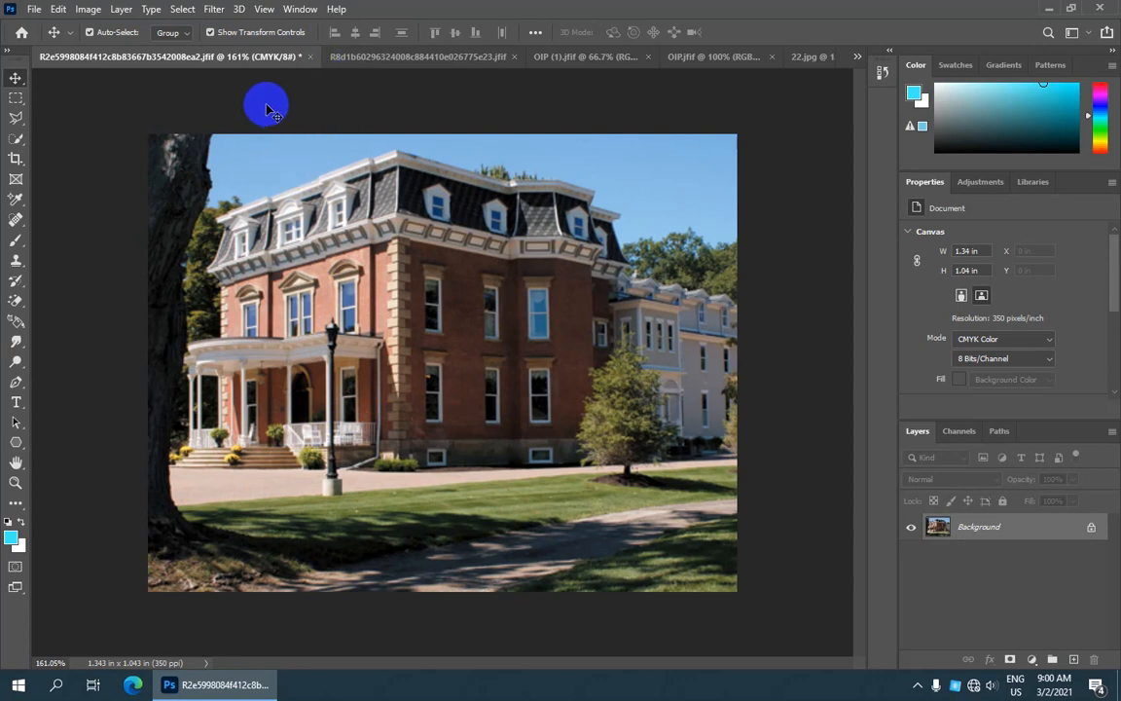
# Toggle the rulers on and off several times, leaving them shown around the mansion image.
pyautogui.hotkey('ctrl', 'r')
pyautogui.hotkey('ctrl', 'r')
pyautogui.hotkey('ctrl', 'r')
pyautogui.hotkey('ctrl', 'r')
pyautogui.hotkey('ctrl', 'r')
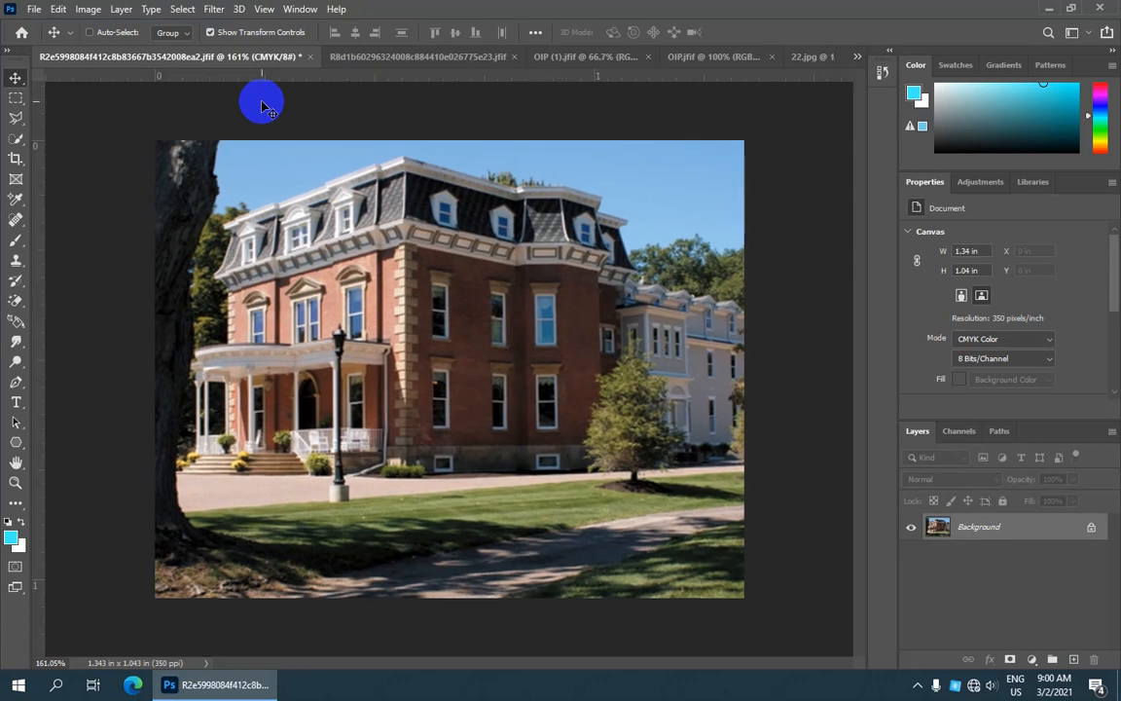
pyautogui.hotkey('ctrl', 'r')
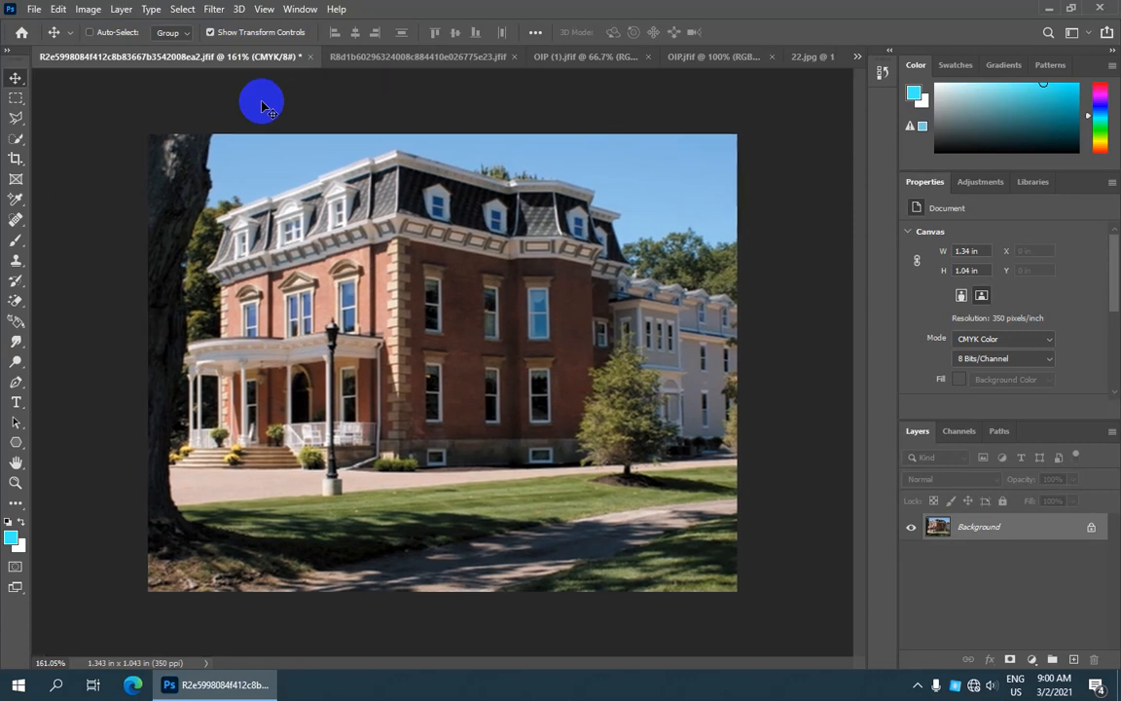
pyautogui.hotkey('ctrl', 'r')
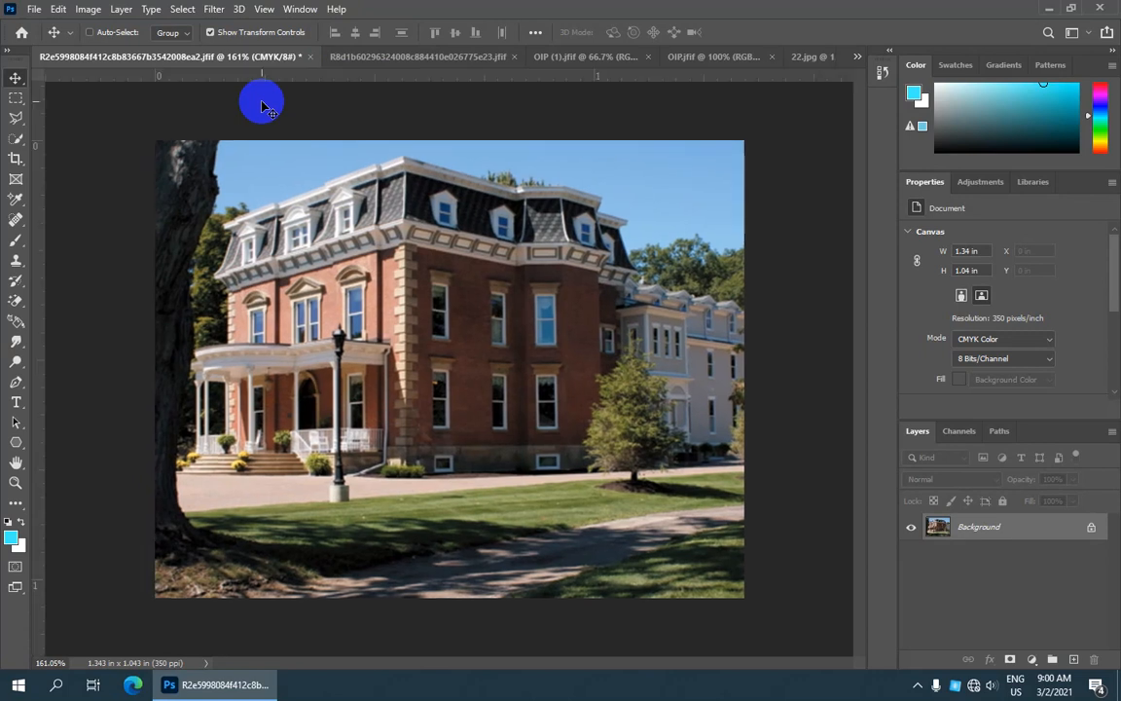
# Turn the Extras display off and back on for the mansion image.
pyautogui.click(265, 9)
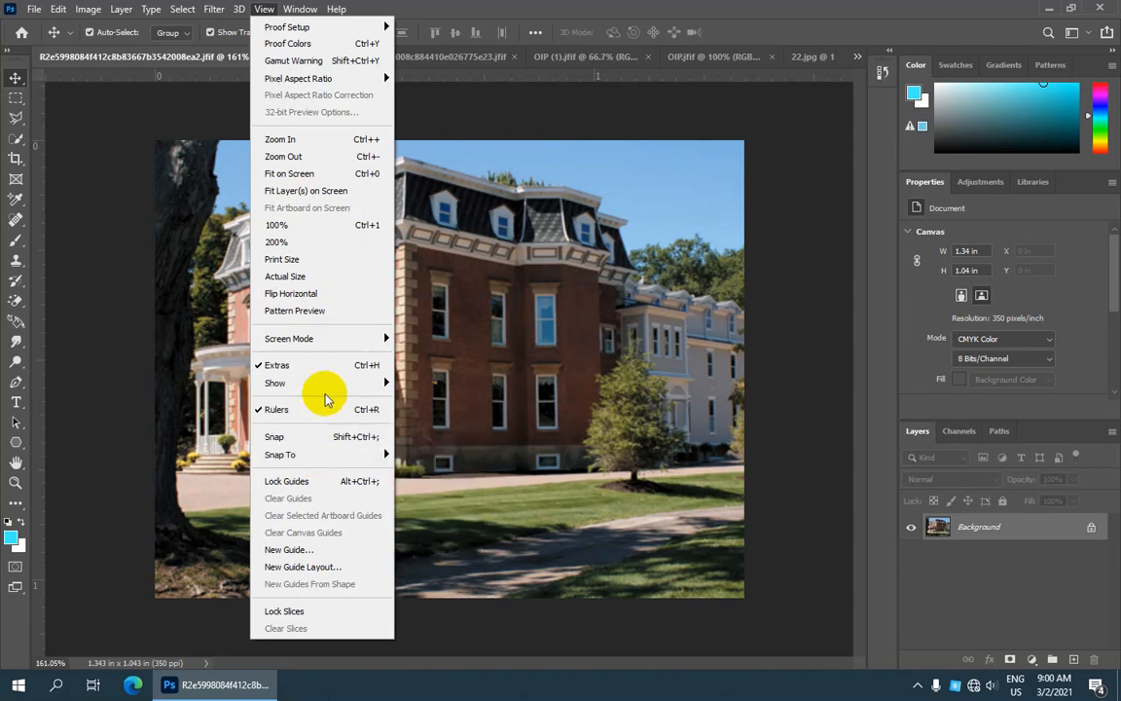
pyautogui.click(346, 367)
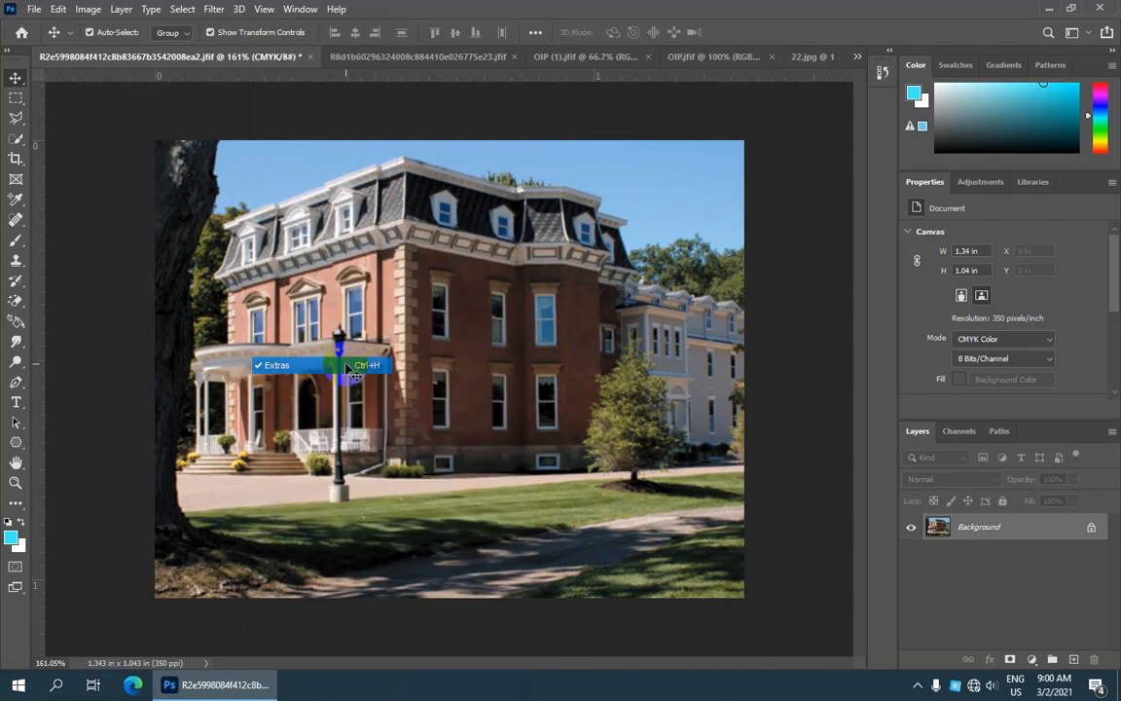
pyautogui.click(264, 9)
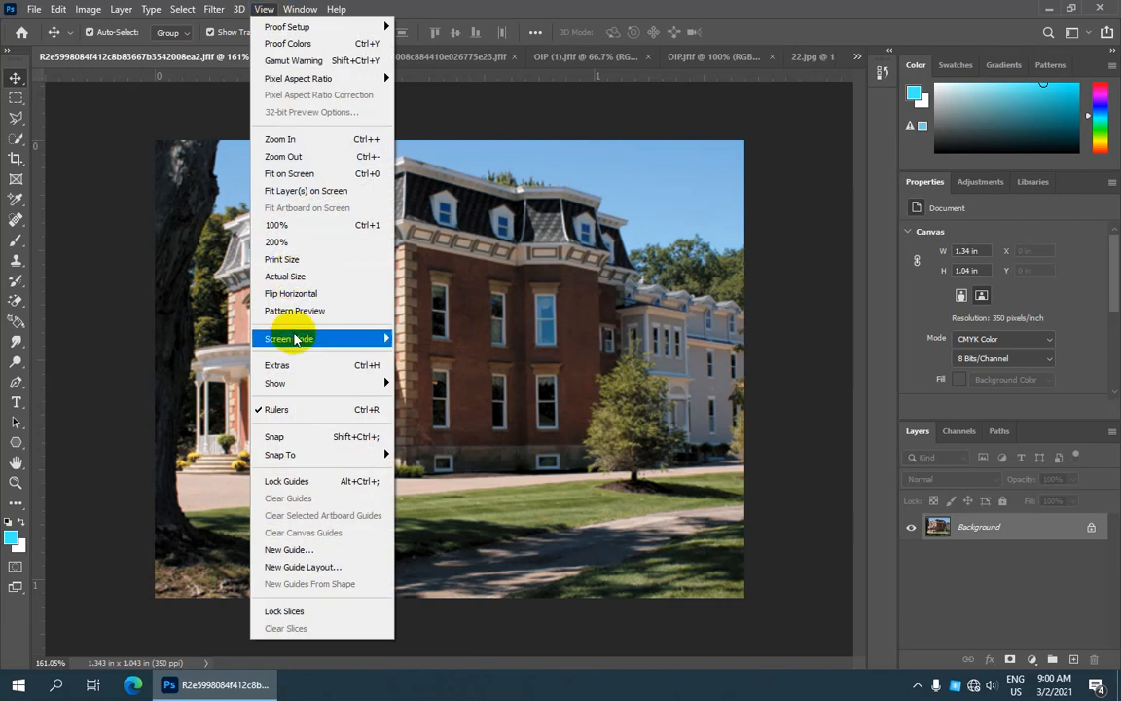
pyautogui.click(294, 366)
pyautogui.scroll(-4, 428, 313)
pyautogui.scroll(5, 399, 287)
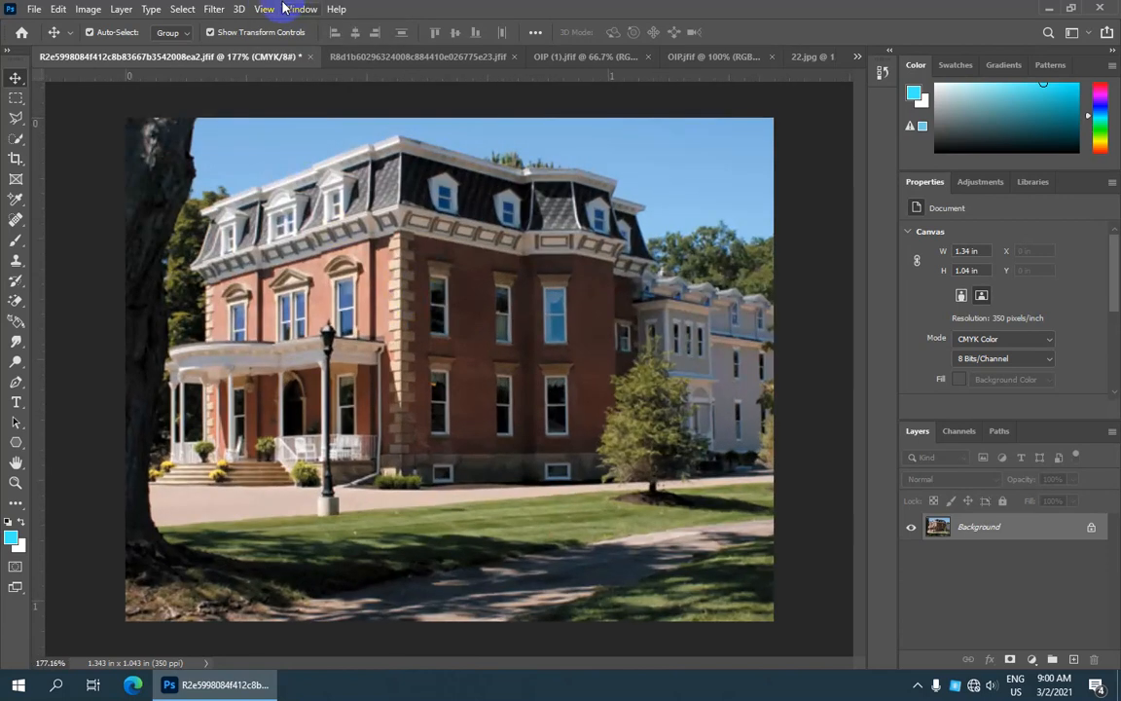